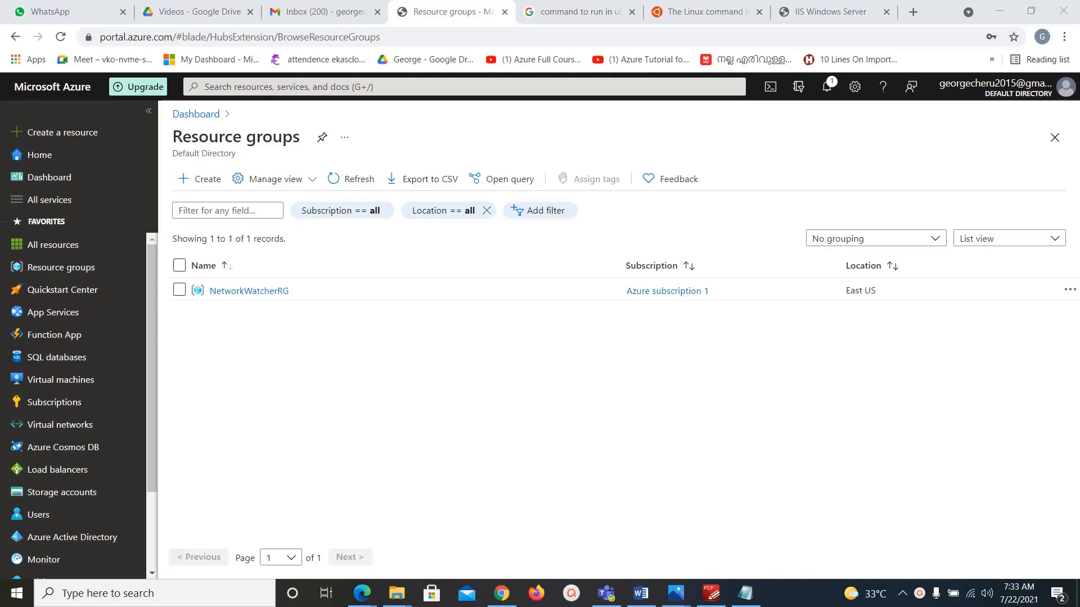
Create a resource group named with the account owner's first name in Azure subscription 1, keeping the East US region.
{"action": "left_click", "coordinate": [281, 426]}
{"action": "left_click", "coordinate": [207, 181]}
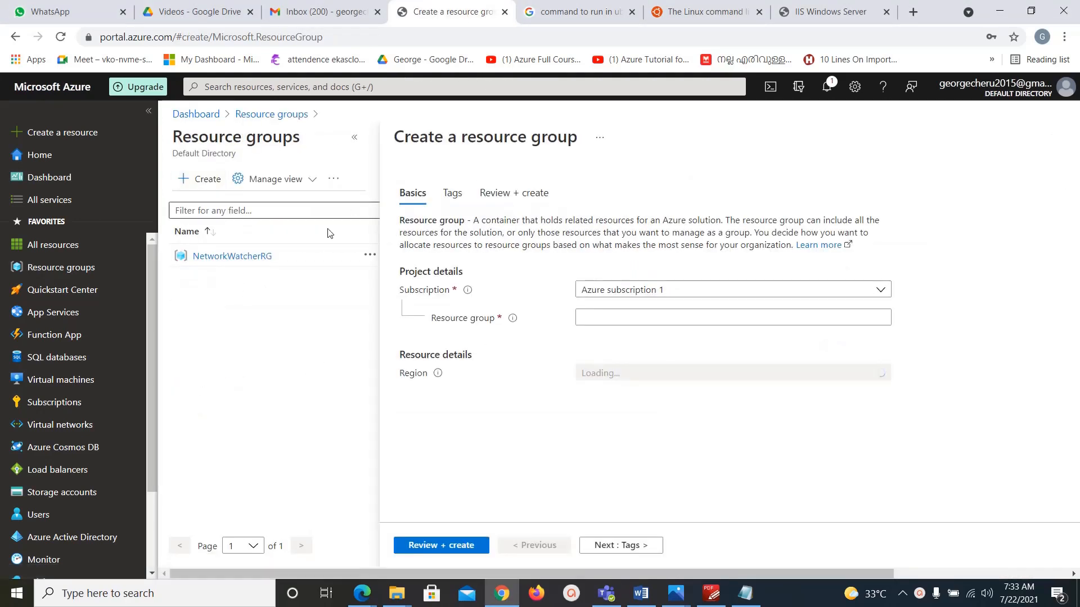
{"action": "left_click", "coordinate": [675, 317]}
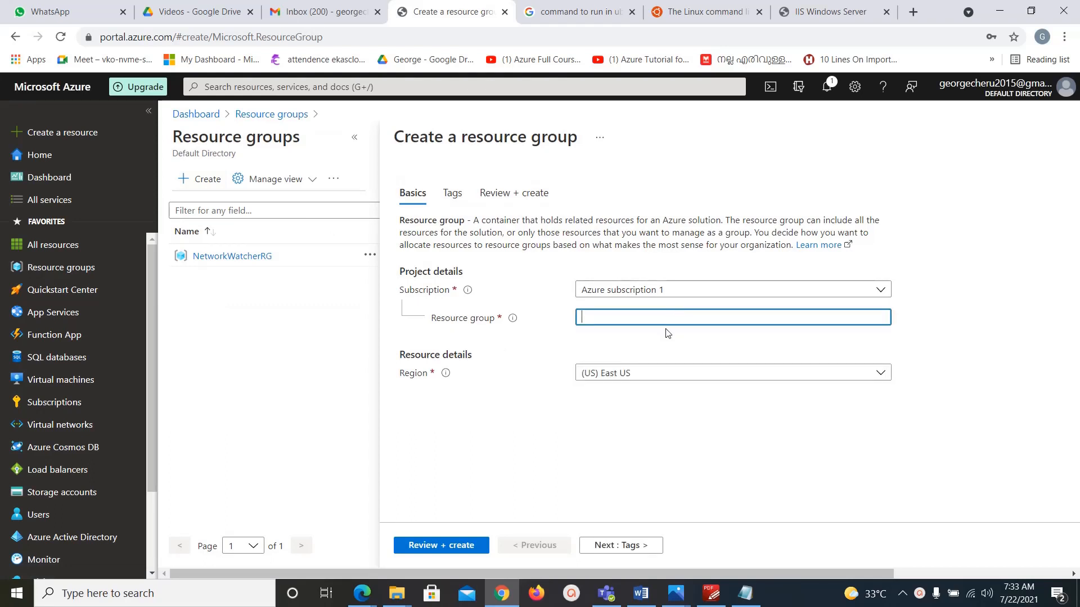
{"action": "type", "text": "George"}
{"action": "left_click", "coordinate": [418, 547]}
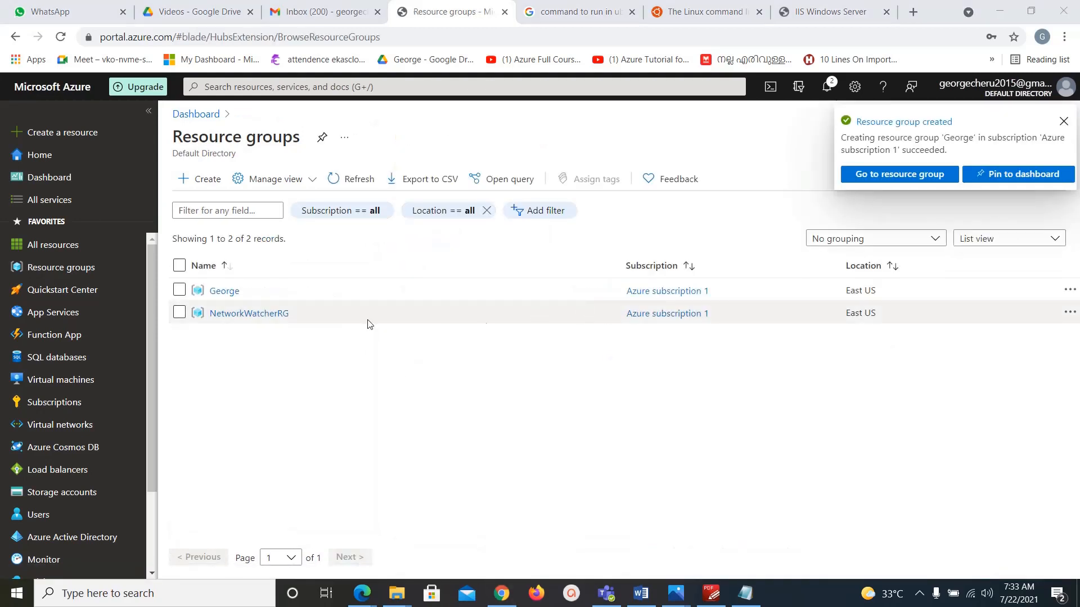
Start creating a new virtual machine and assign it to the resource group named after the account owner.
{"action": "left_click", "coordinate": [62, 381]}
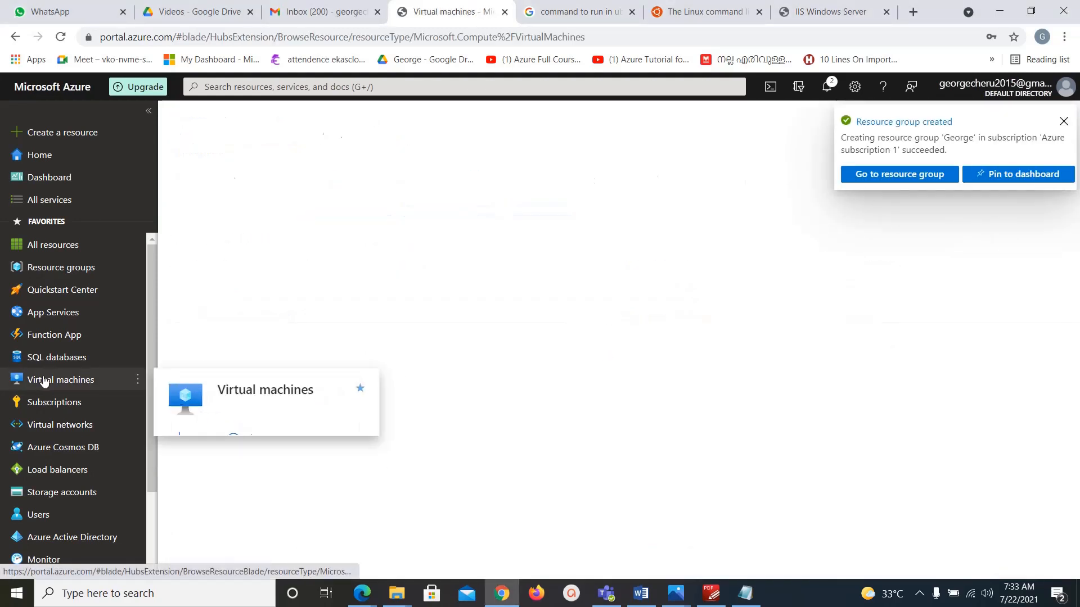
{"action": "left_click", "coordinate": [209, 179]}
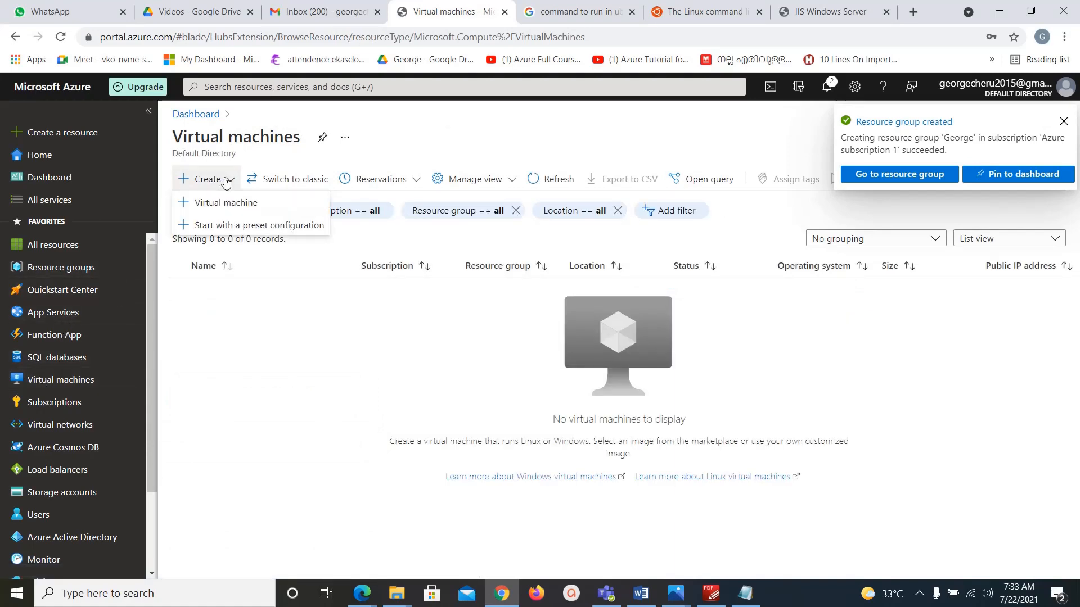
{"action": "left_click", "coordinate": [226, 204]}
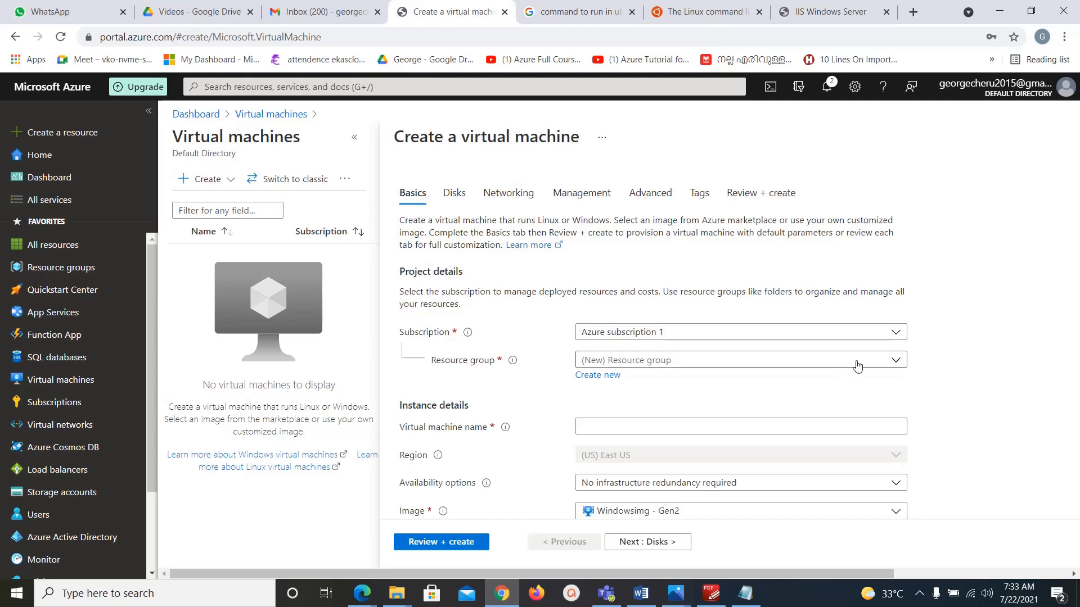
{"action": "left_click", "coordinate": [856, 364]}
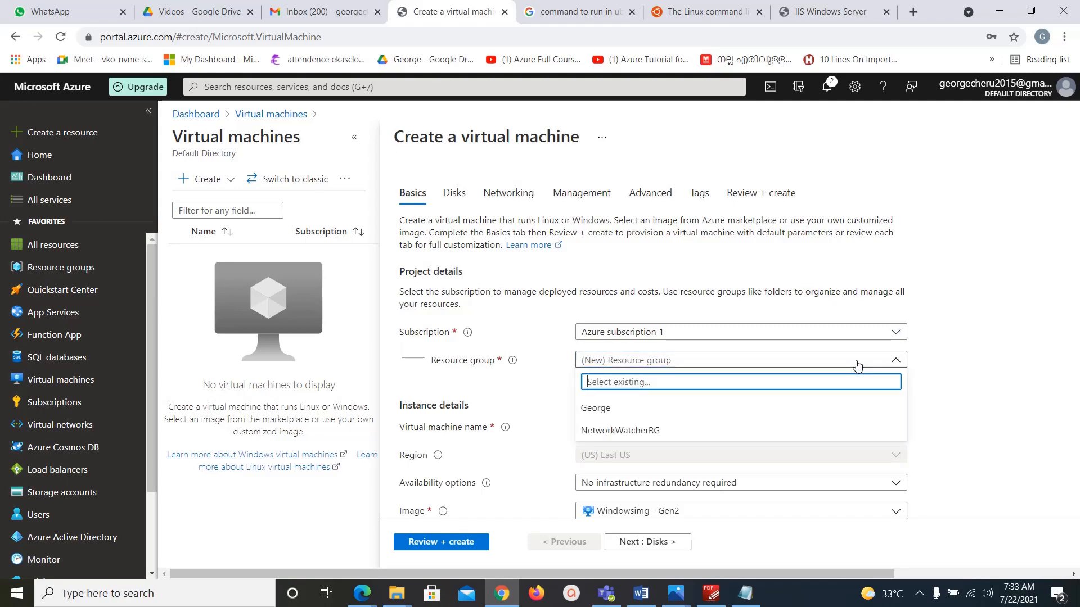
{"action": "left_click", "coordinate": [640, 409]}
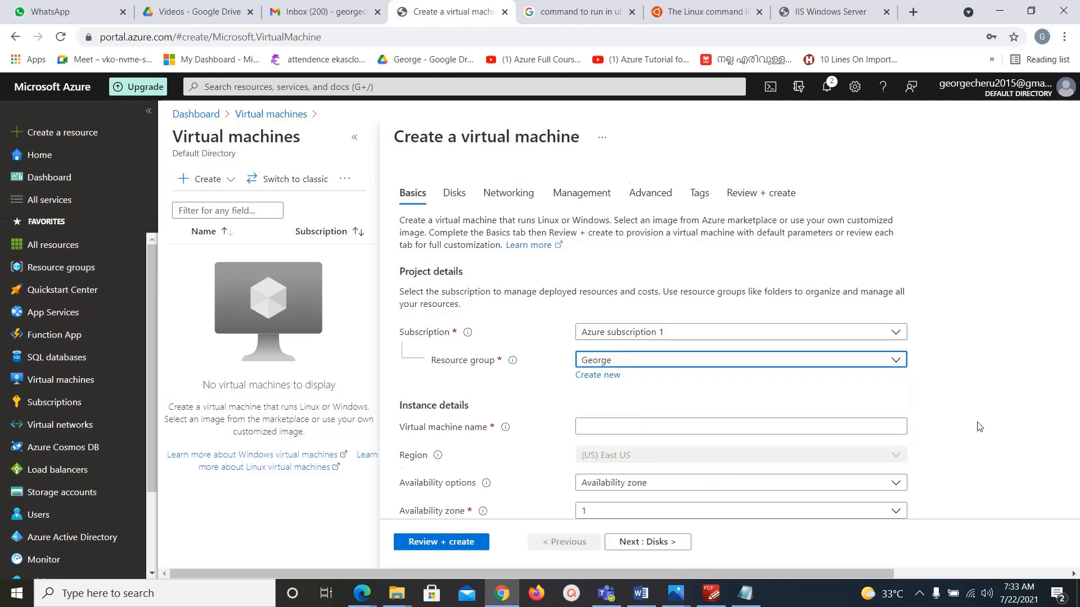
Name the virtual machine Windows, with no infrastructure redundancy required and the Windows Server 2012 R2 Datacenter - Gen2 image.
{"action": "scroll", "coordinate": [775, 314], "scroll_direction": "down", "scroll_amount": 4}
{"action": "left_click", "coordinate": [710, 217]}
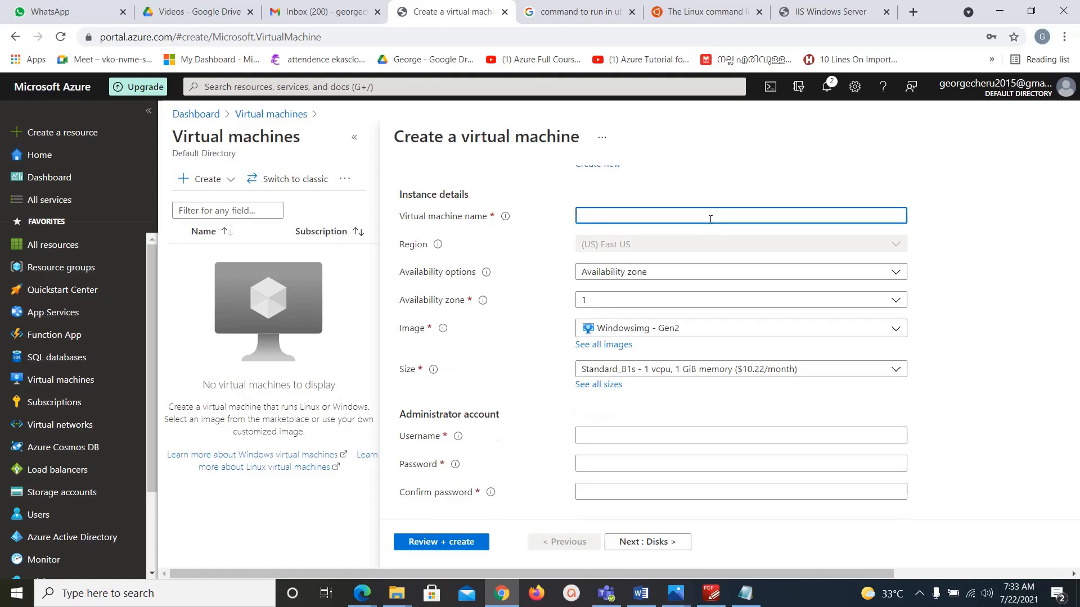
{"action": "type", "text": "Windows"}
{"action": "left_click", "coordinate": [702, 271]}
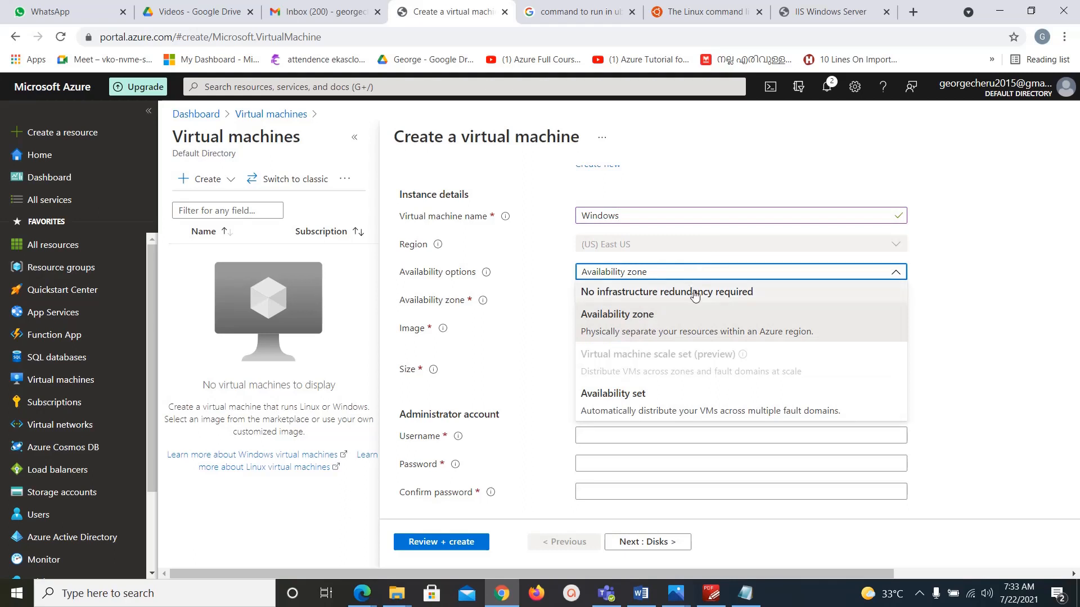
{"action": "left_click", "coordinate": [695, 293]}
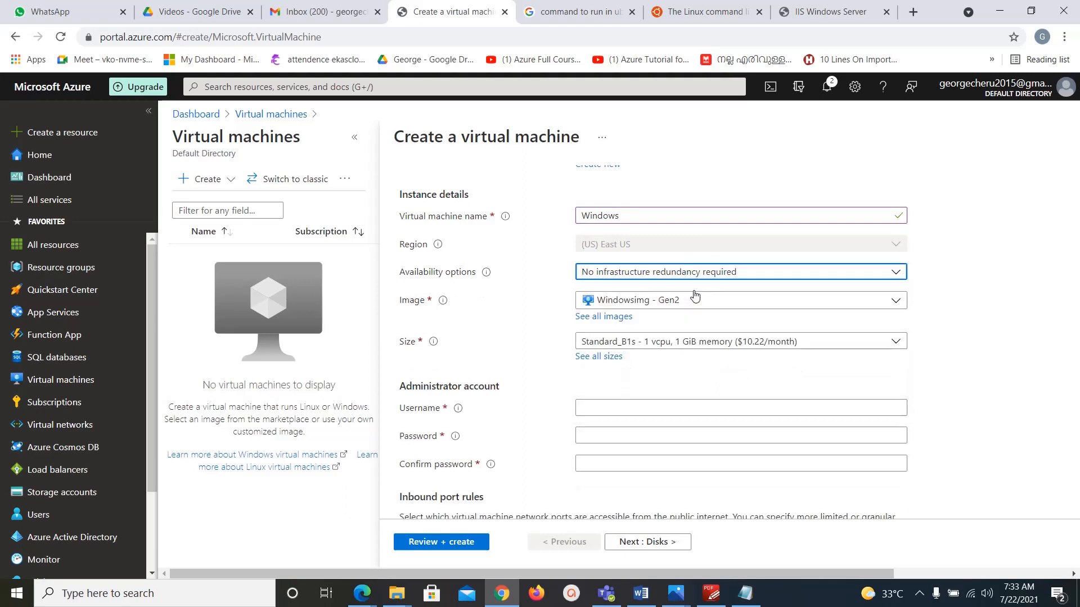
{"action": "left_click", "coordinate": [724, 306]}
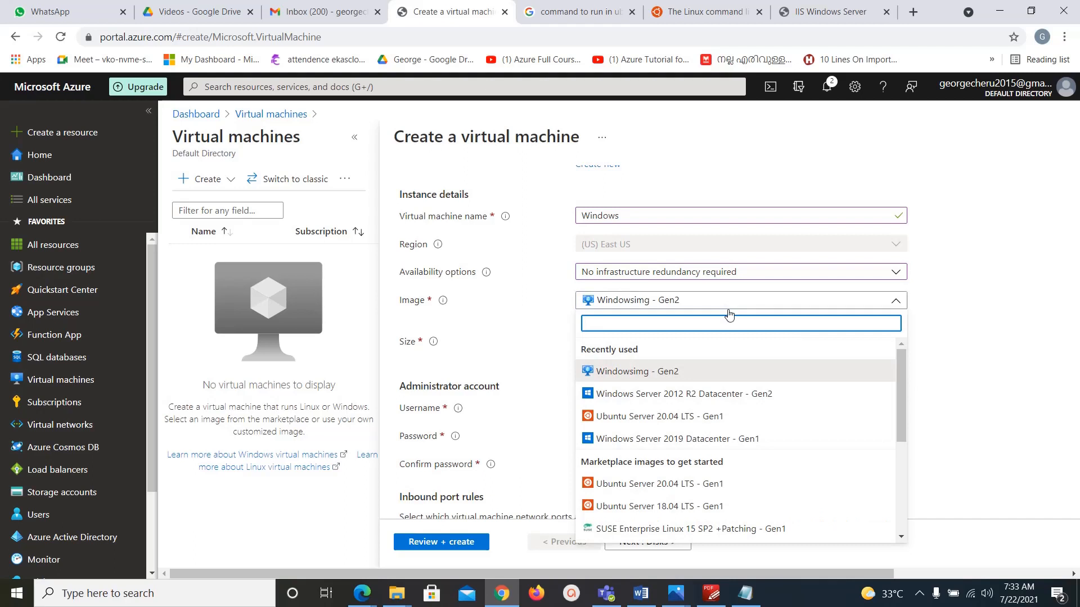
{"action": "left_click", "coordinate": [724, 399]}
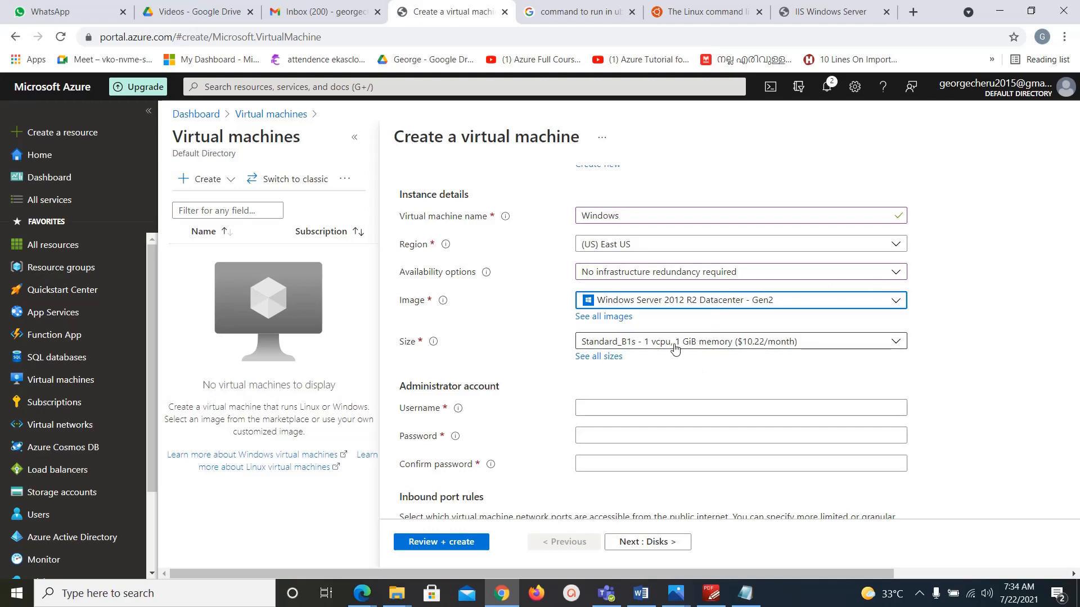
Fill in the administrator account with the owner's first name as username, and enter and confirm the account password.
{"action": "left_click", "coordinate": [653, 408]}
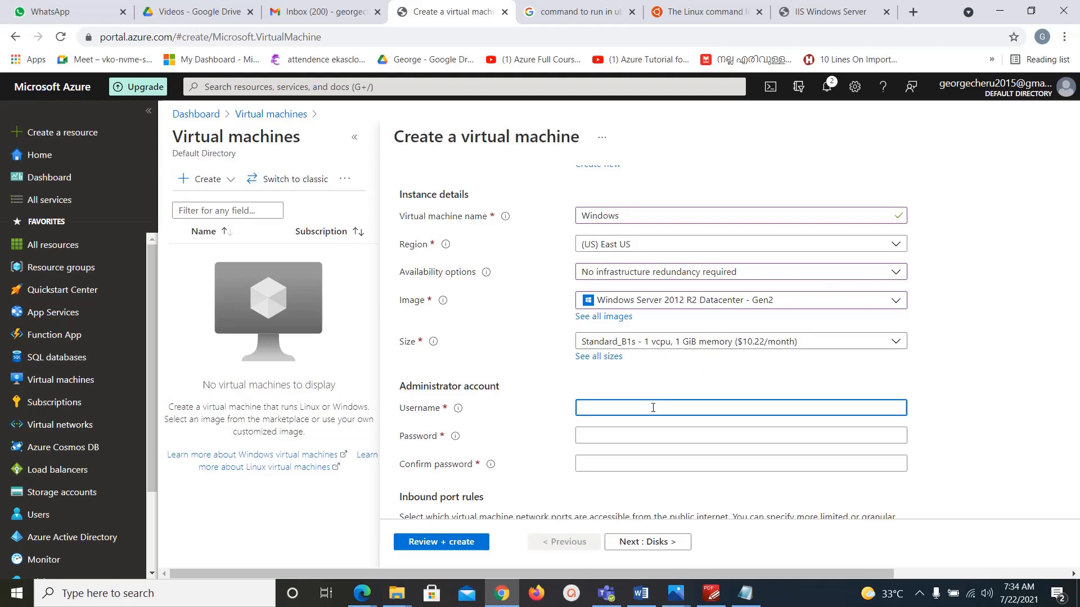
{"action": "type", "text": "George"}
{"action": "key", "text": "Tab"}
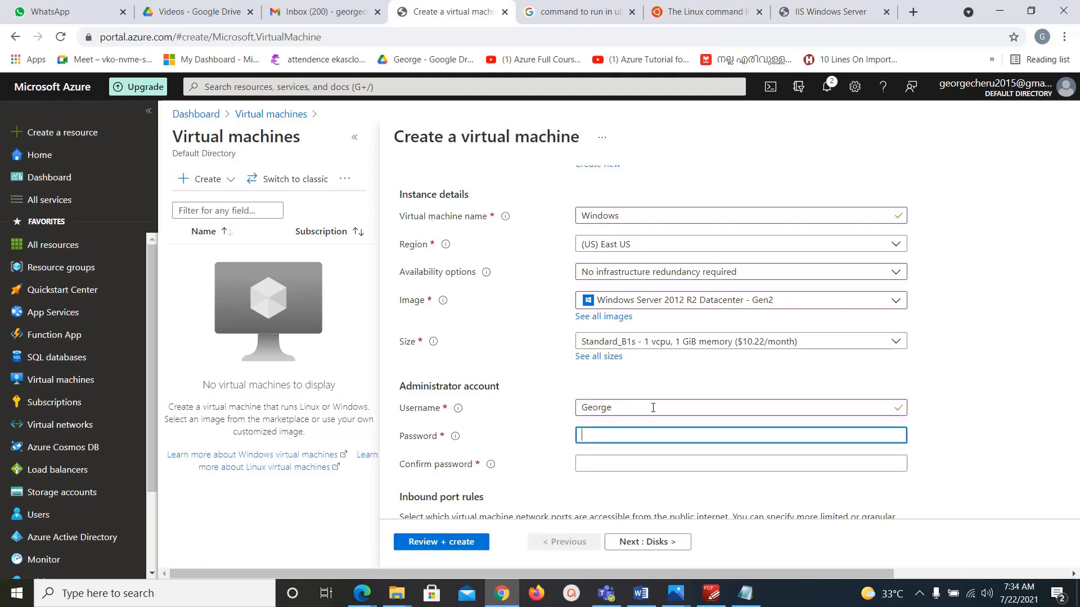
{"action": "type", "text": "****"}
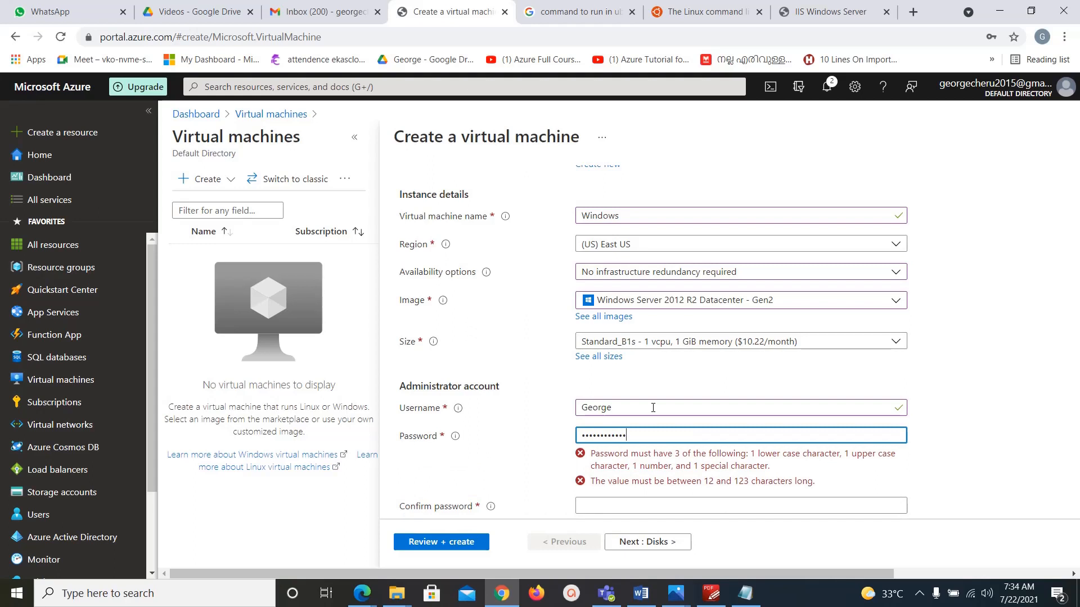
{"action": "type", "text": "********"}
{"action": "left_click", "coordinate": [619, 460]}
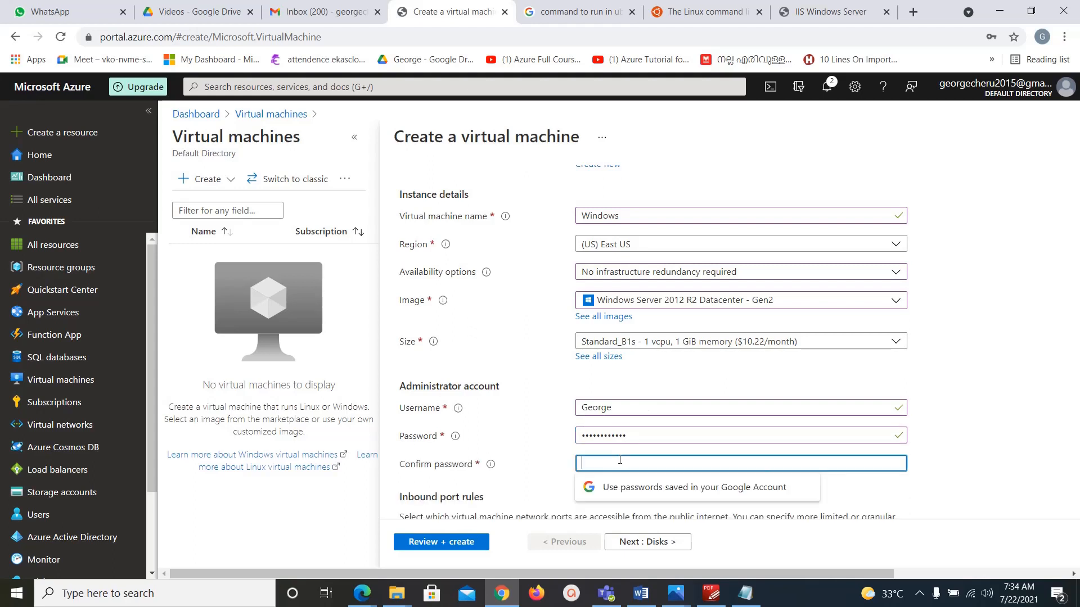
{"action": "type", "text": "***"}
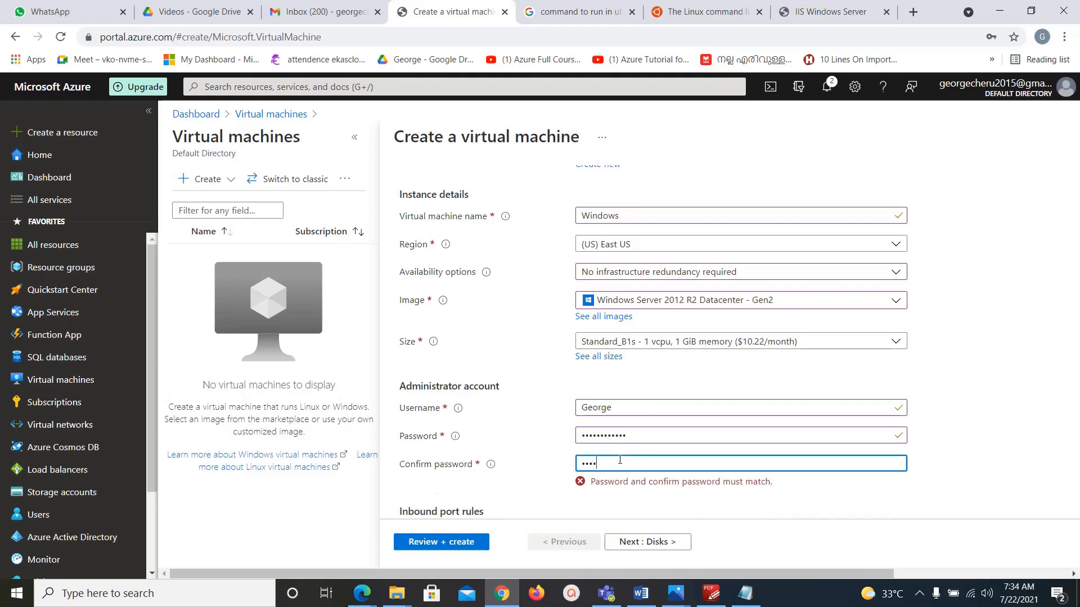
{"action": "type", "text": "**"}
Allow inbound HTTP (80) in addition to RDP (3389), and opt to use an existing Windows Server license, confirming eligibility.
{"action": "scroll", "coordinate": [619, 460], "scroll_direction": "down", "scroll_amount": 3}
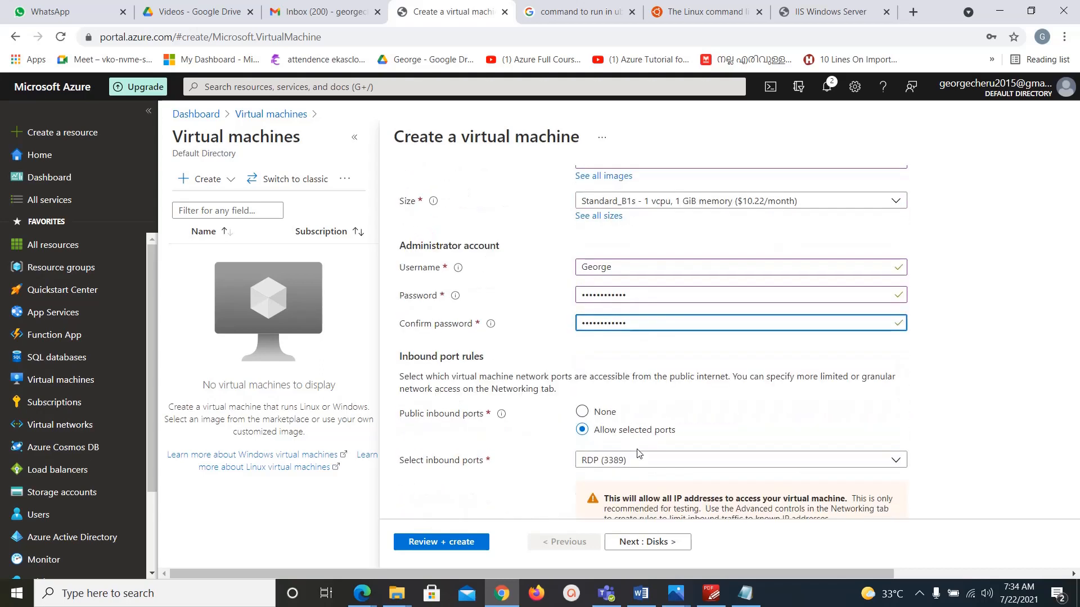
{"action": "left_click", "coordinate": [683, 463]}
{"action": "left_click", "coordinate": [587, 373]}
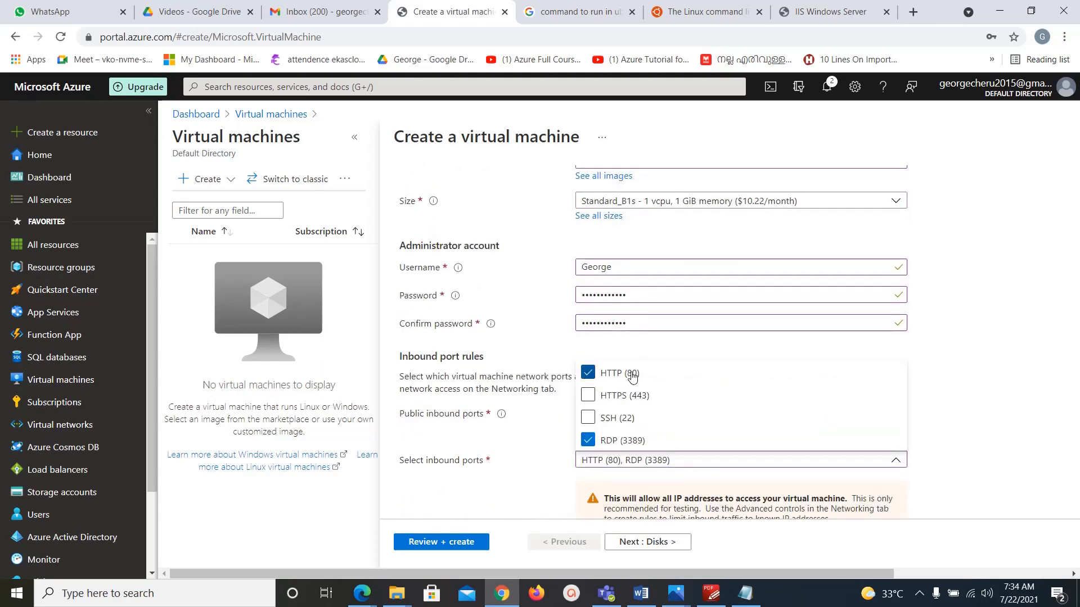
{"action": "scroll", "coordinate": [975, 450], "scroll_direction": "down", "scroll_amount": 2}
{"action": "scroll", "coordinate": [975, 450], "scroll_direction": "down", "scroll_amount": 2}
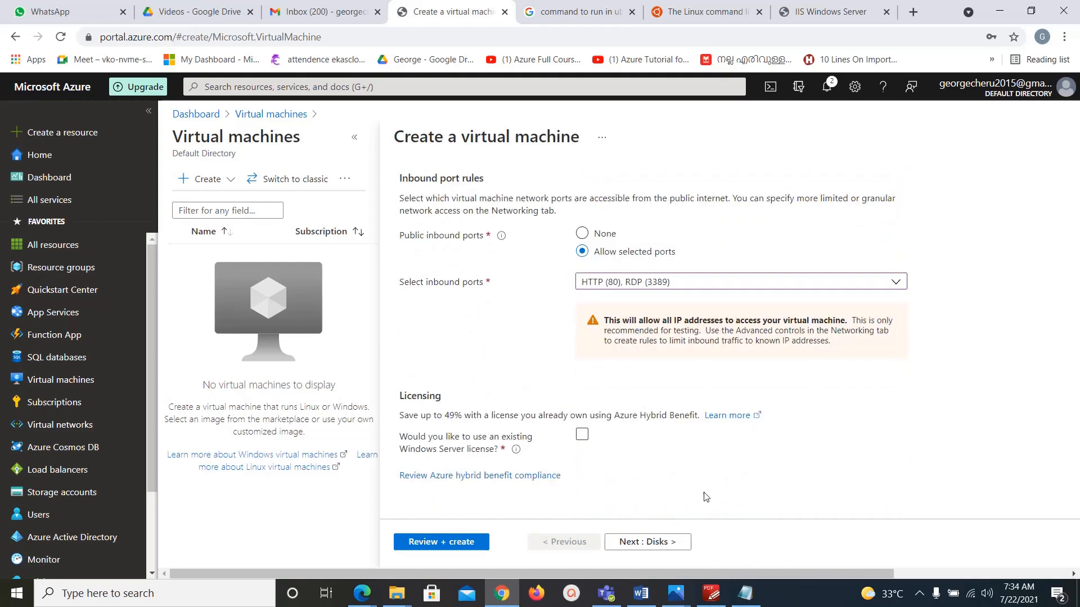
{"action": "left_click", "coordinate": [582, 439]}
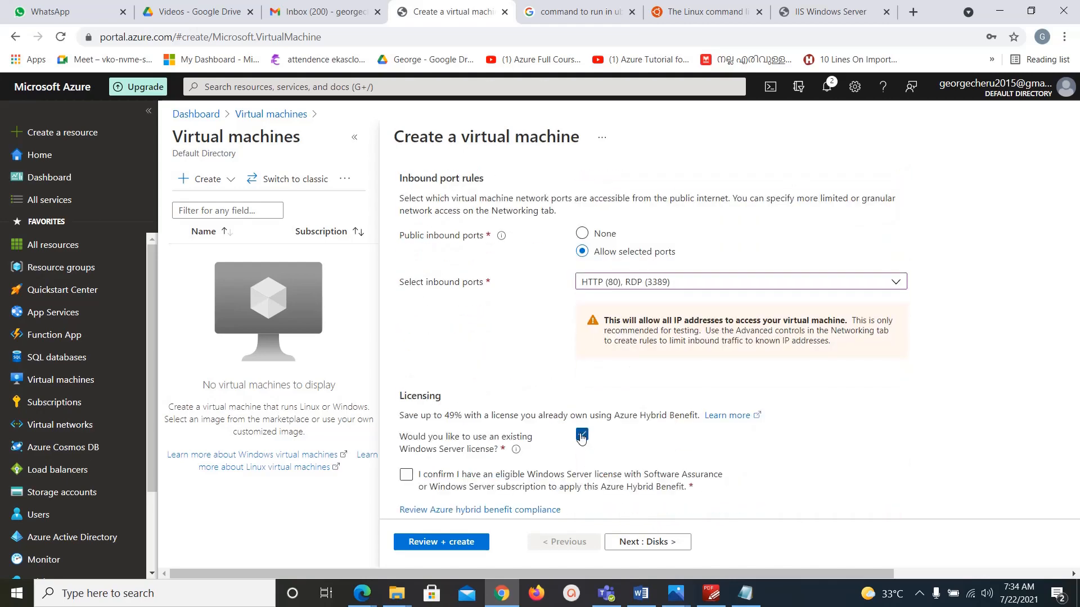
{"action": "left_click", "coordinate": [405, 475]}
Review the virtual machine's settings, validate the configuration and submit it for deployment.
{"action": "scroll", "coordinate": [826, 463], "scroll_direction": "up", "scroll_amount": 15}
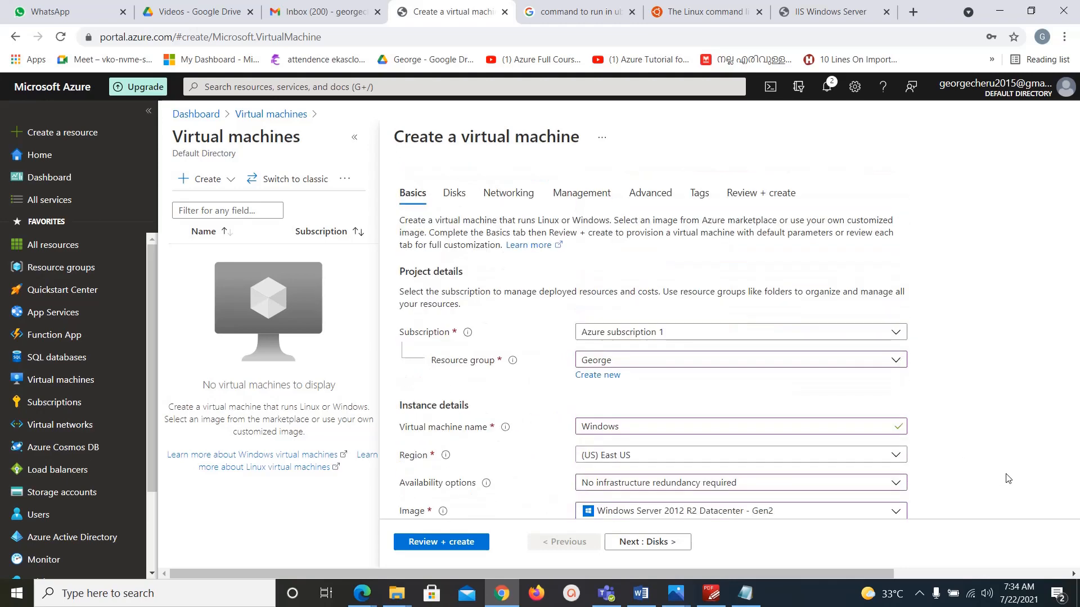
{"action": "scroll", "coordinate": [1009, 479], "scroll_direction": "down", "scroll_amount": 1}
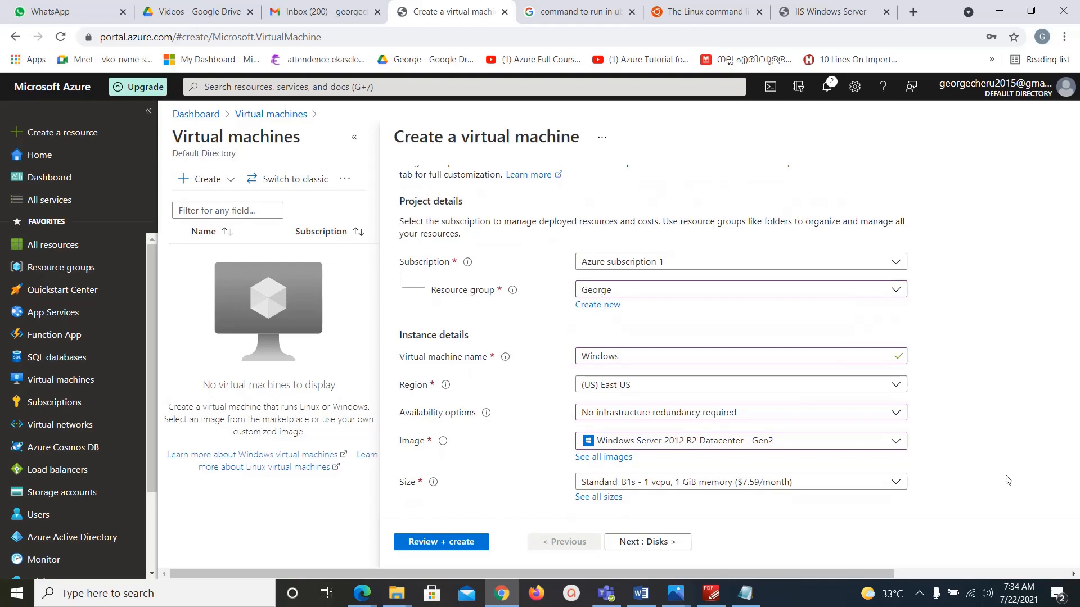
{"action": "scroll", "coordinate": [1008, 479], "scroll_direction": "down", "scroll_amount": 11}
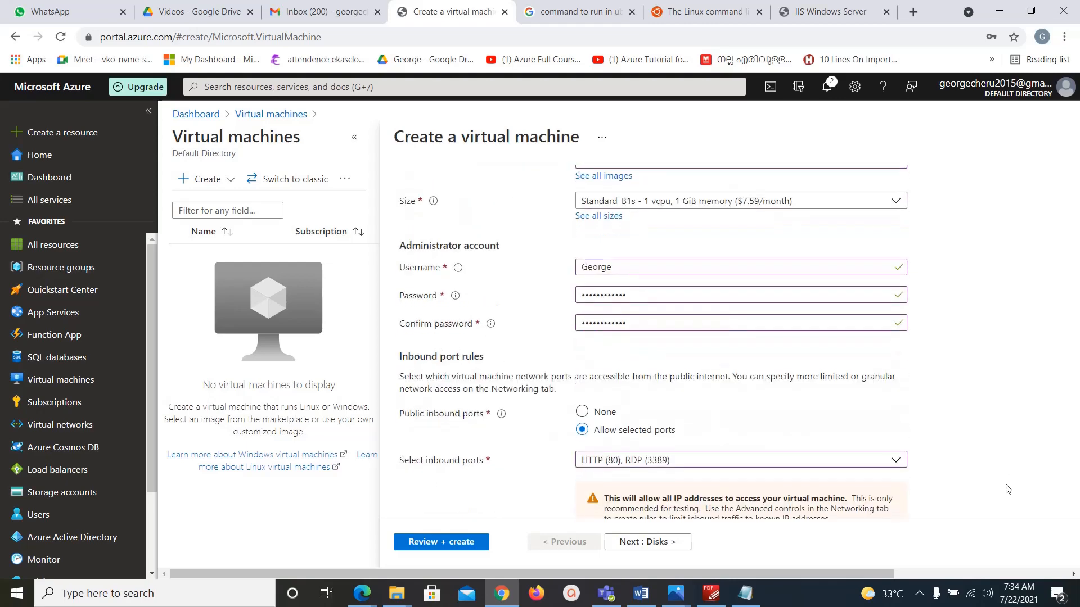
{"action": "left_click", "coordinate": [437, 542]}
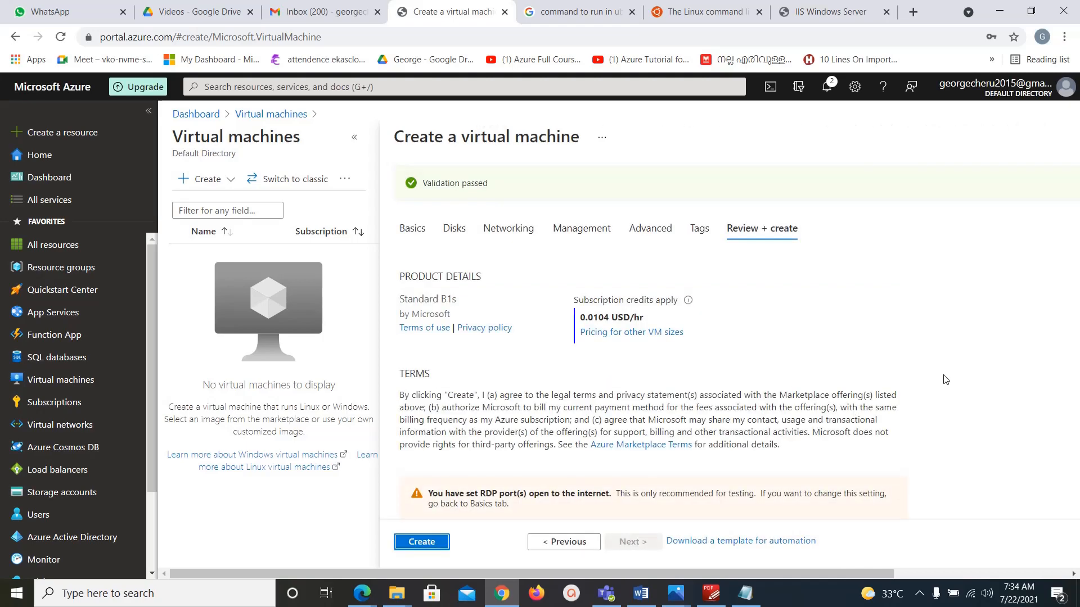
{"action": "scroll", "coordinate": [945, 380], "scroll_direction": "down", "scroll_amount": 5}
{"action": "scroll", "coordinate": [944, 379], "scroll_direction": "down", "scroll_amount": 10}
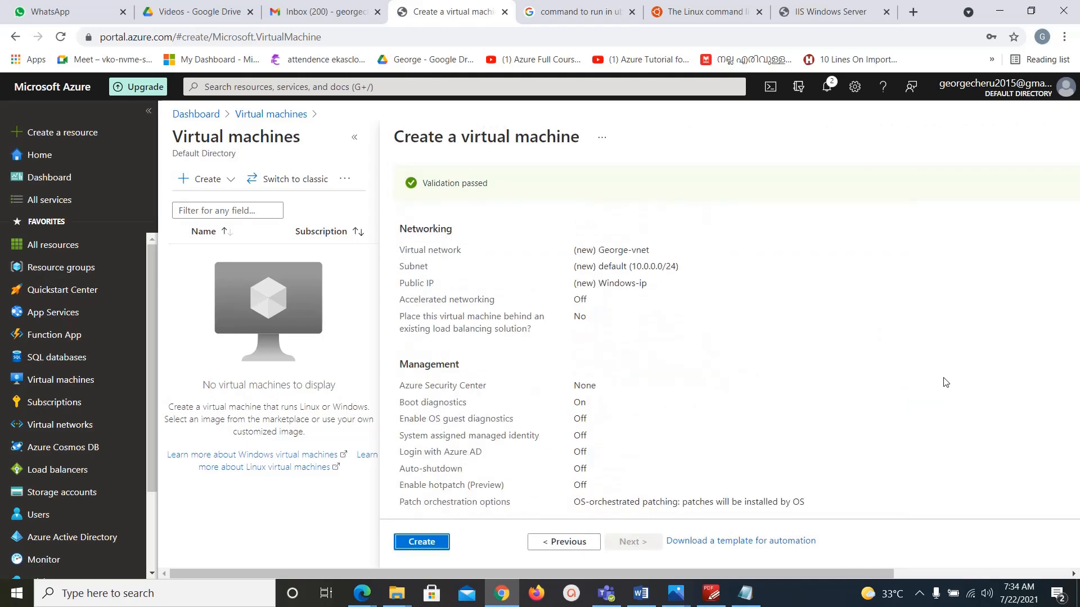
{"action": "left_click", "coordinate": [417, 545]}
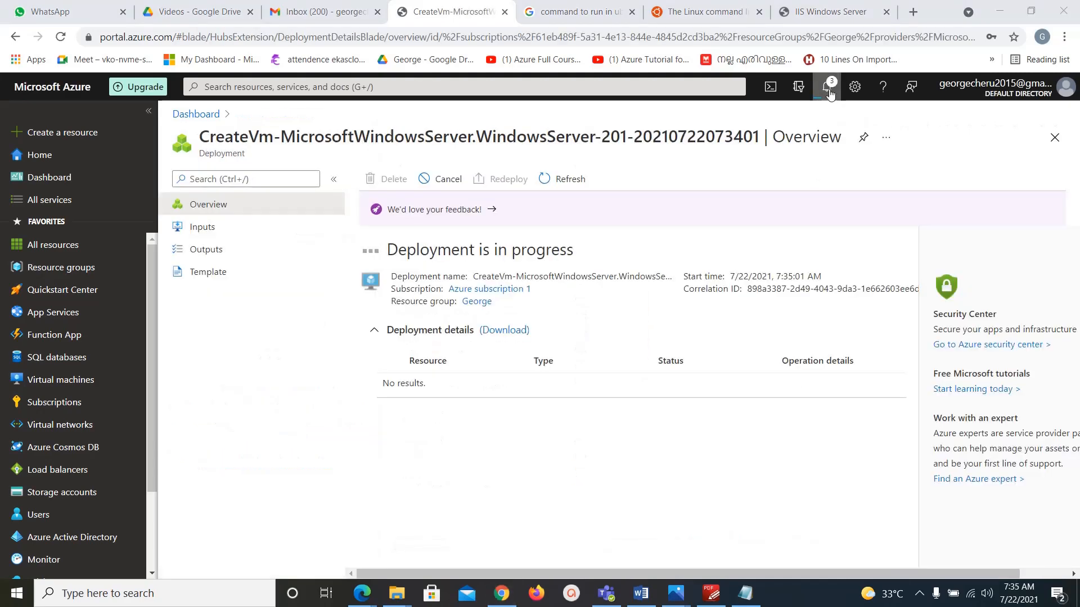
Check the deployment's notifications and open the newly deployed virtual machine resource.
{"action": "left_click", "coordinate": [828, 90]}
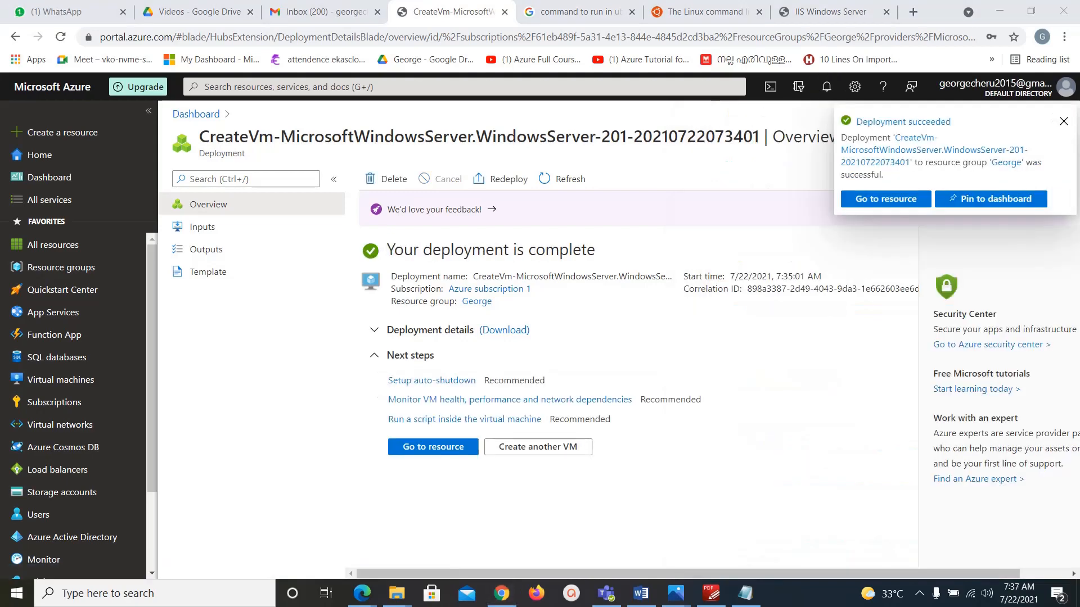
{"action": "left_click", "coordinate": [737, 511]}
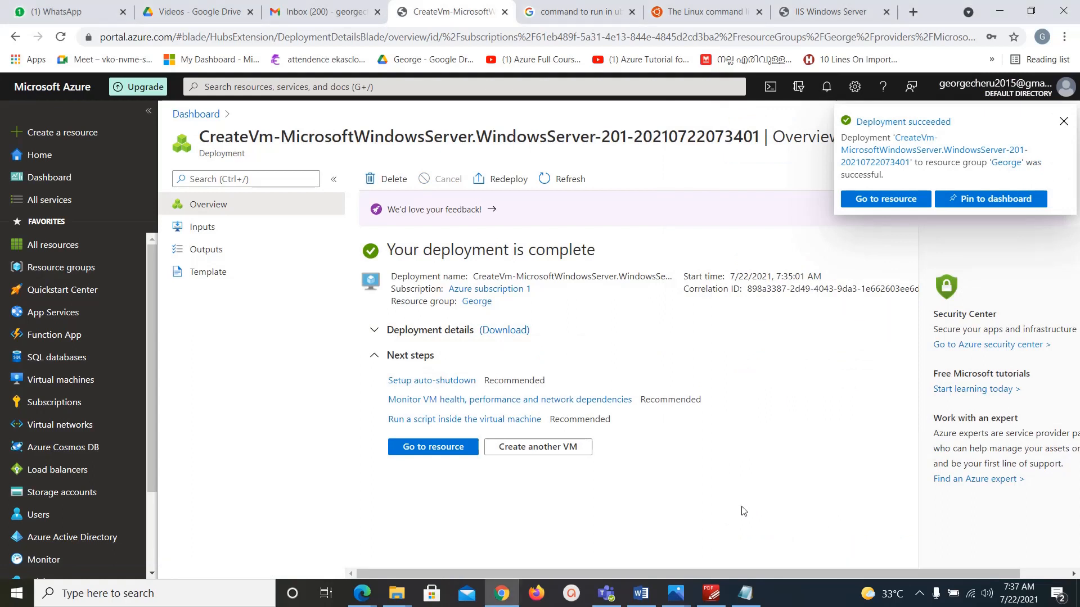
{"action": "left_click", "coordinate": [424, 447]}
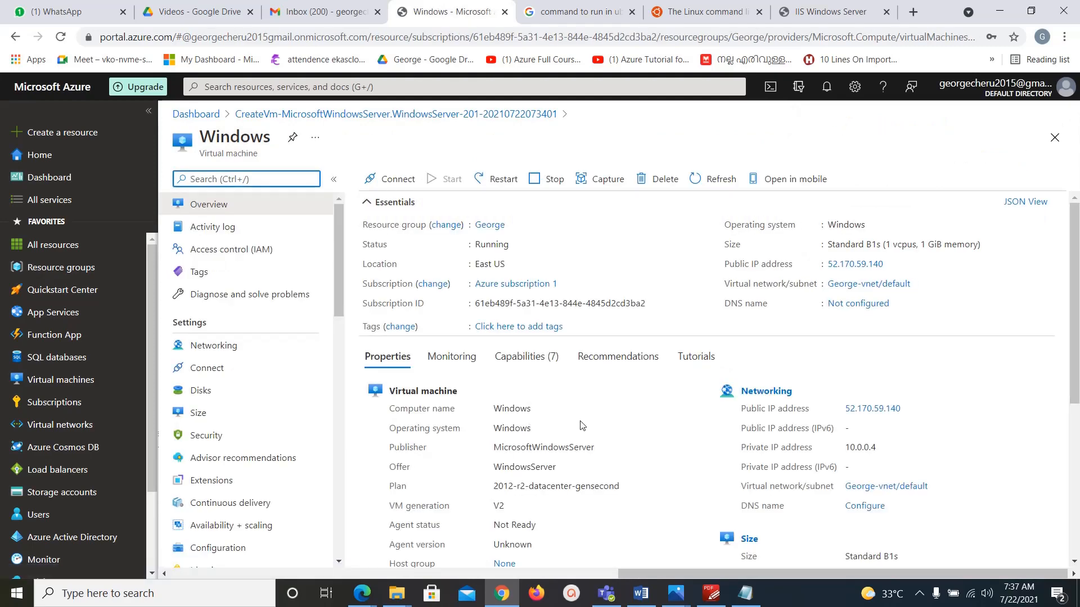
Look through the virtual machine's overview properties and copy its public IP address to the clipboard.
{"action": "scroll", "coordinate": [657, 436], "scroll_direction": "down", "scroll_amount": 3}
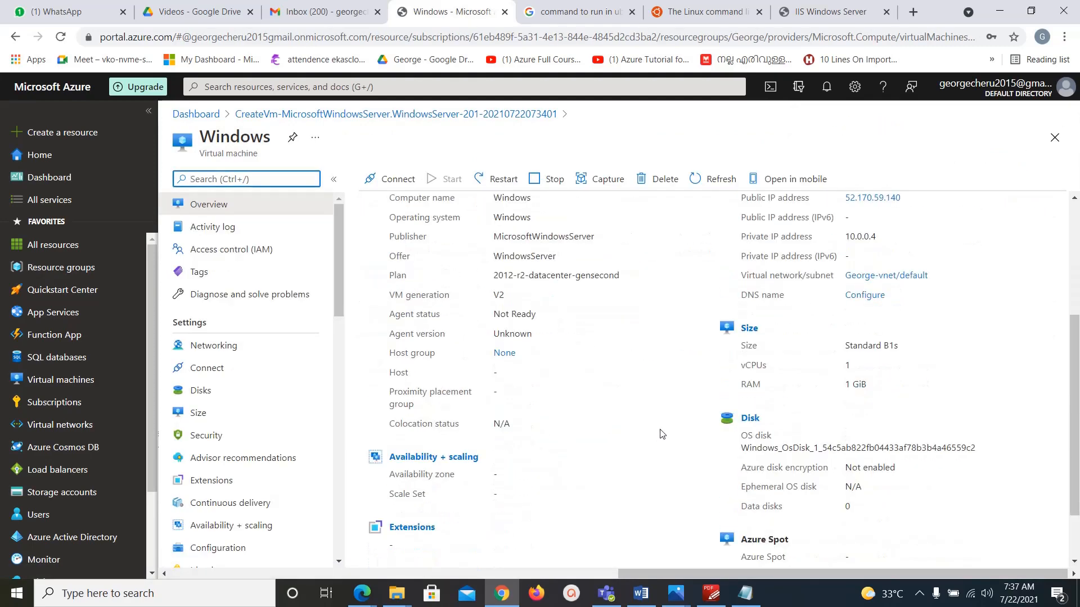
{"action": "scroll", "coordinate": [663, 434], "scroll_direction": "down", "scroll_amount": 2}
{"action": "scroll", "coordinate": [666, 434], "scroll_direction": "up", "scroll_amount": 5}
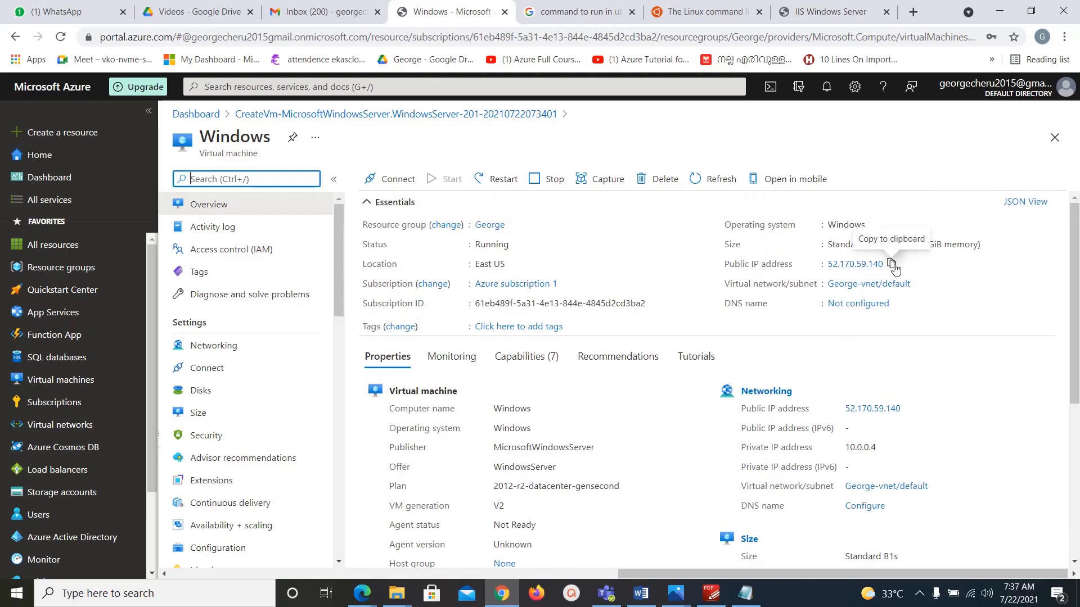
{"action": "left_click", "coordinate": [893, 264]}
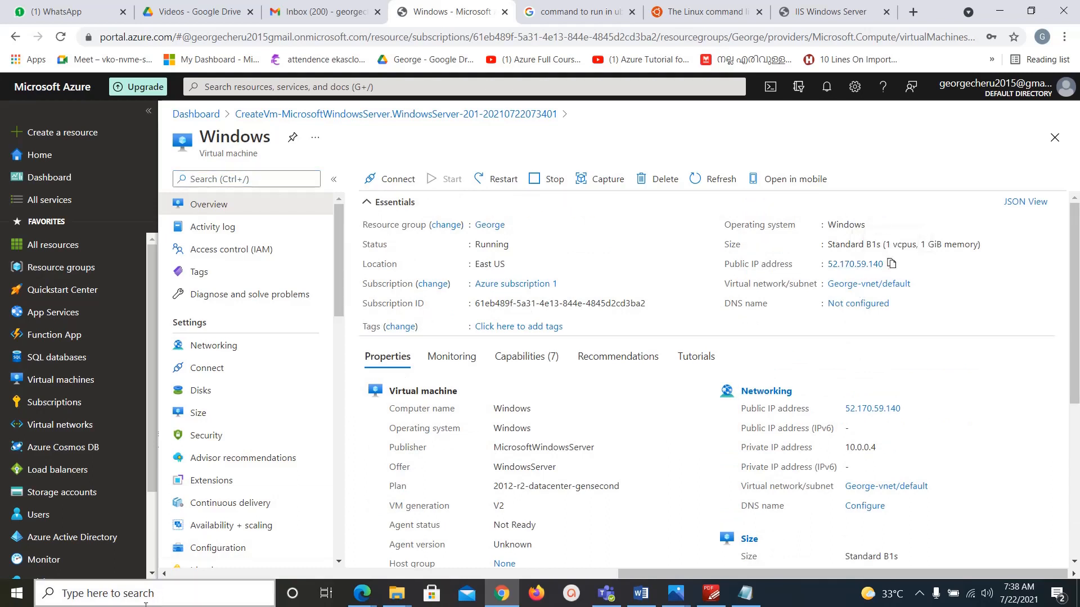
Open Remote Desktop Connection and connect to the virtual machine's copied public IP address, 52.170.59.140.
{"action": "key", "text": "super+r"}
{"action": "key", "text": "Return"}
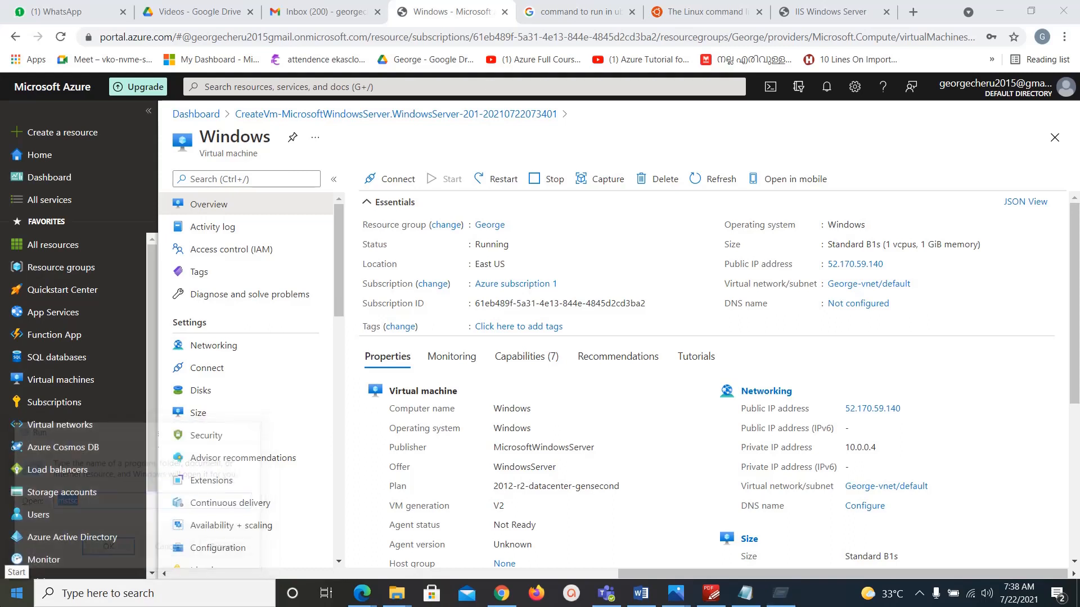
{"action": "key", "text": "ctrl+v"}
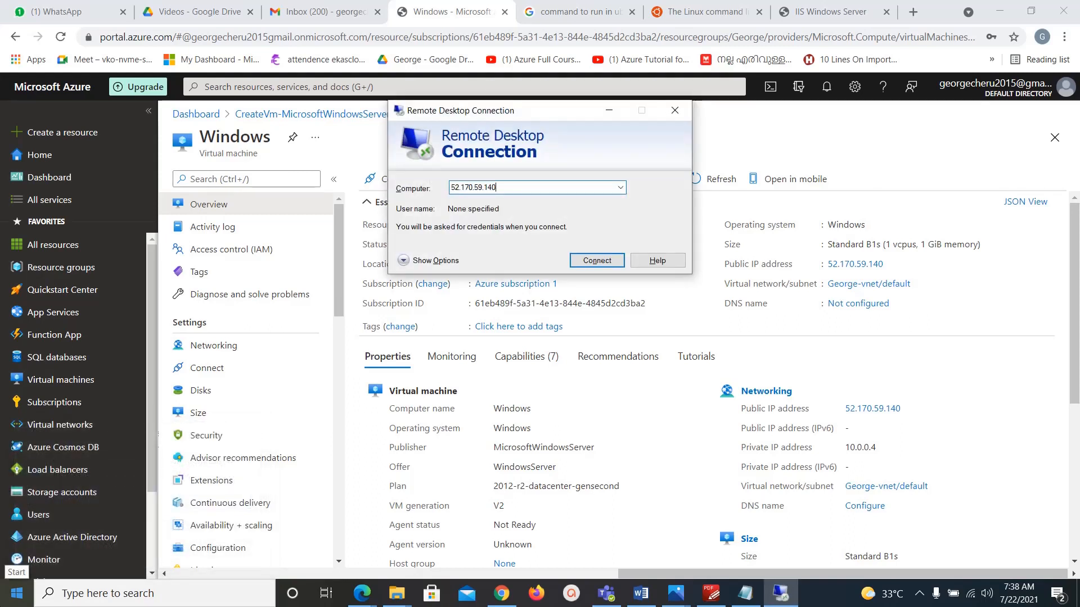
{"action": "key", "text": "Return"}
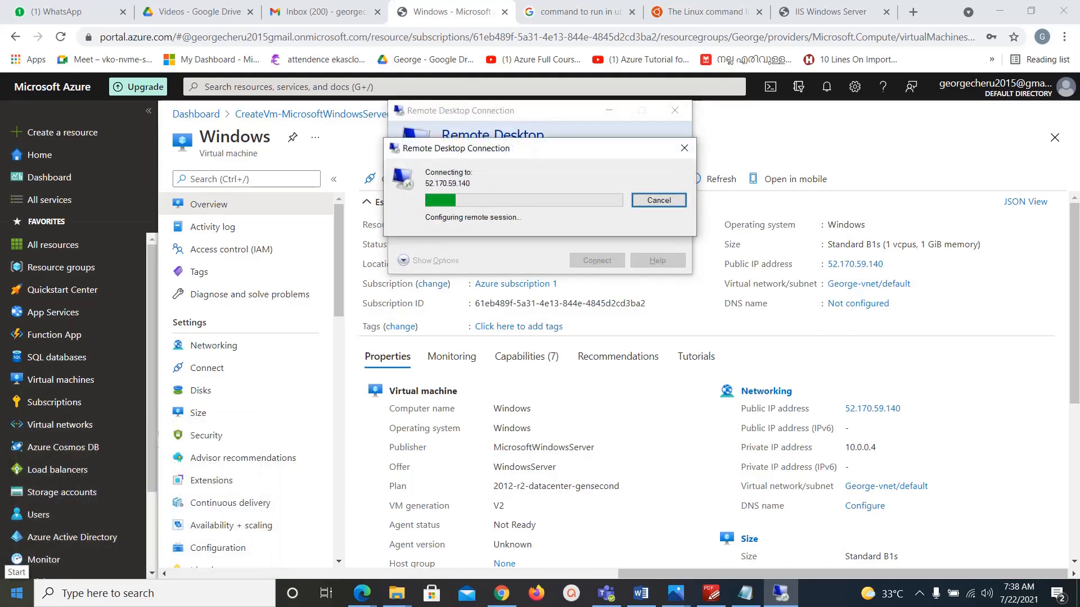
Sign in to the remote server with the administrator username and account password, accepting the untrusted certificate and allowing network discovery.
{"action": "type", "text": "George"}
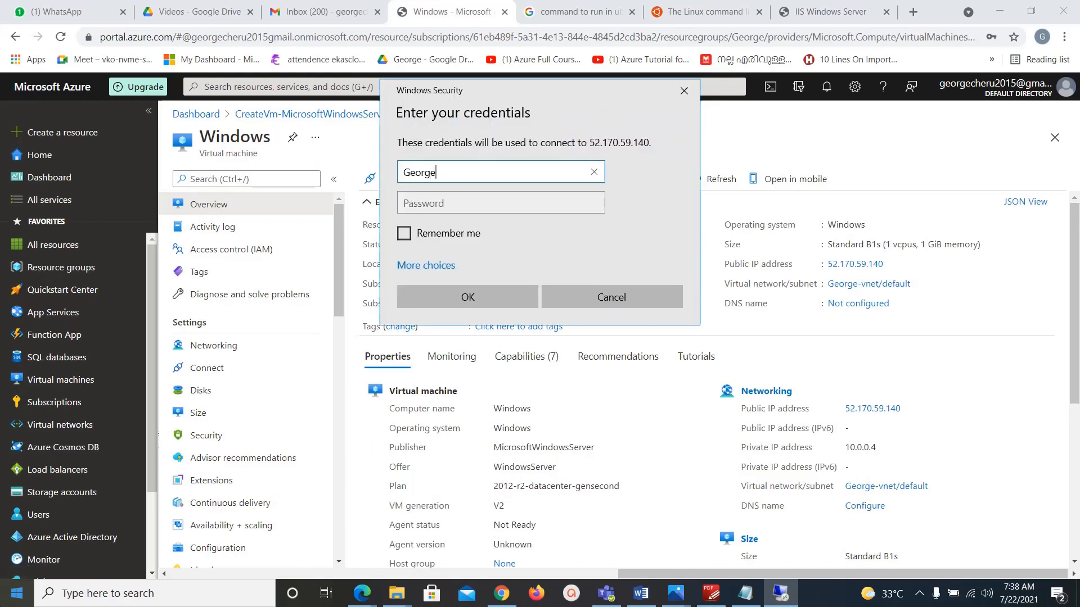
{"action": "key", "text": "Tab"}
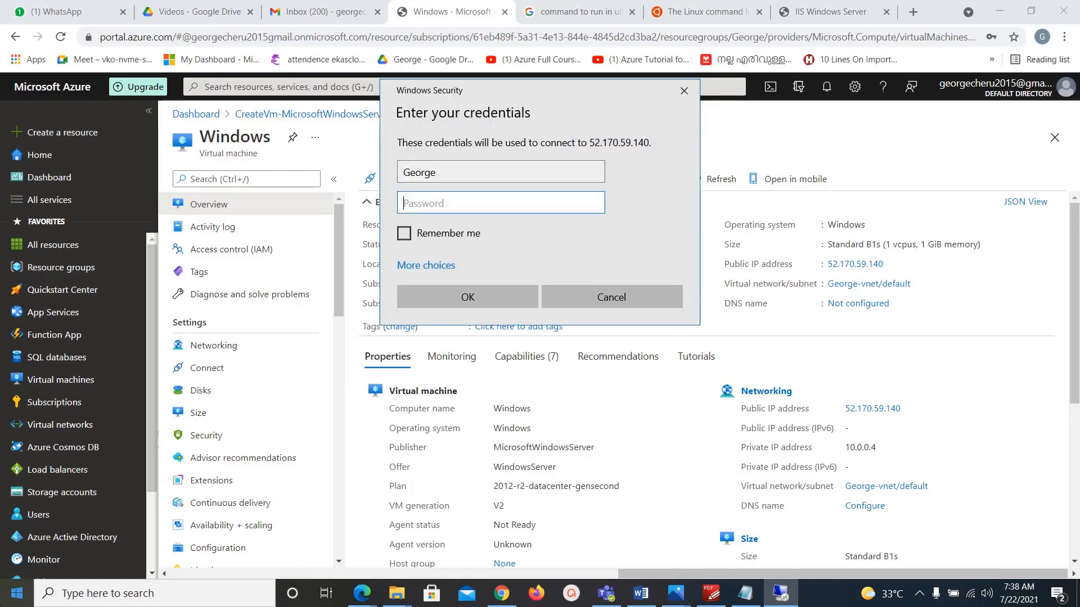
{"action": "type", "text": "************"}
{"action": "key", "text": "Return"}
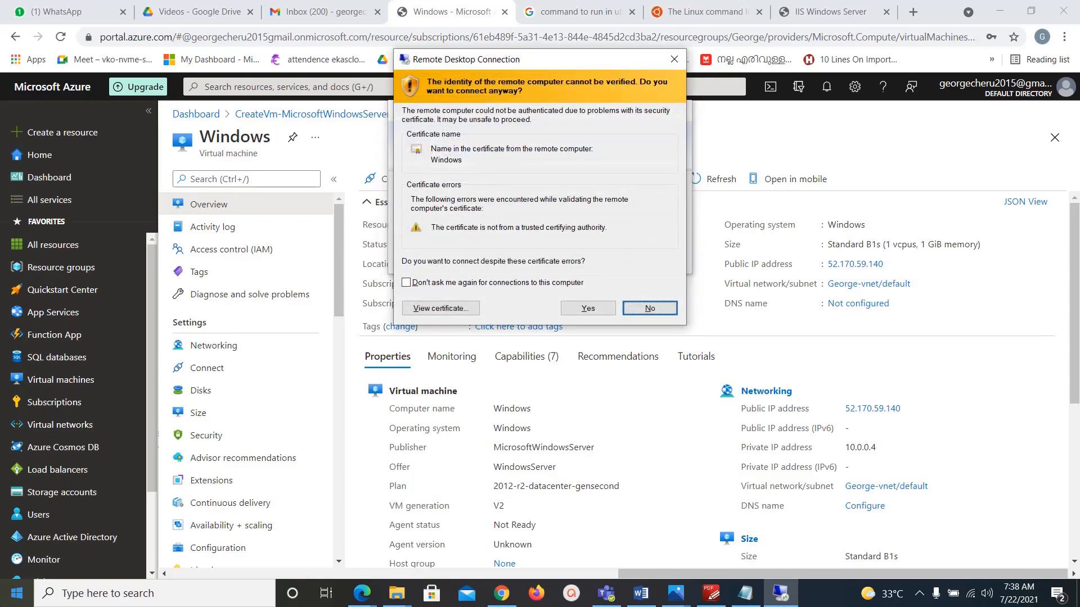
{"action": "left_click", "coordinate": [589, 309]}
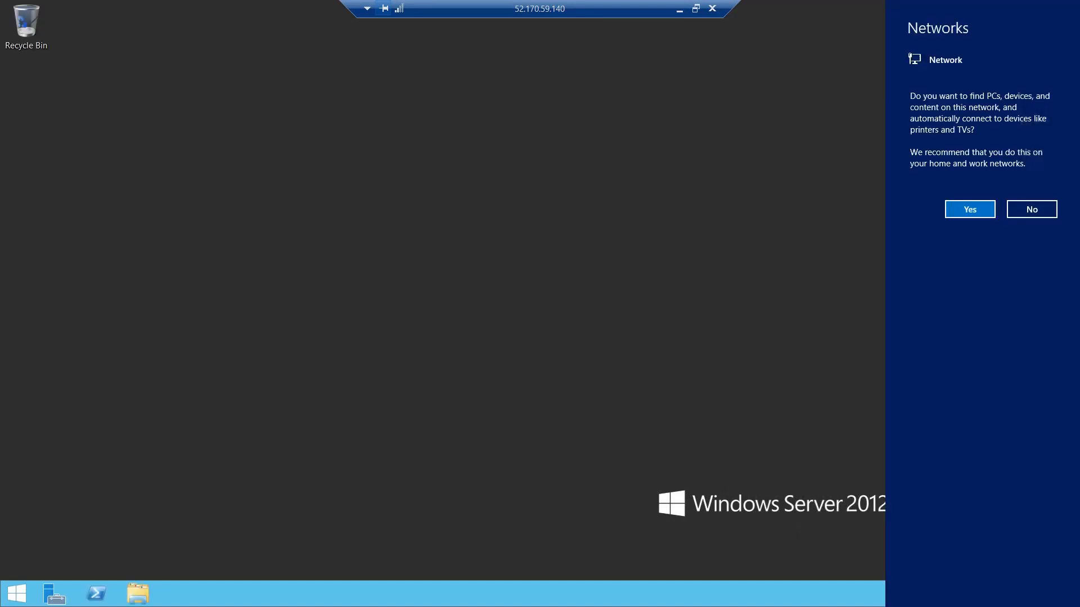
{"action": "left_click", "coordinate": [956, 210]}
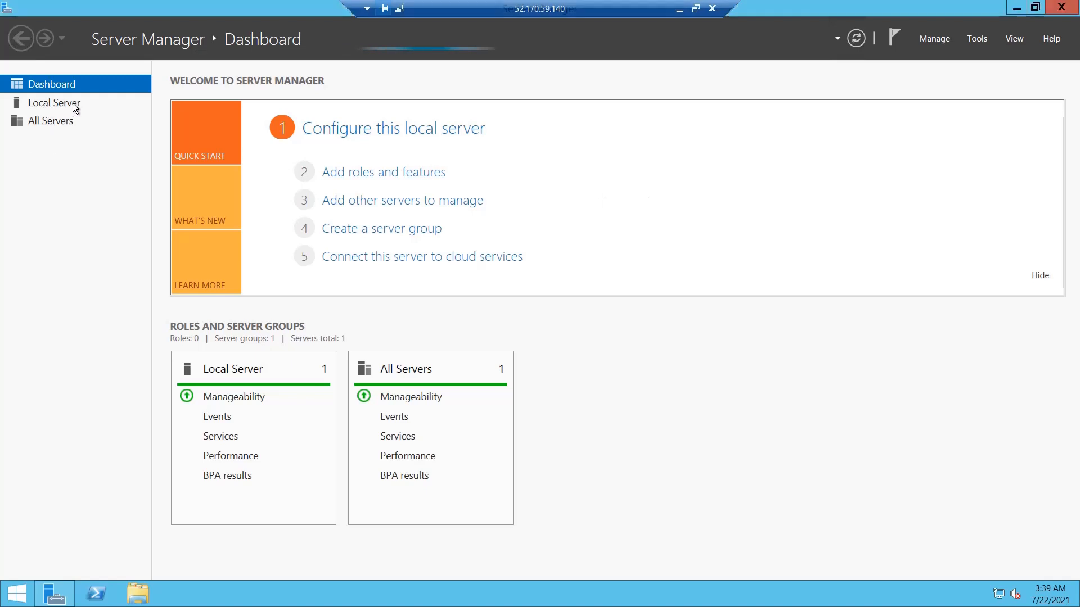
Turn off IE Enhanced Security Configuration for both administrators and users on the local server, and recheck its properties.
{"action": "left_click", "coordinate": [53, 105]}
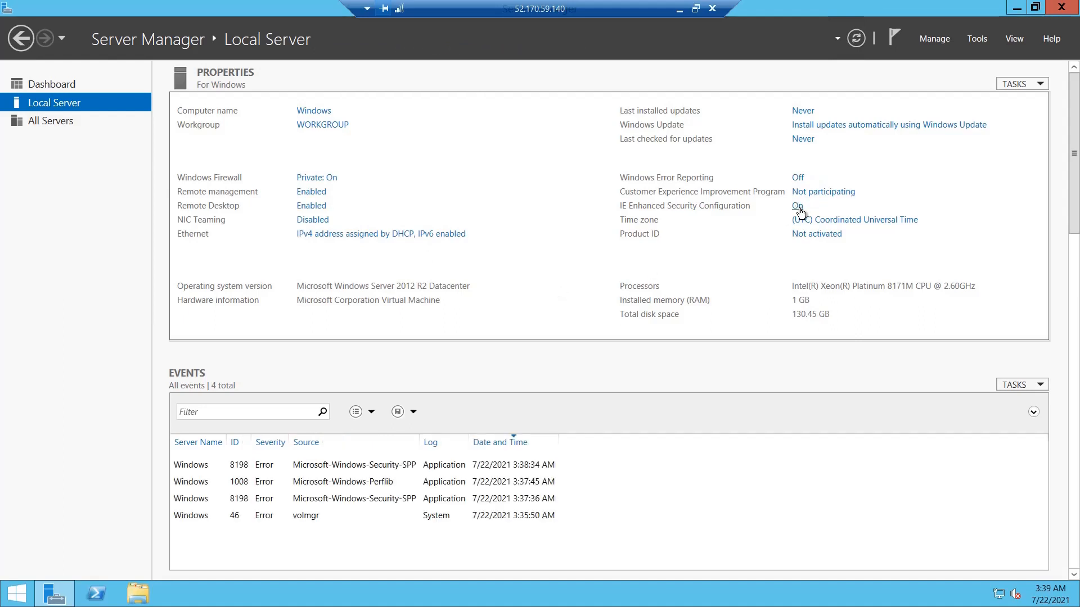
{"action": "left_click", "coordinate": [797, 207]}
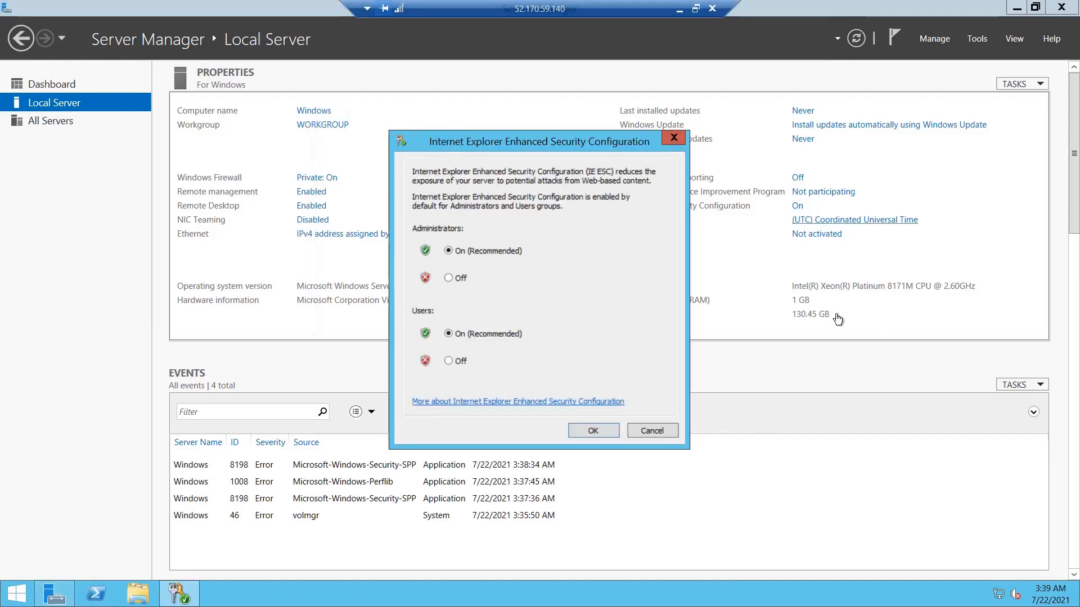
{"action": "left_click", "coordinate": [448, 280]}
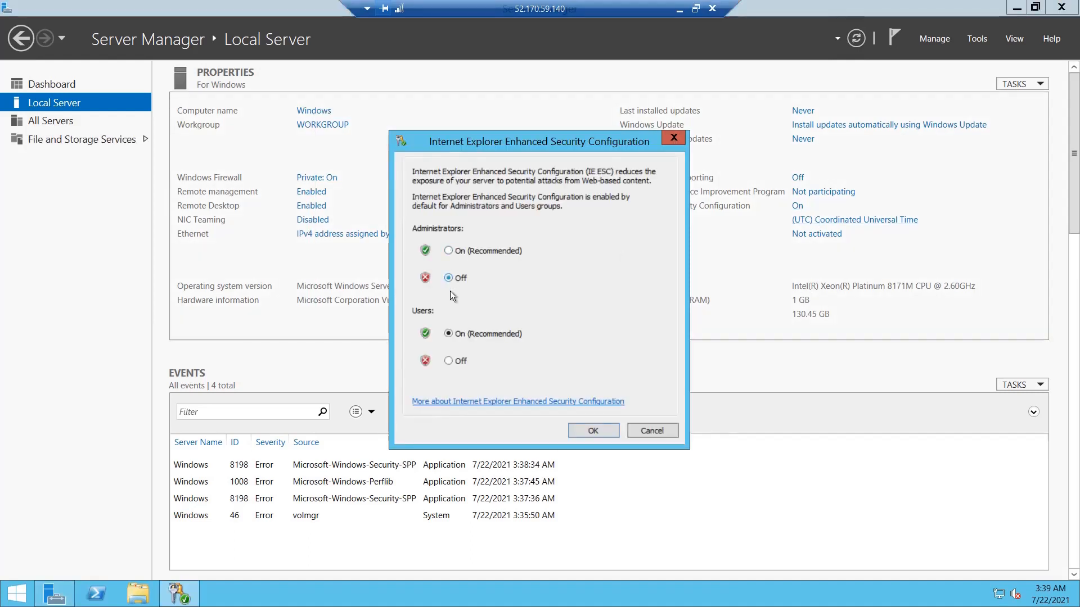
{"action": "left_click", "coordinate": [449, 360]}
{"action": "left_click", "coordinate": [598, 430]}
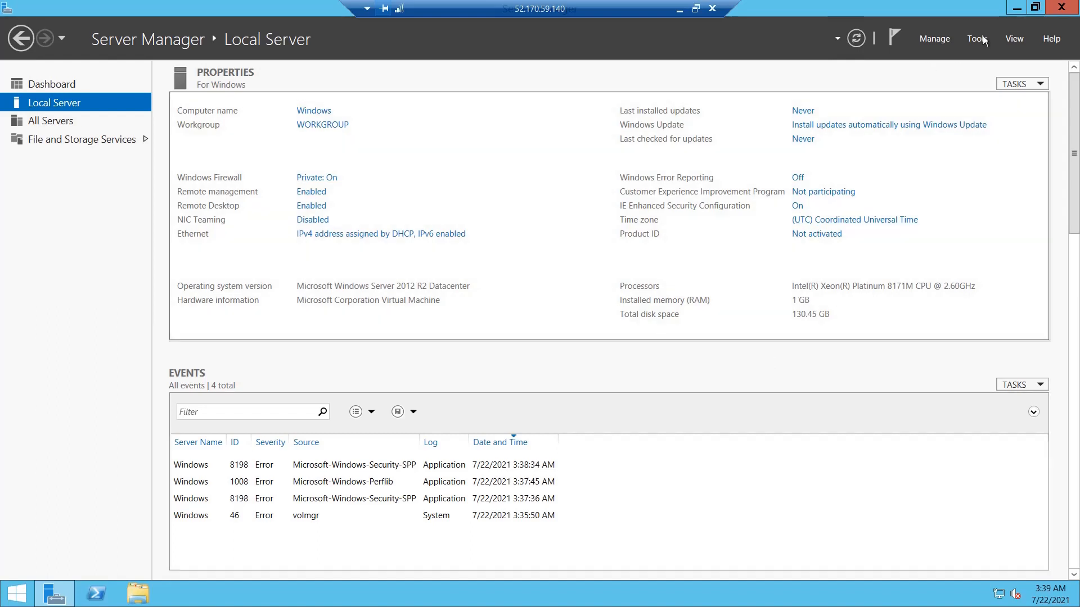
{"action": "left_click", "coordinate": [64, 86]}
{"action": "left_click", "coordinate": [58, 104]}
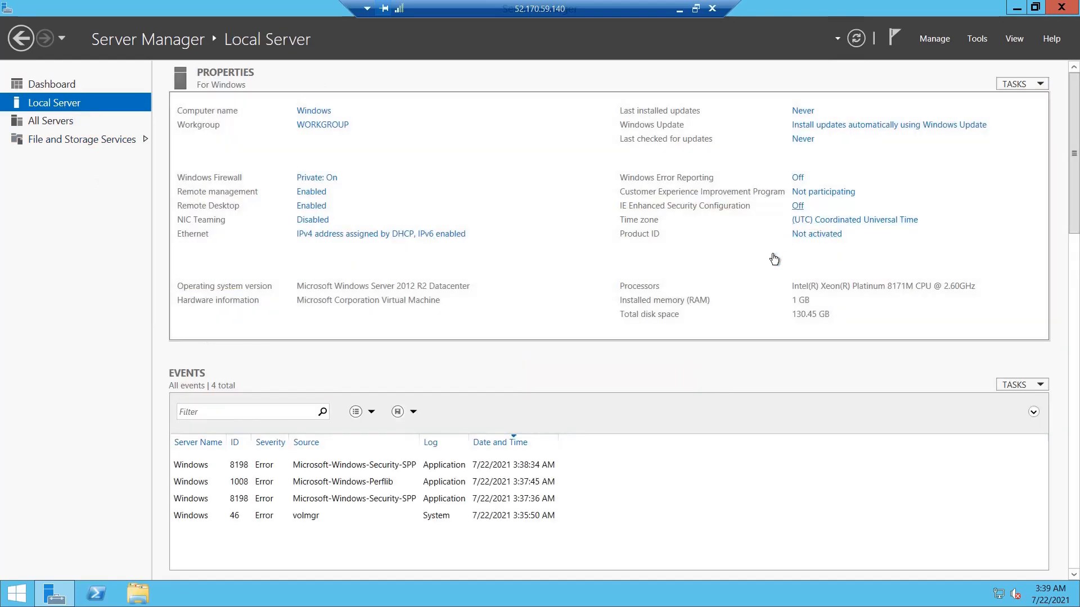
Start adding roles and features, keeping the default installation type and the server named Windows as the destination.
{"action": "left_click", "coordinate": [78, 84]}
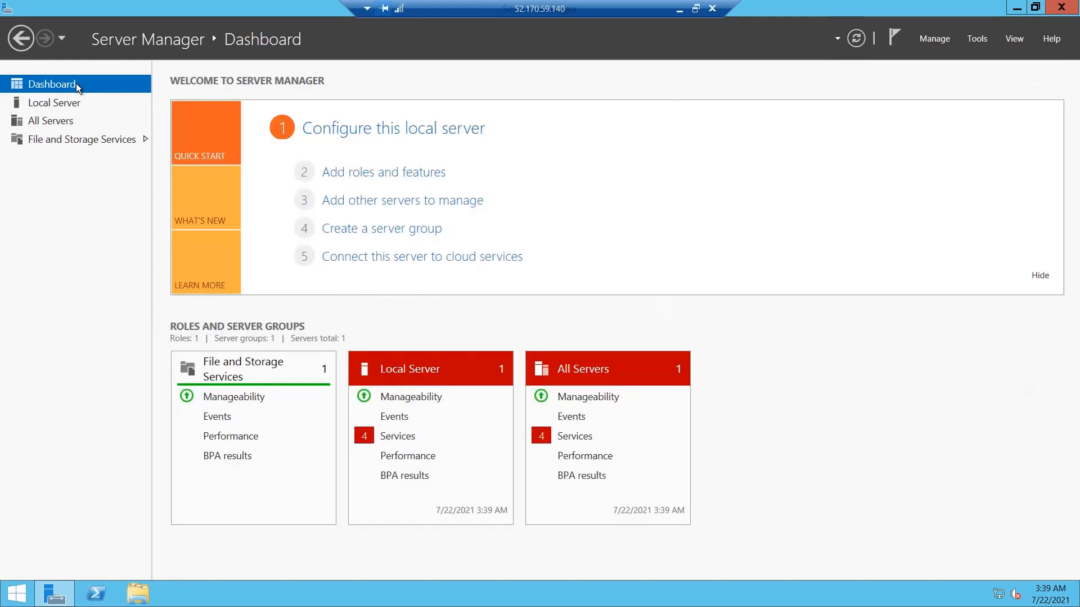
{"action": "left_click", "coordinate": [418, 175]}
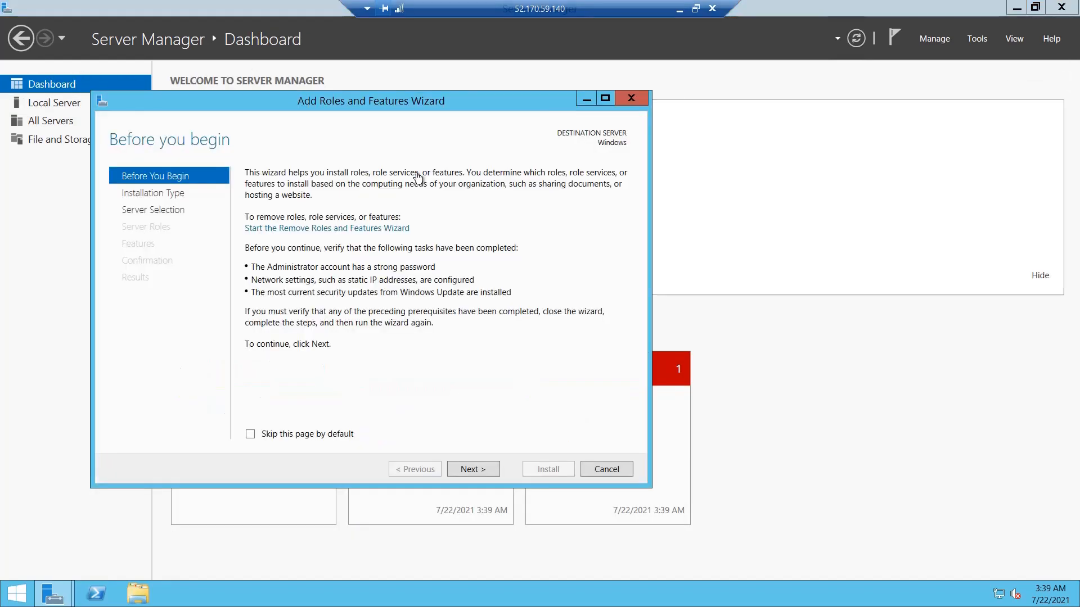
{"action": "left_click", "coordinate": [482, 469]}
{"action": "left_click", "coordinate": [483, 469]}
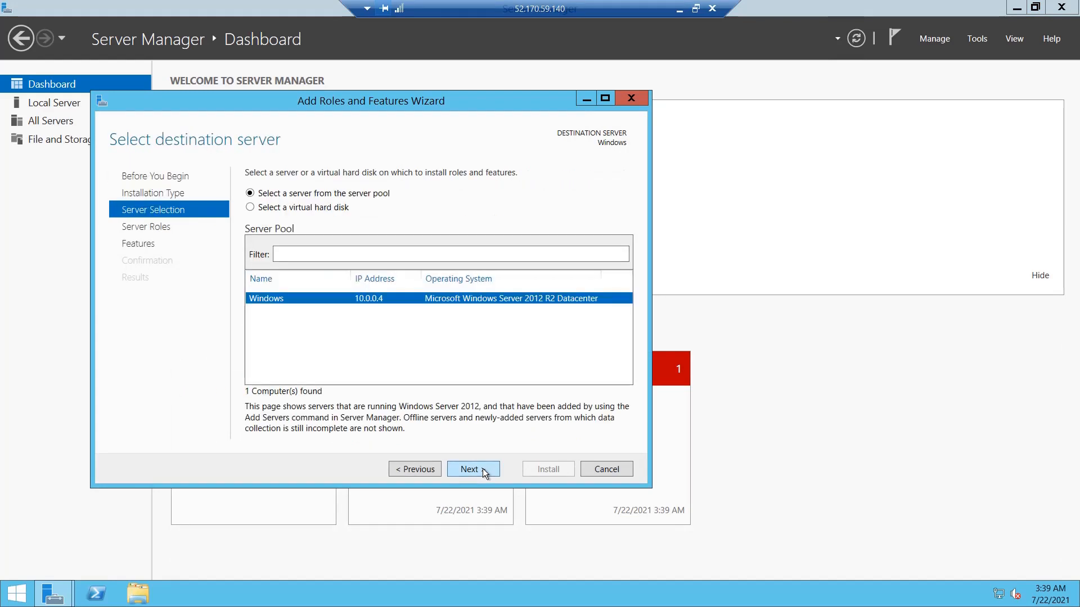
{"action": "left_click", "coordinate": [482, 469]}
Select the Web Server (IIS) role and add its required features, including the management tools.
{"action": "left_click", "coordinate": [483, 469]}
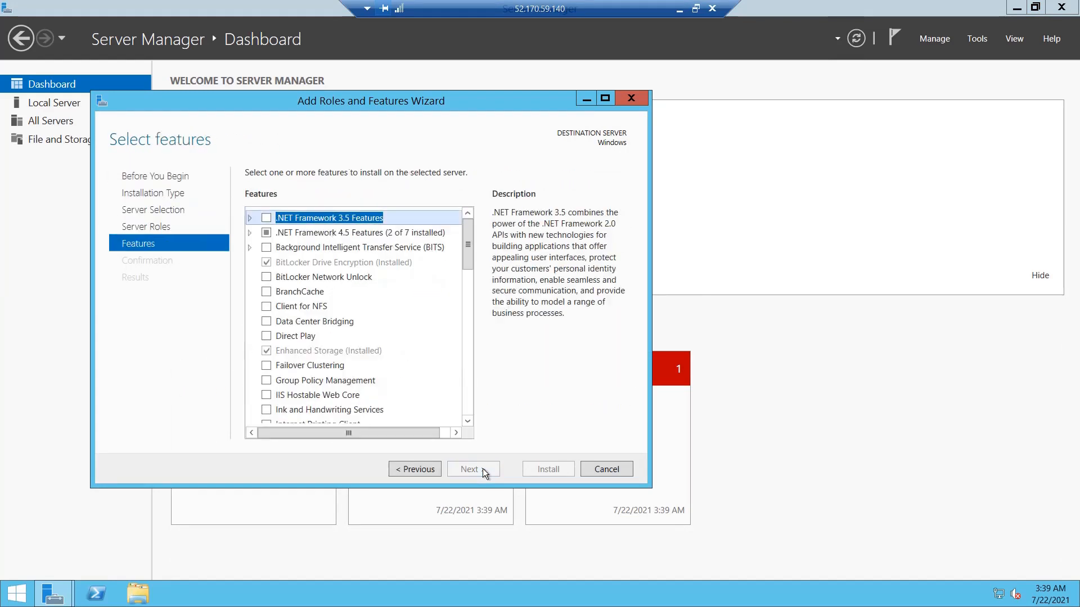
{"action": "left_click", "coordinate": [409, 470]}
{"action": "left_click", "coordinate": [469, 413]}
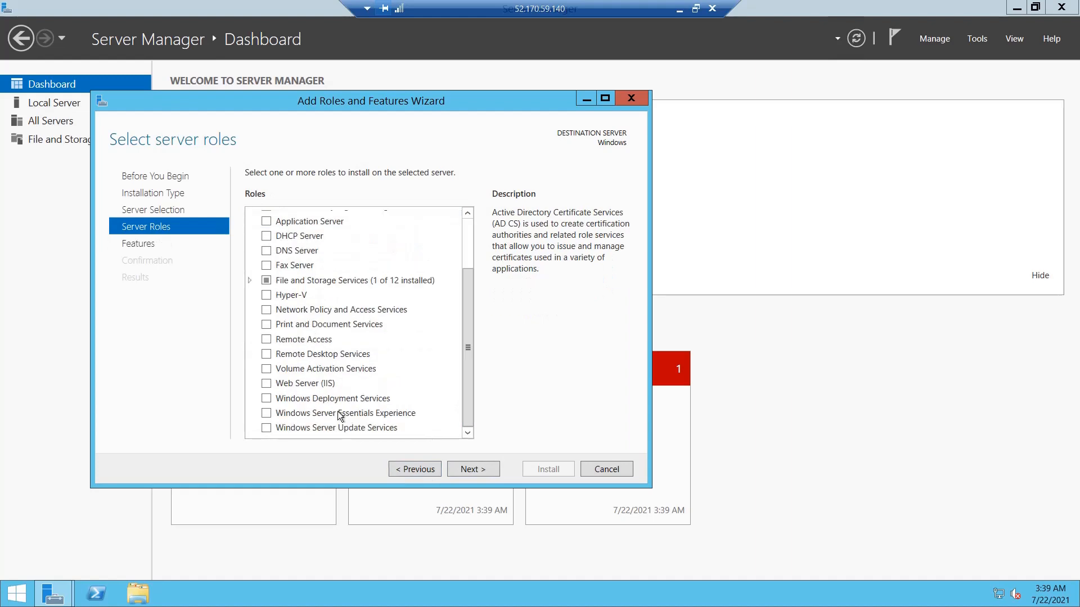
{"action": "left_click", "coordinate": [266, 382]}
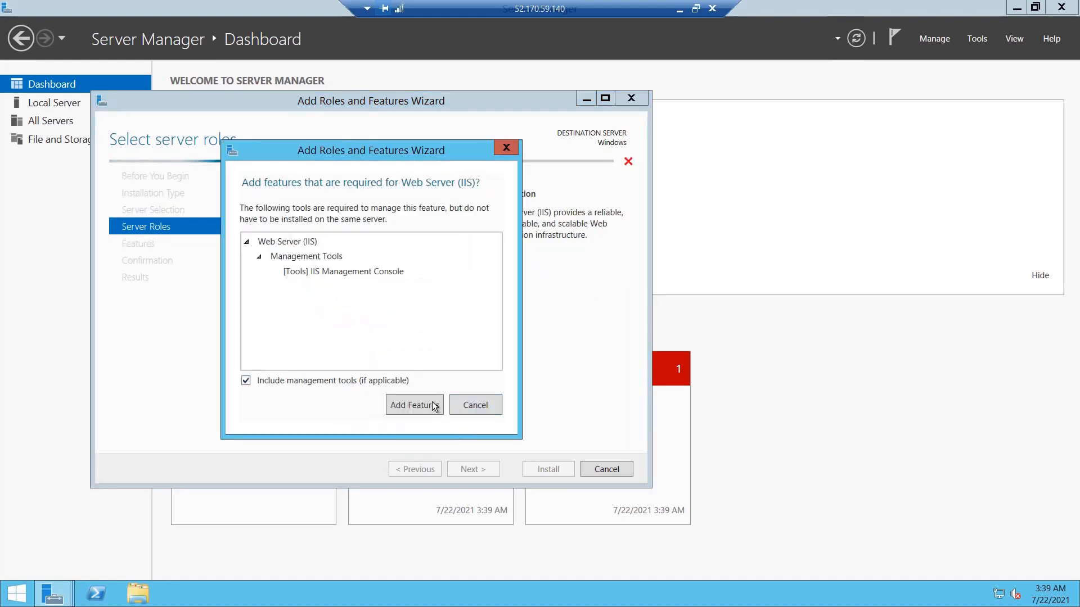
{"action": "left_click", "coordinate": [410, 400]}
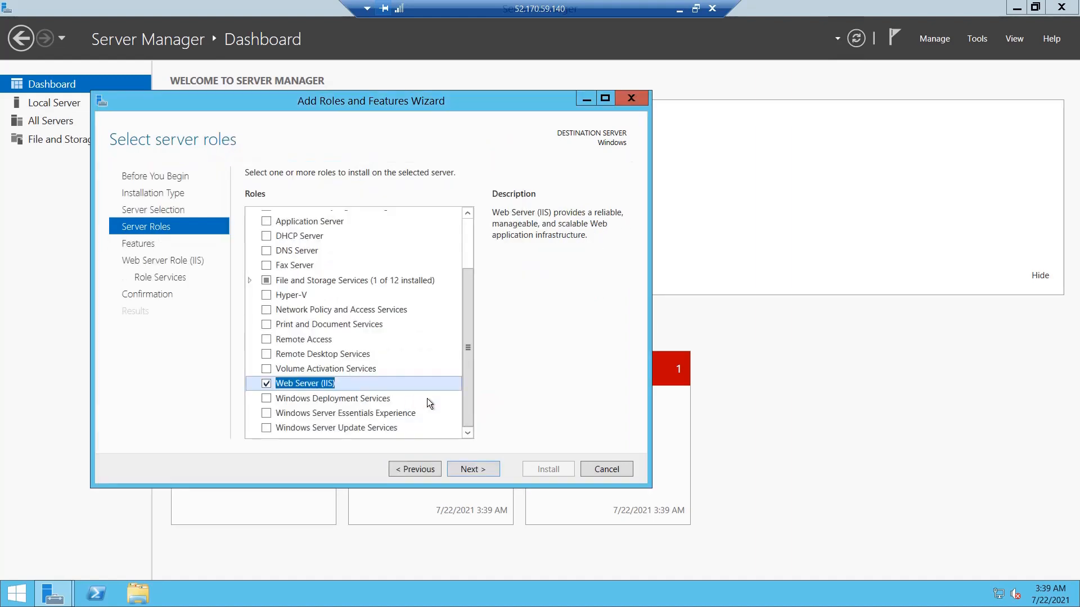
Install the Web Server (IIS) role with the default features and role services, and close the wizard.
{"action": "left_click", "coordinate": [471, 469]}
{"action": "left_click", "coordinate": [472, 469]}
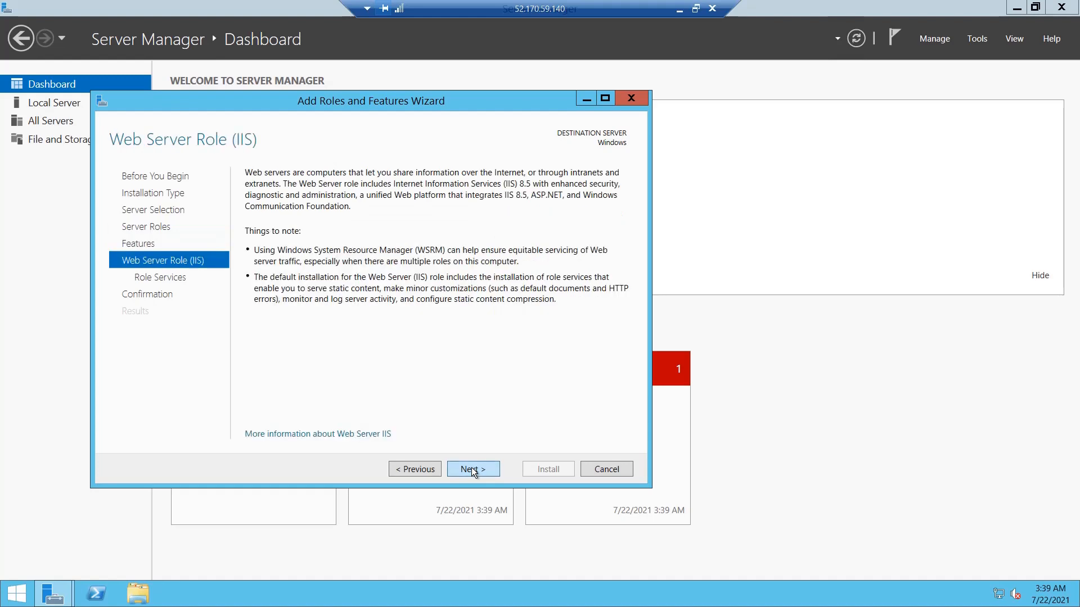
{"action": "left_click", "coordinate": [471, 469]}
{"action": "left_click", "coordinate": [472, 470]}
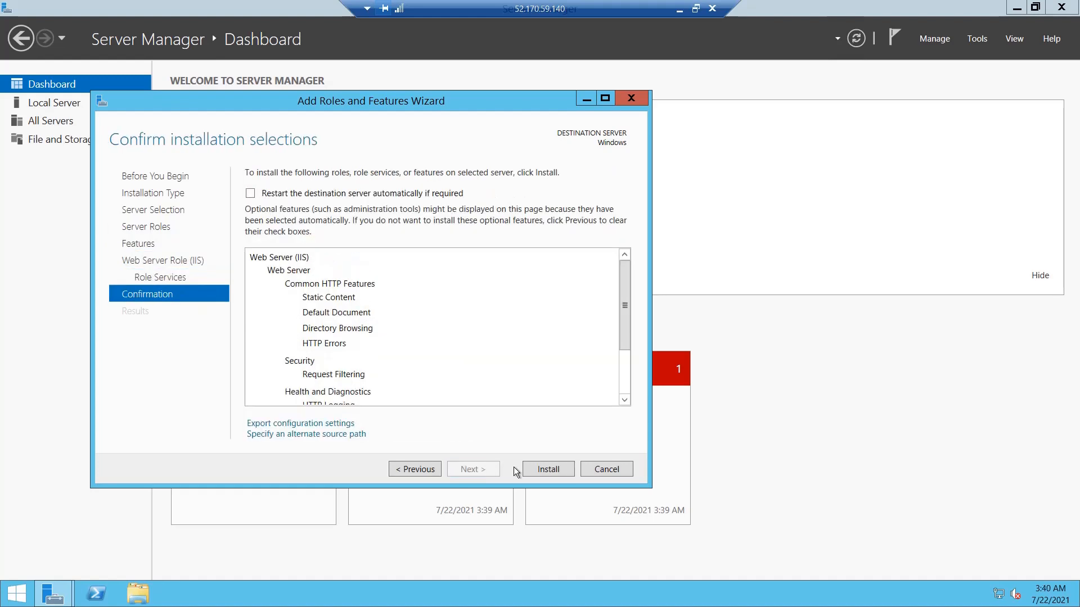
{"action": "left_click", "coordinate": [538, 470]}
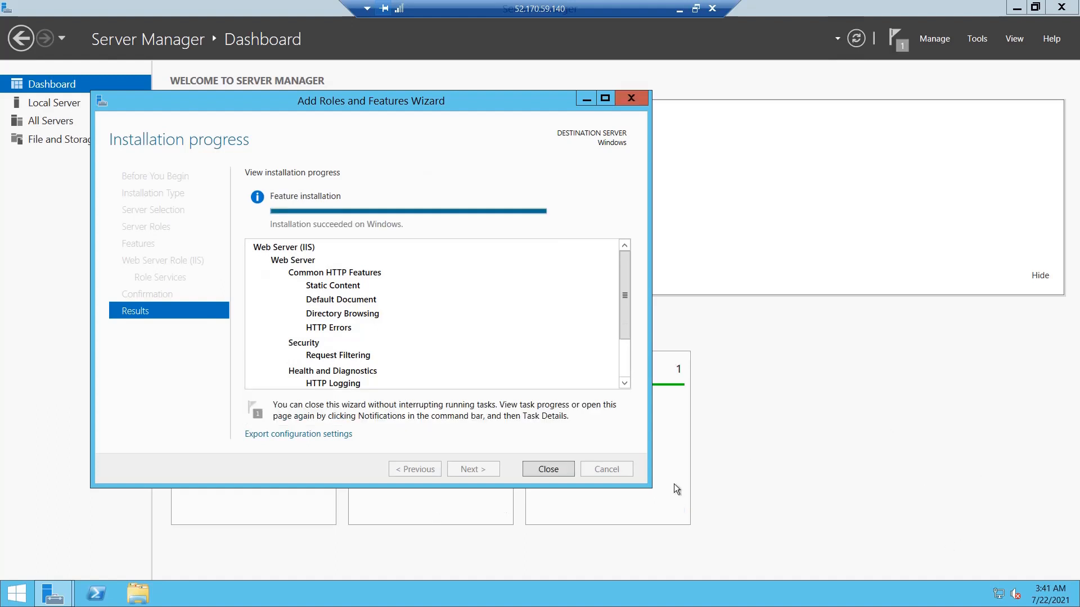
{"action": "left_click", "coordinate": [536, 470]}
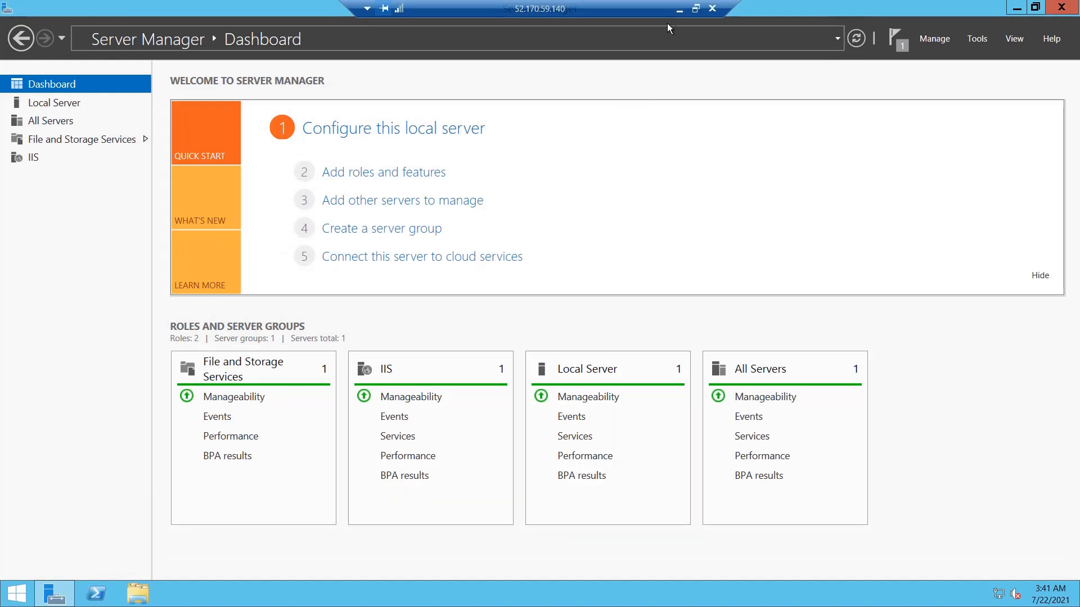
Switch to the Azure portal in the local browser, copy the virtual machine's public IP address and open it in a new tab.
{"action": "left_click", "coordinate": [678, 9]}
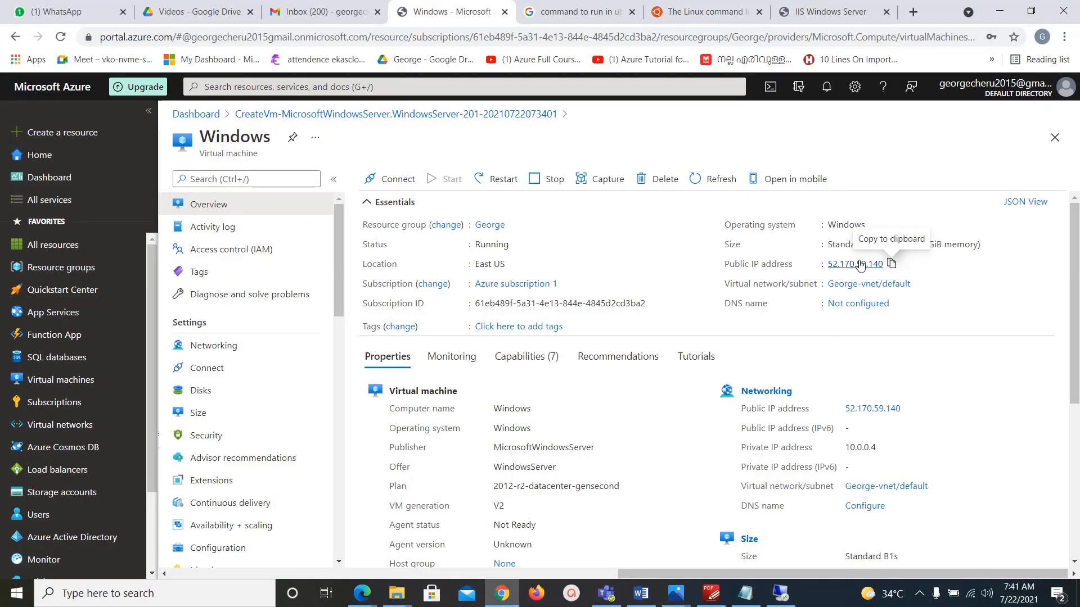
{"action": "left_click", "coordinate": [891, 264]}
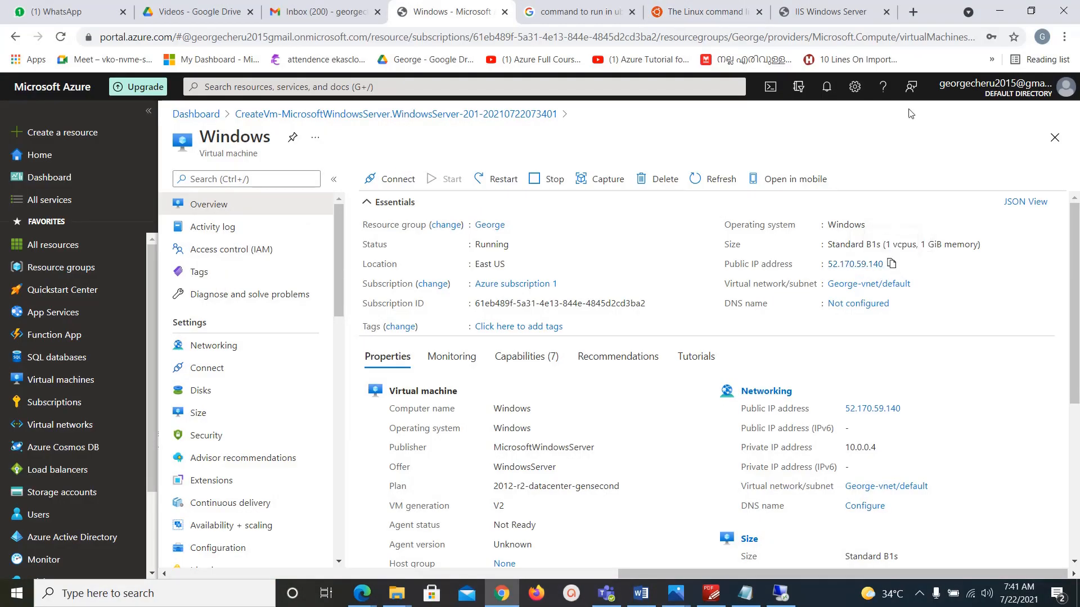
{"action": "left_click", "coordinate": [886, 11]}
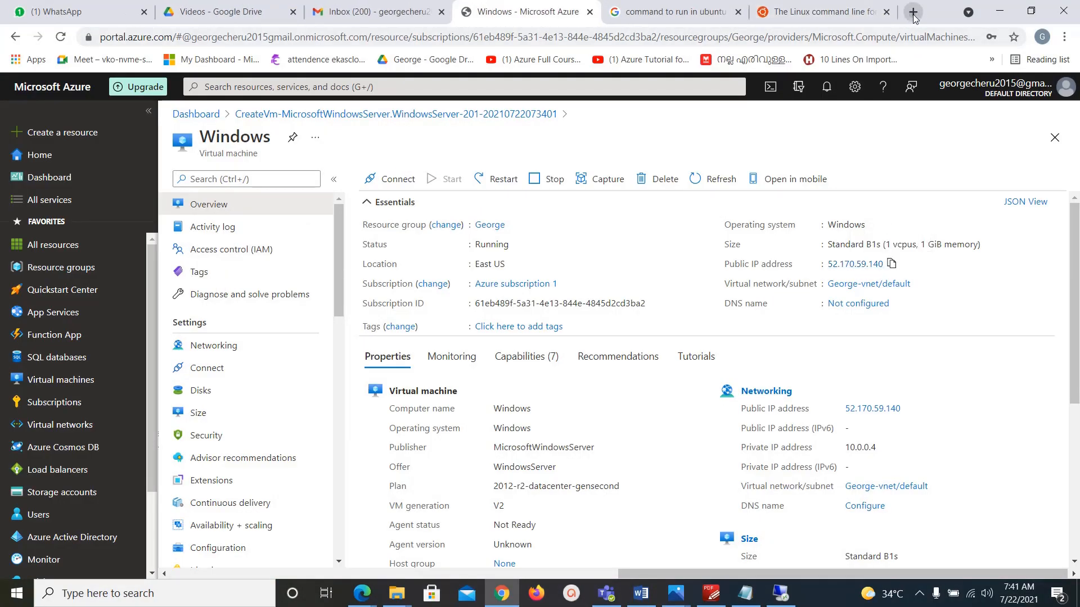
{"action": "left_click", "coordinate": [913, 12]}
{"action": "left_click", "coordinate": [859, 38]}
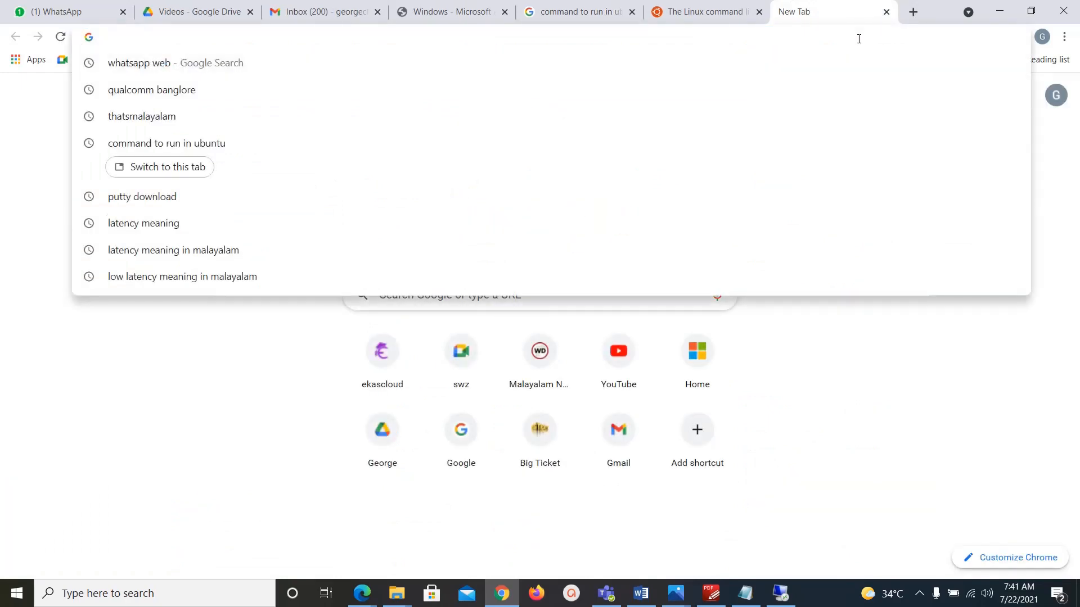
{"action": "key", "text": "ctrl+v"}
{"action": "key", "text": "Return"}
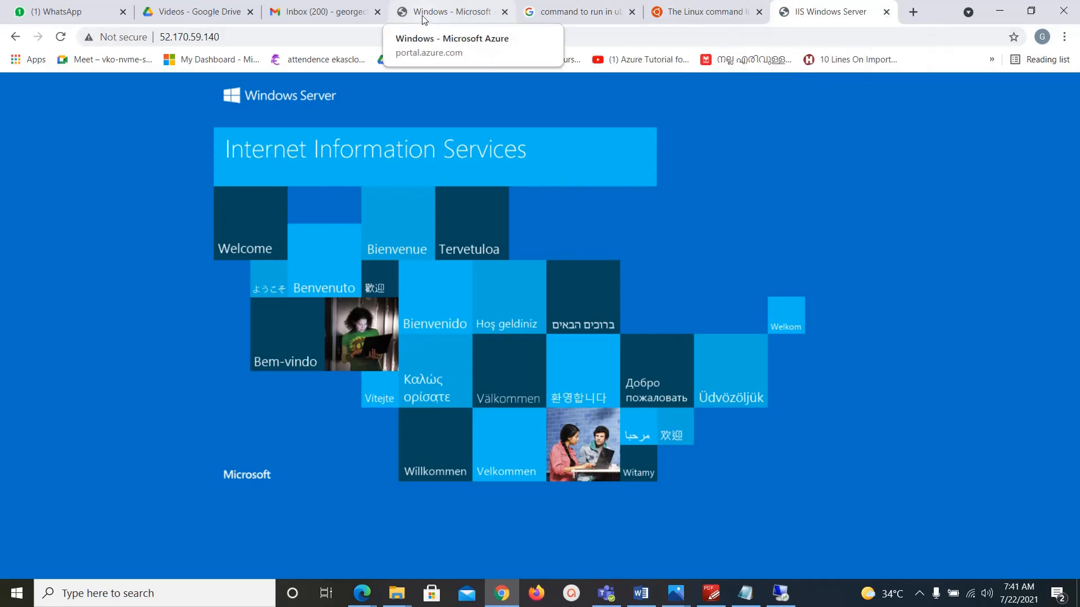
Start capturing an image of the virtual machine in the Azure portal, choosing to capture only a managed image.
{"action": "left_click", "coordinate": [442, 14]}
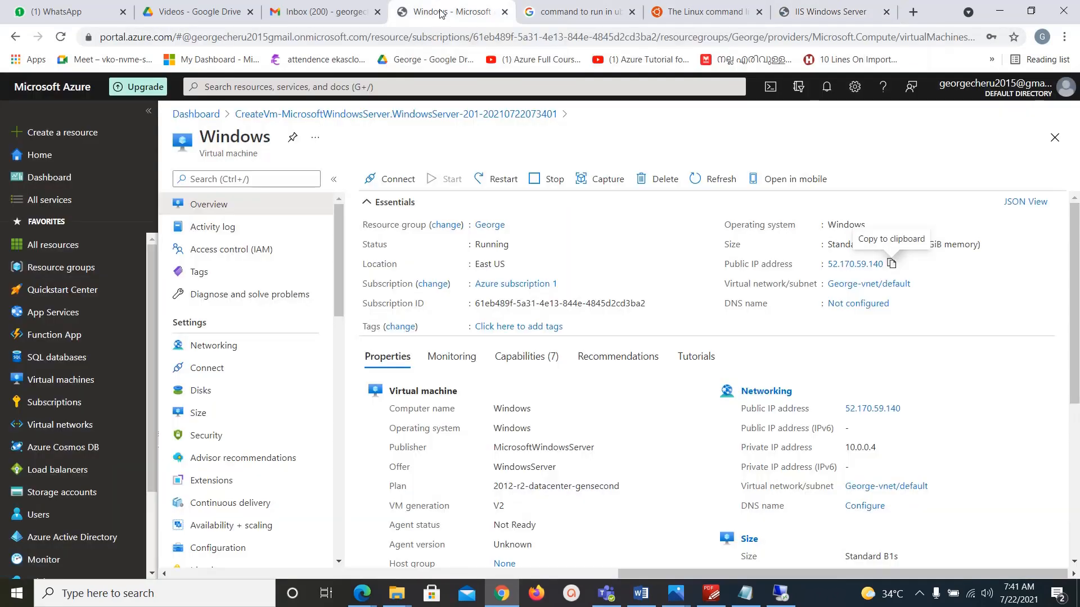
{"action": "left_click", "coordinate": [604, 186]}
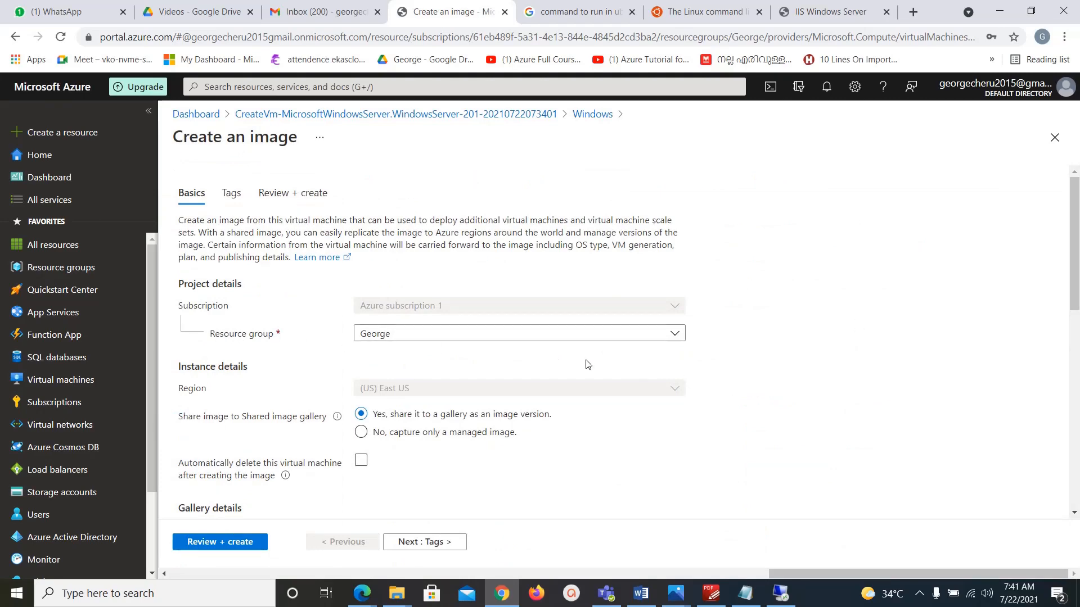
{"action": "scroll", "coordinate": [790, 400], "scroll_direction": "down", "scroll_amount": 3}
{"action": "left_click", "coordinate": [421, 323]}
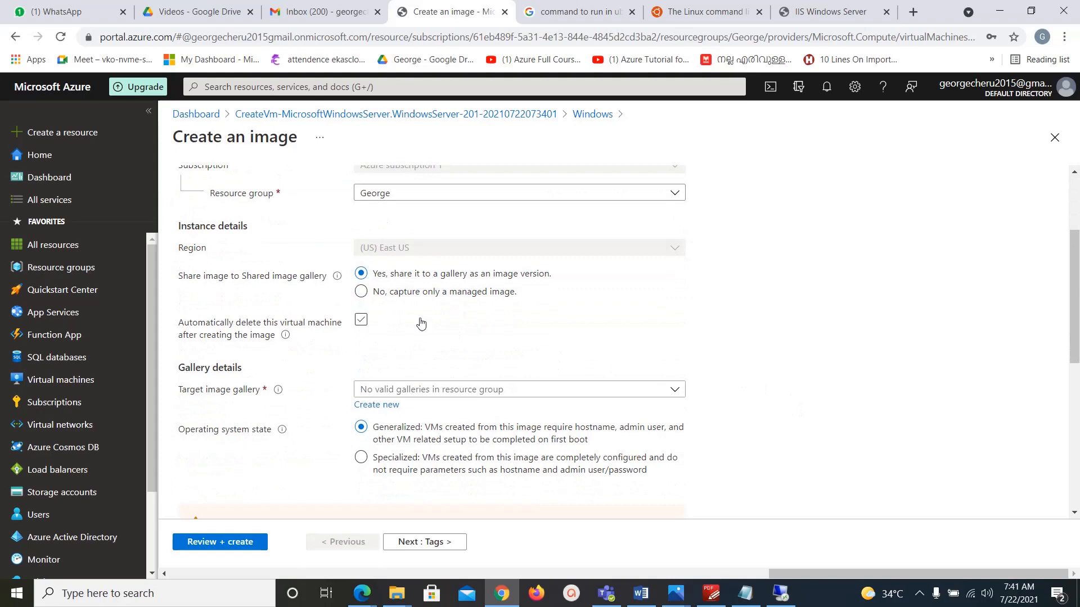
{"action": "left_click", "coordinate": [361, 291]}
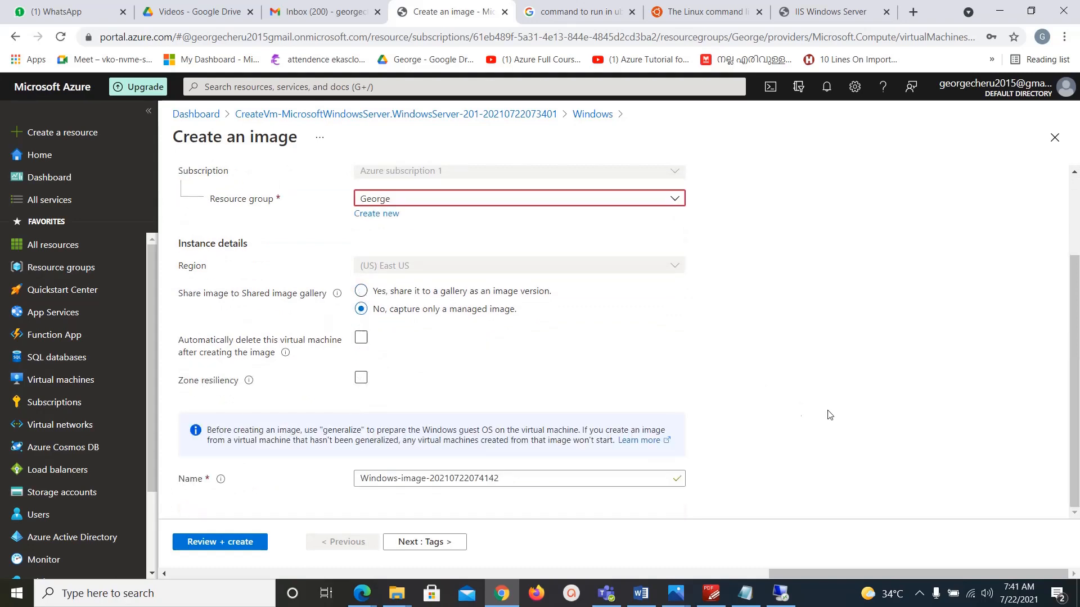
Enable automatic deletion of the virtual machine after capture, name the image Imagewindows, and create it.
{"action": "left_click", "coordinate": [359, 340]}
{"action": "left_click", "coordinate": [360, 343]}
{"action": "left_click_drag", "start_coordinate": [515, 488], "coordinate": [178, 470]}
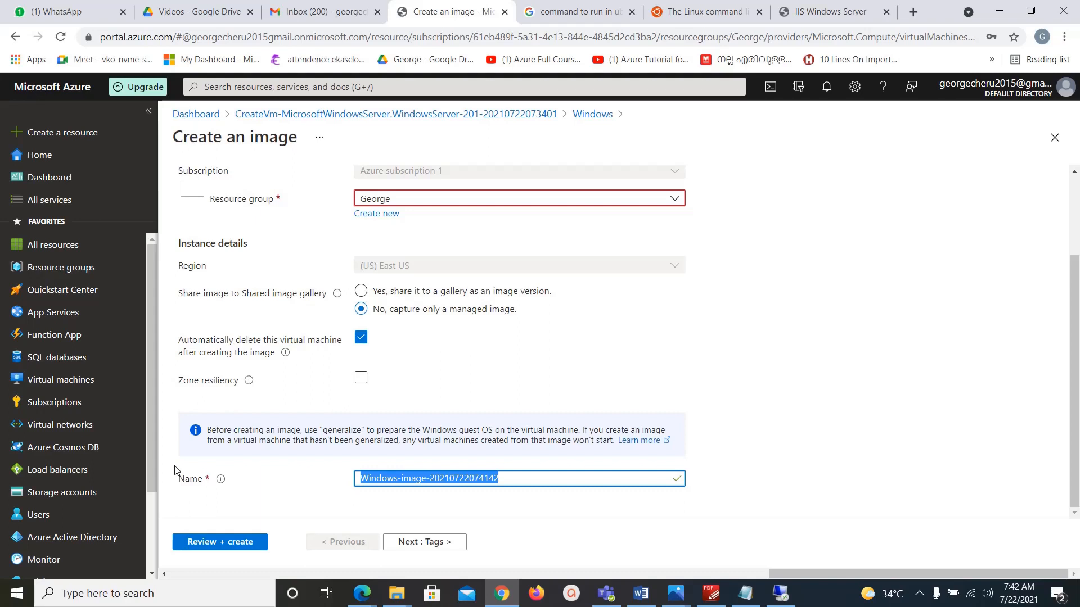
{"action": "type", "text": "Imagewi"}
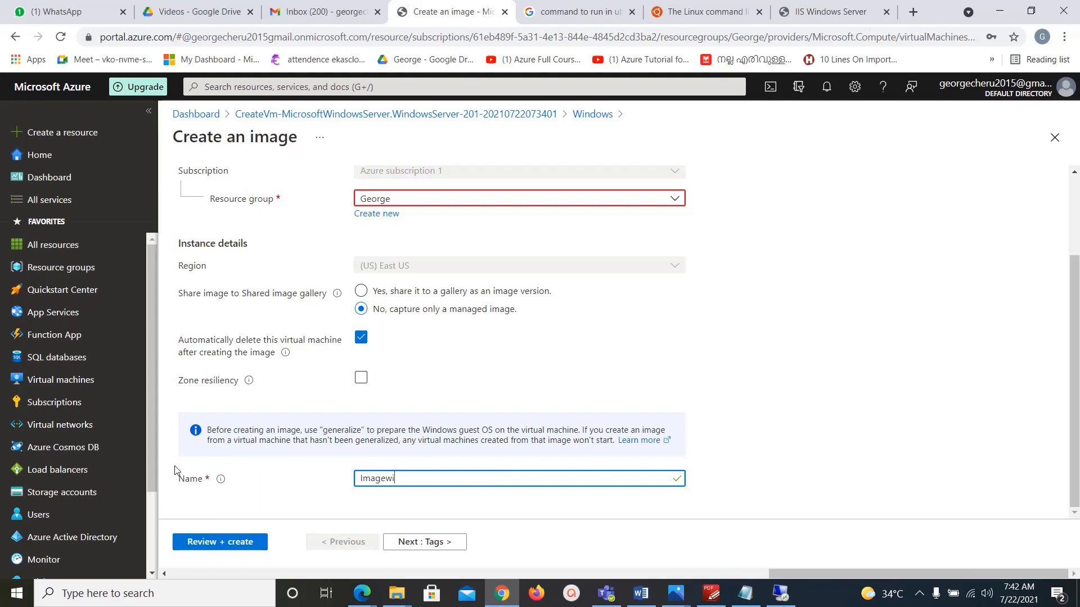
{"action": "type", "text": "ndows"}
{"action": "scroll", "coordinate": [741, 465], "scroll_direction": "up", "scroll_amount": 2}
{"action": "scroll", "coordinate": [741, 465], "scroll_direction": "down", "scroll_amount": 2}
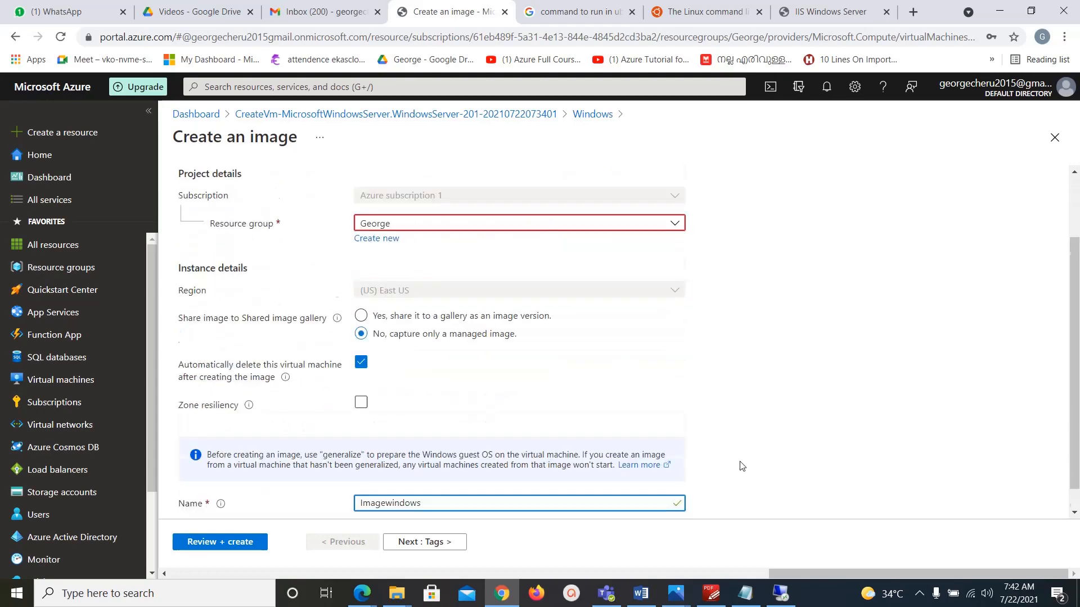
{"action": "left_click", "coordinate": [239, 549]}
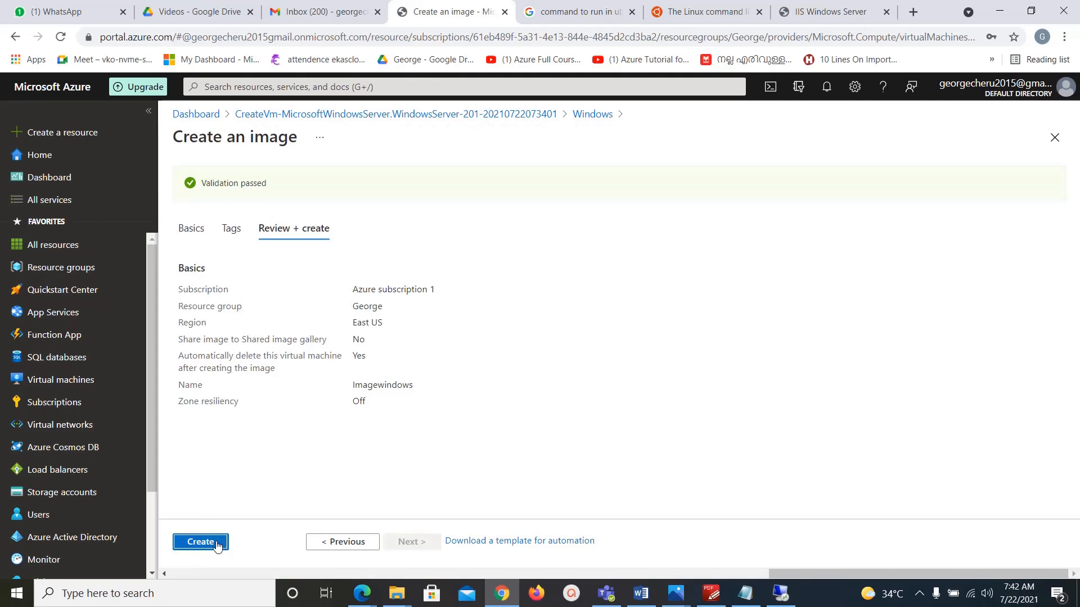
{"action": "left_click", "coordinate": [207, 545]}
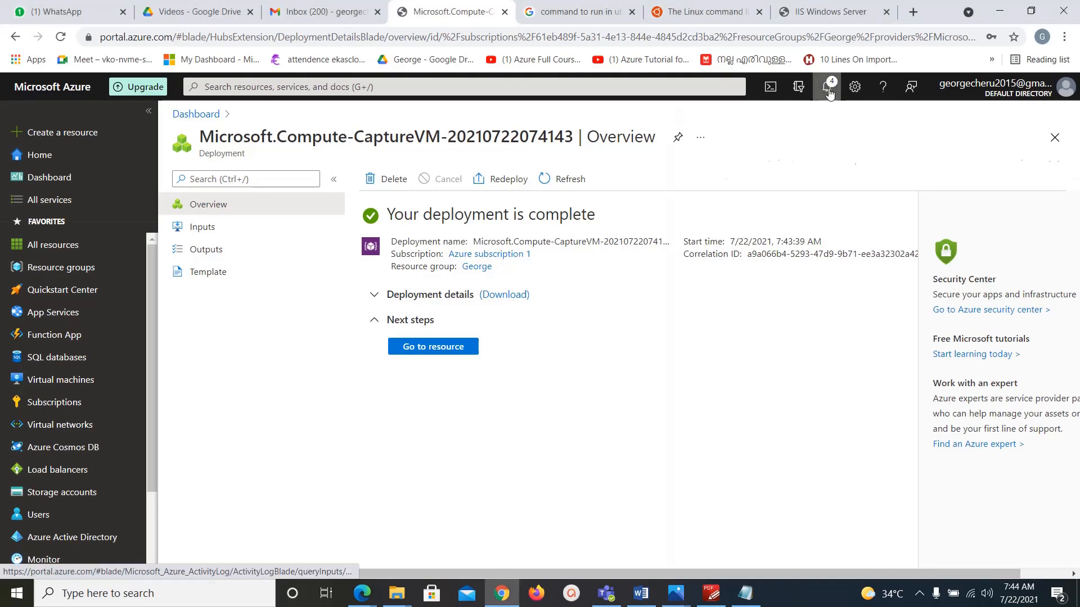
Check the portal notifications for the capture deployment and open the deployed image resource.
{"action": "left_click", "coordinate": [827, 89]}
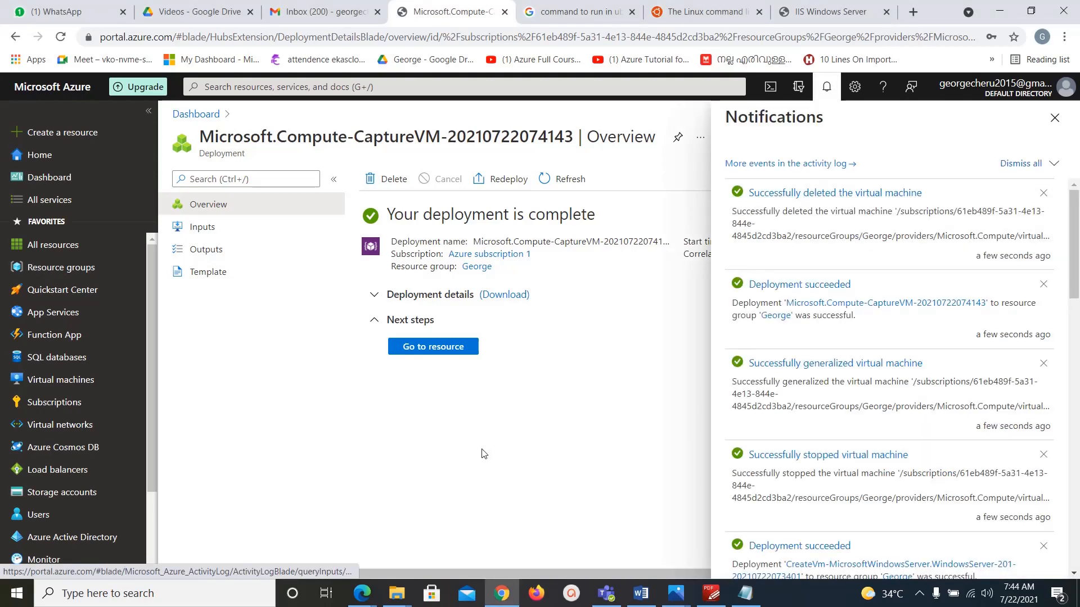
{"action": "left_click", "coordinate": [431, 350]}
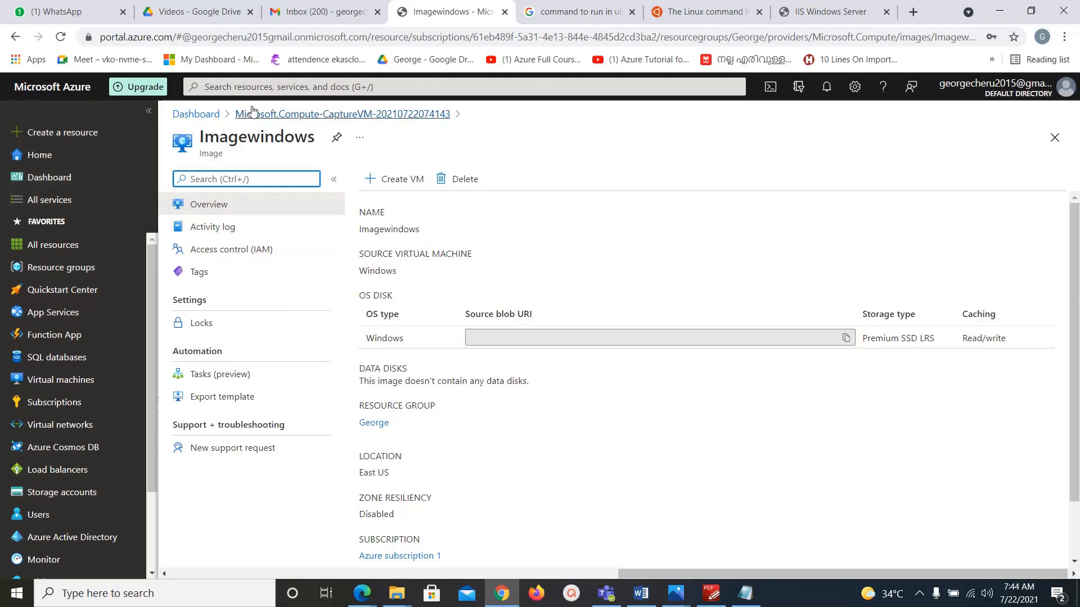
Open the Images service to view the captured image, and search the portal for "images" to locate that service.
{"action": "left_click", "coordinate": [264, 90]}
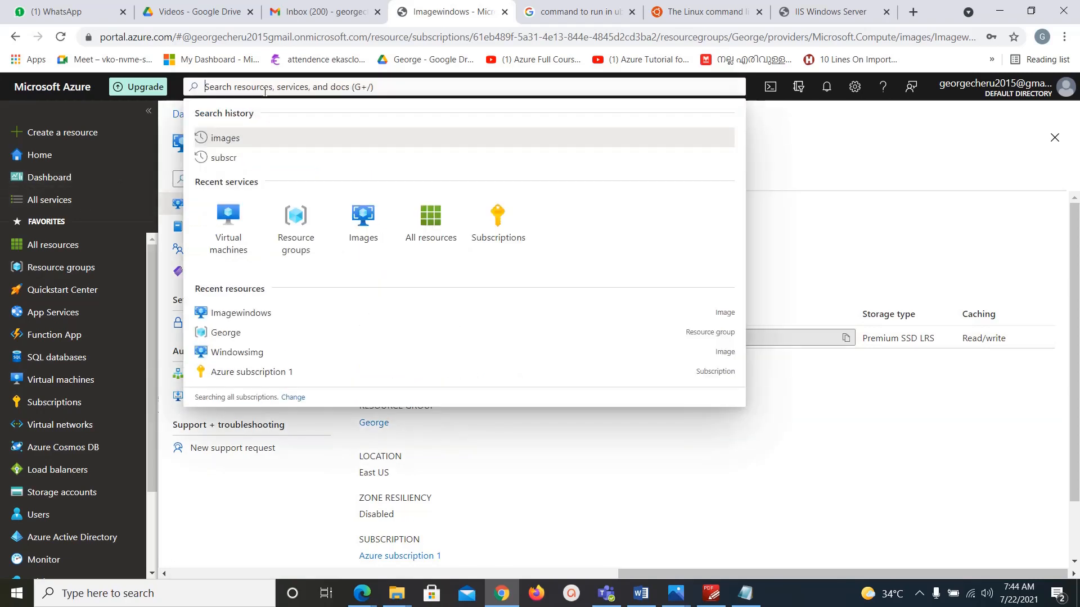
{"action": "left_click", "coordinate": [378, 234]}
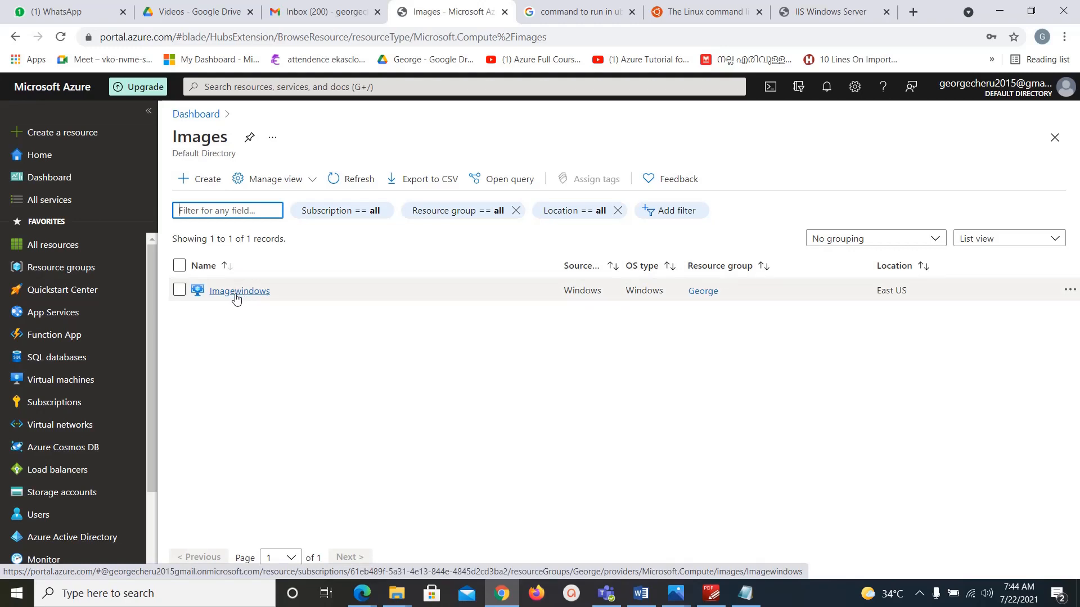
{"action": "left_click", "coordinate": [223, 88]}
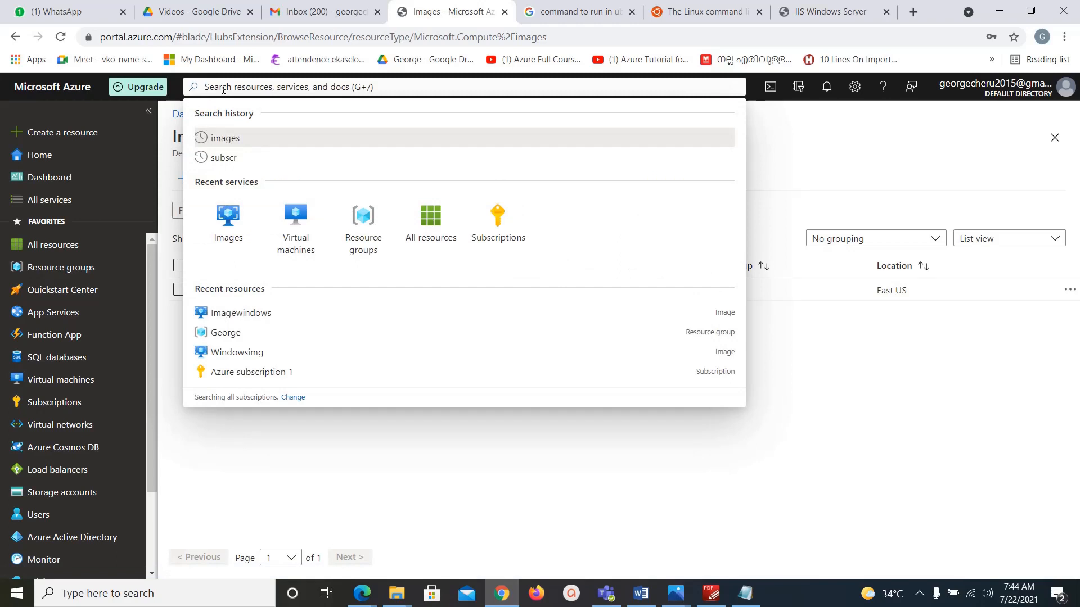
{"action": "right_click", "coordinate": [227, 221]}
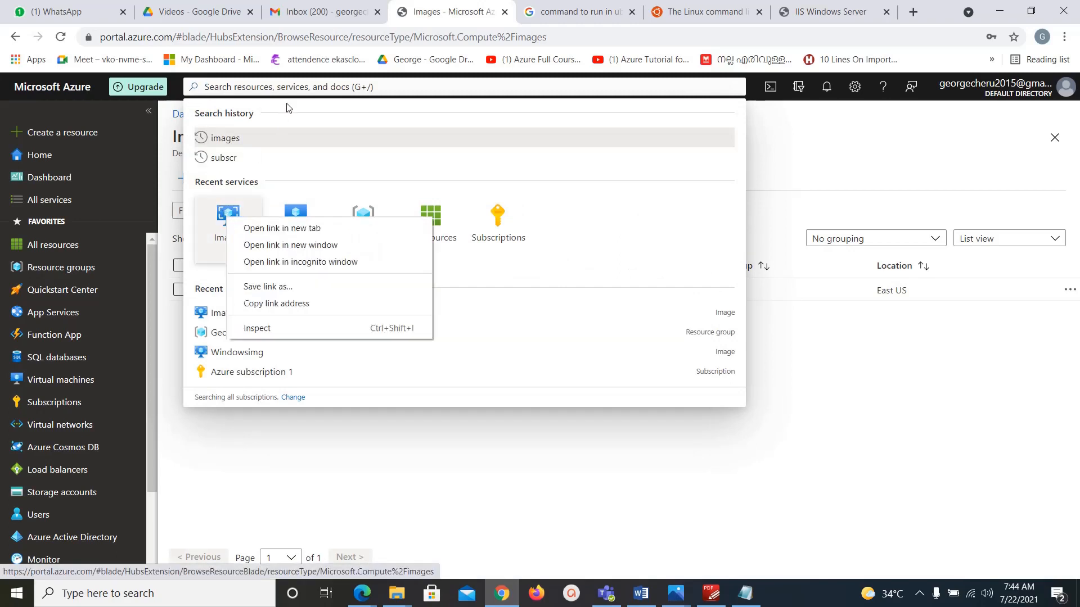
{"action": "left_click", "coordinate": [297, 89]}
{"action": "type", "text": "images"}
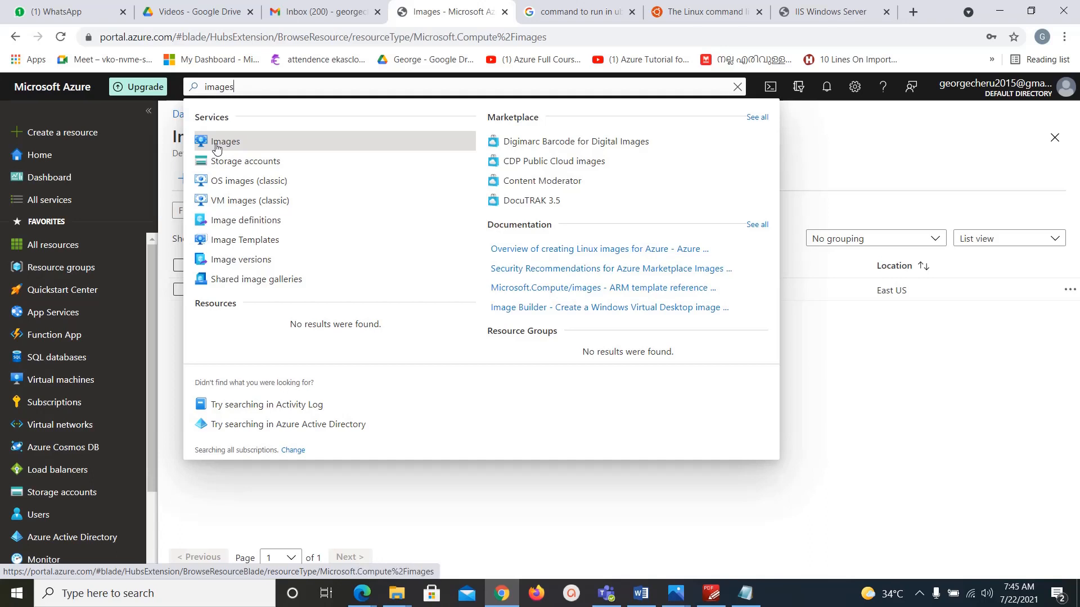
{"action": "left_click", "coordinate": [683, 506]}
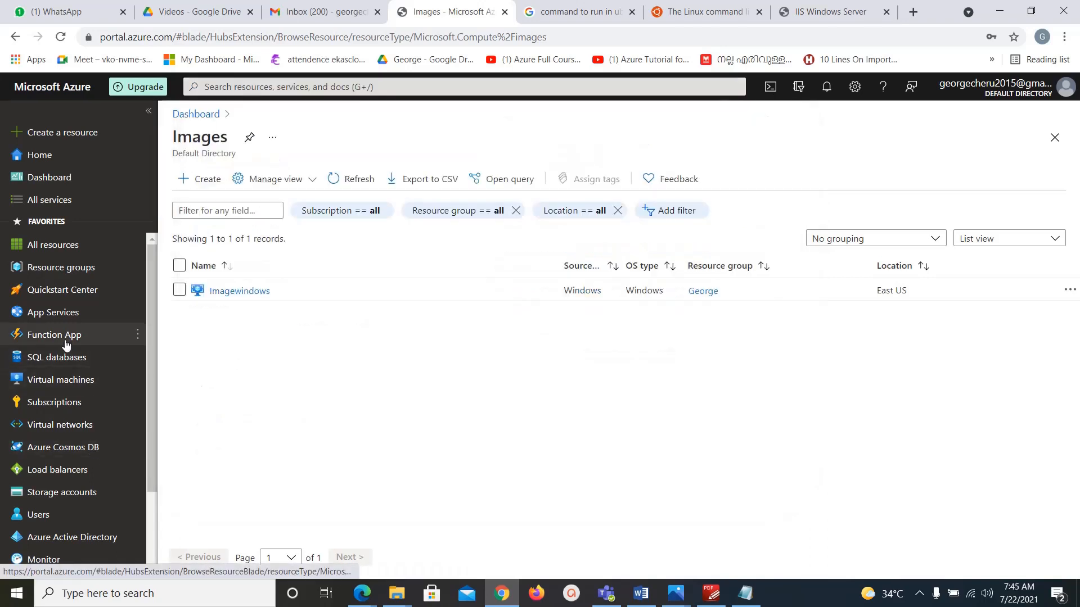
Open the list of virtual machines in the portal.
{"action": "left_click", "coordinate": [42, 387]}
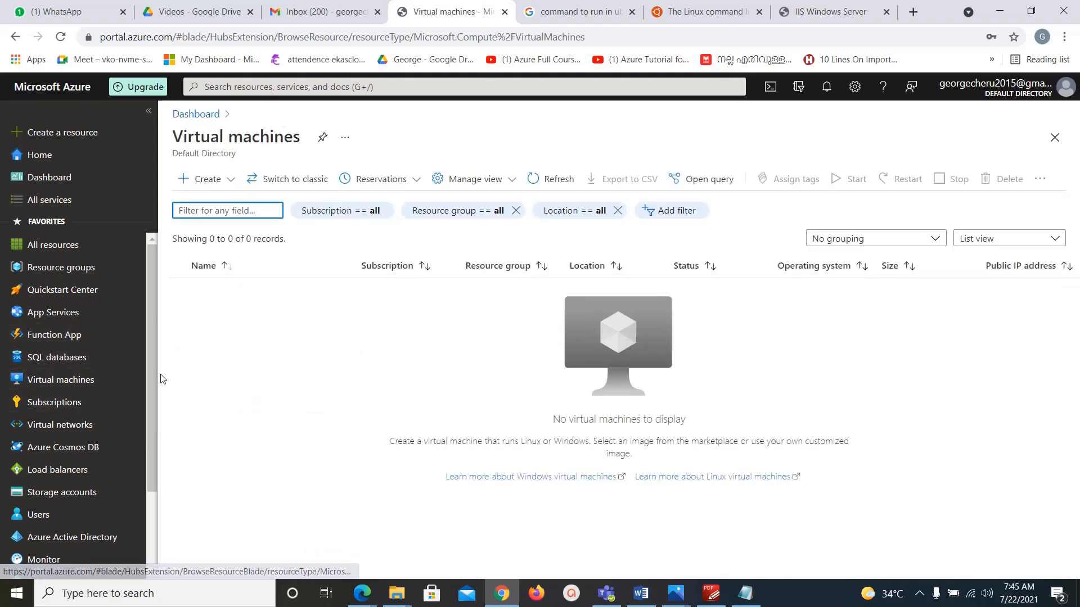
{"action": "left_click", "coordinate": [230, 181]}
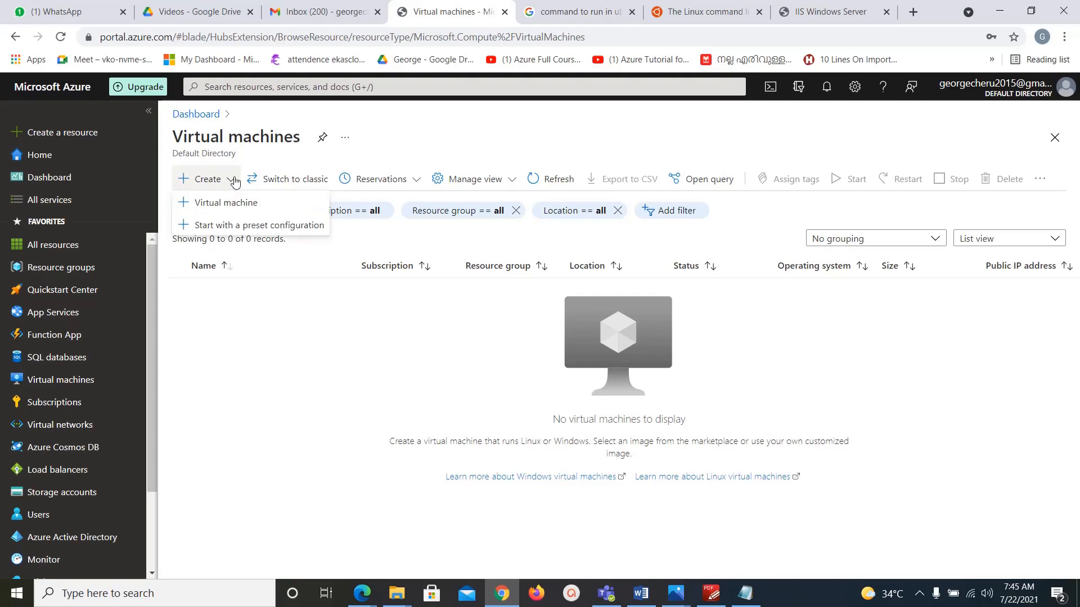
{"action": "left_click", "coordinate": [213, 201]}
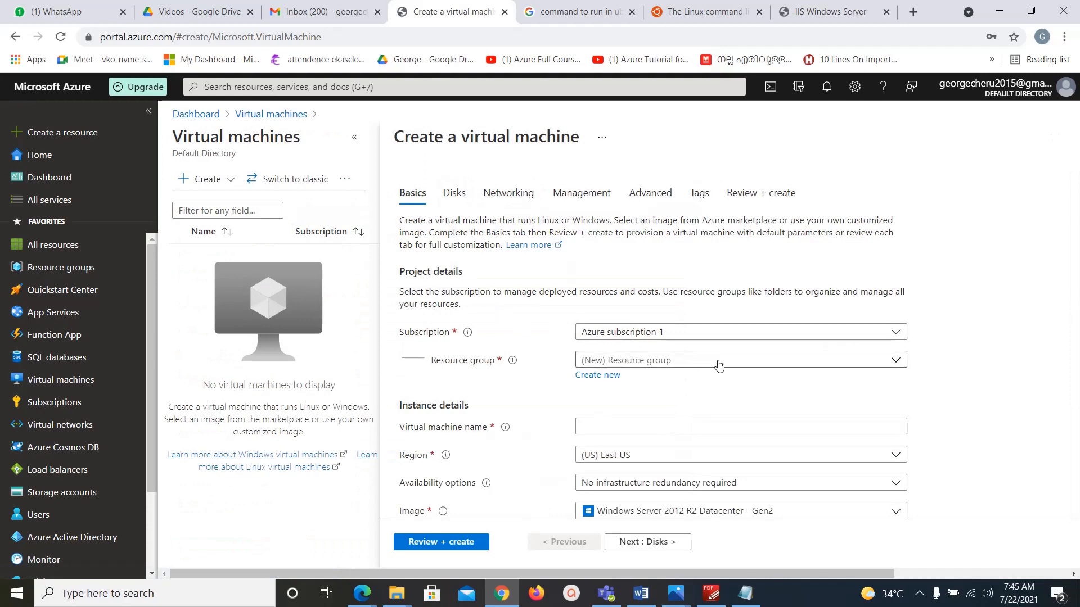
{"action": "left_click", "coordinate": [731, 362]}
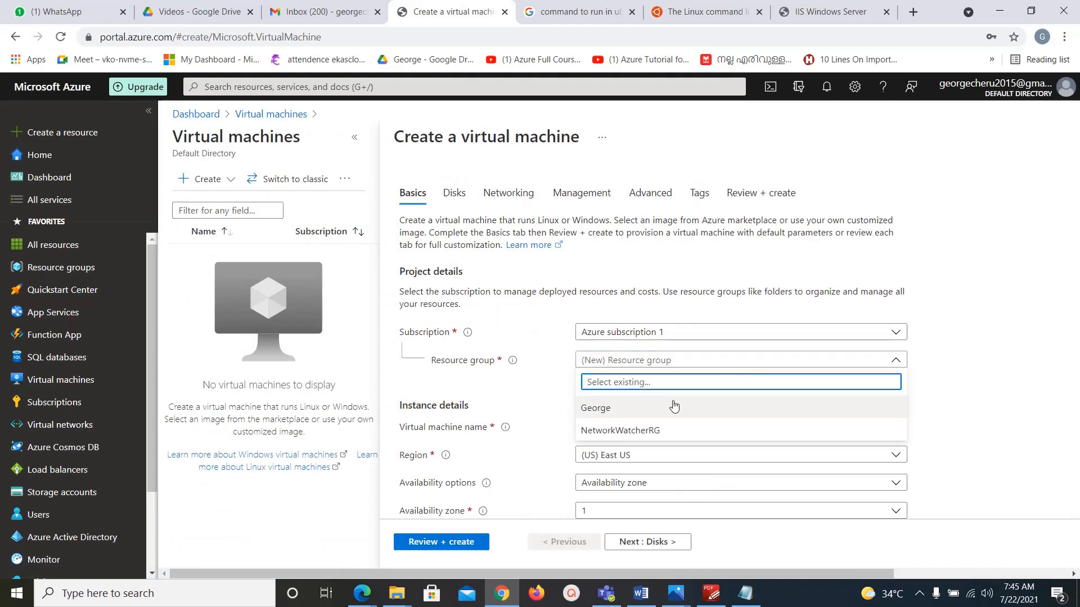
{"action": "left_click", "coordinate": [626, 407]}
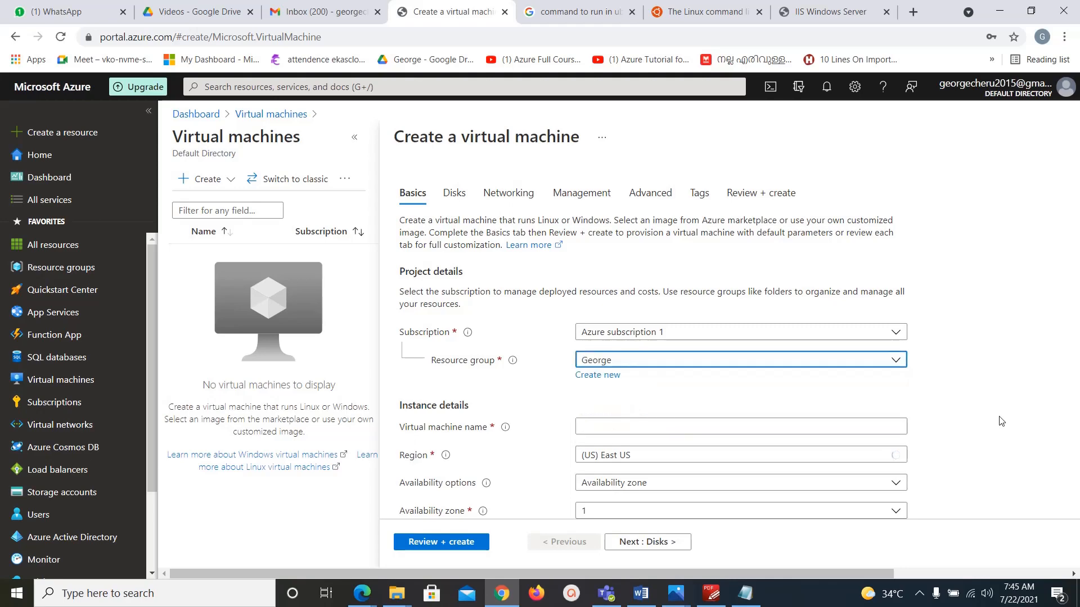
{"action": "scroll", "coordinate": [1002, 421], "scroll_direction": "down", "scroll_amount": 3}
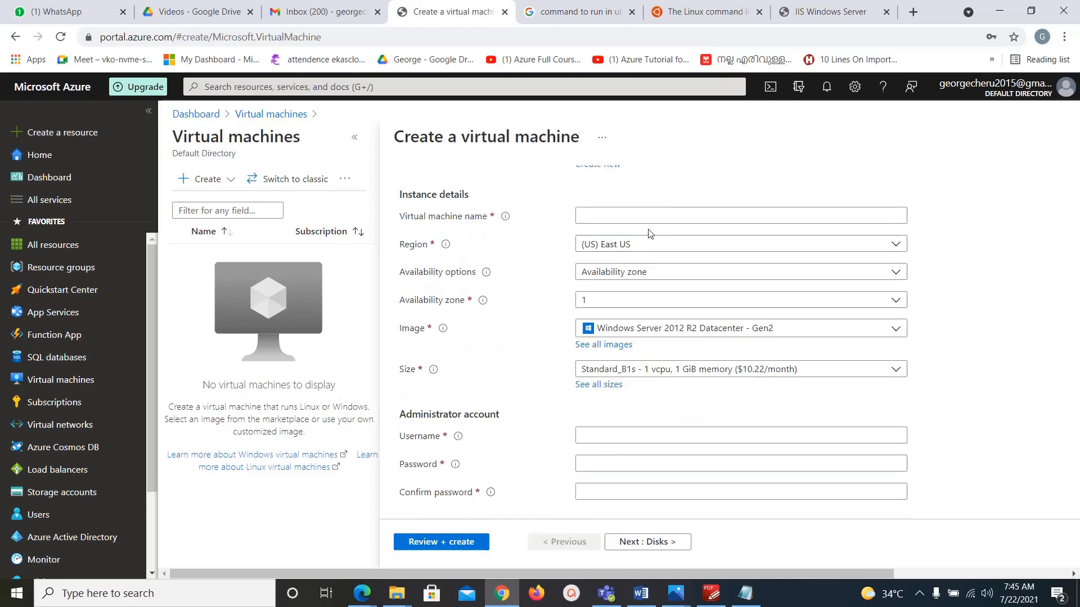
{"action": "left_click", "coordinate": [657, 218]}
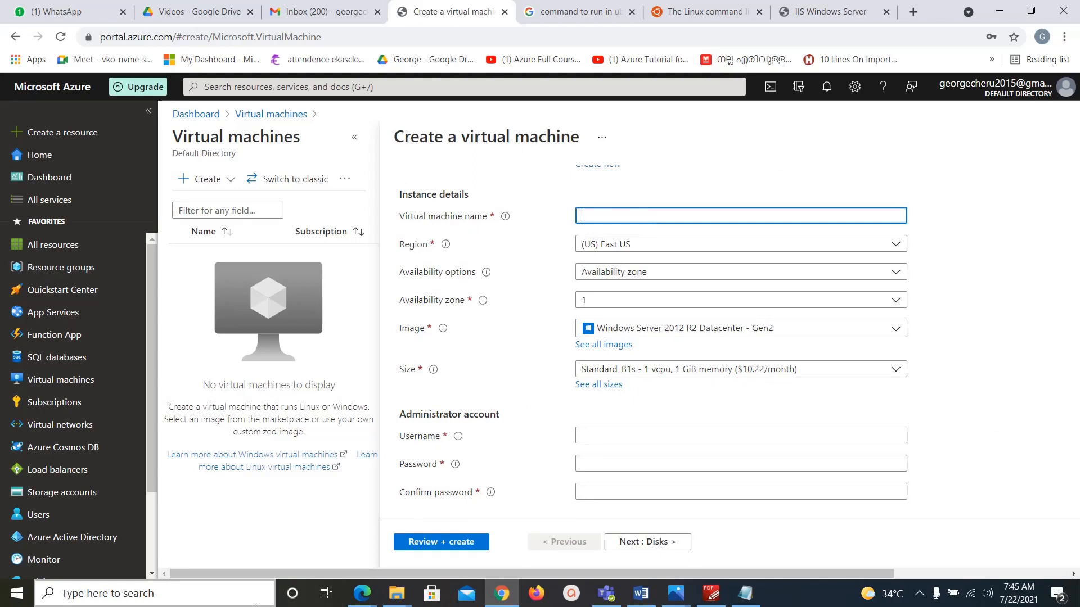
{"action": "type", "text": "Windows"}
{"action": "left_click", "coordinate": [598, 385]}
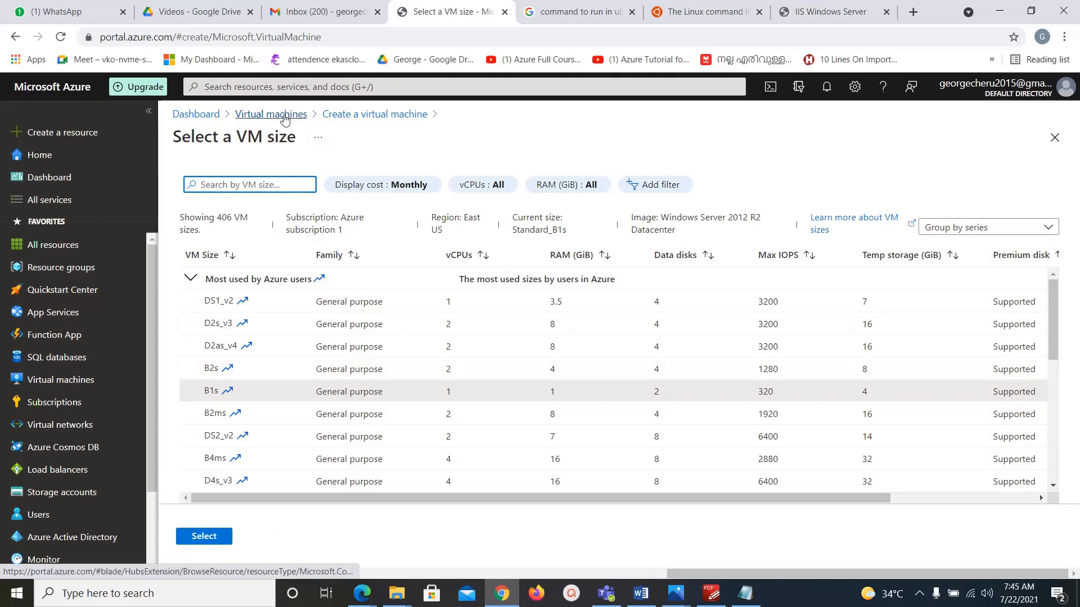
{"action": "left_click", "coordinate": [16, 39]}
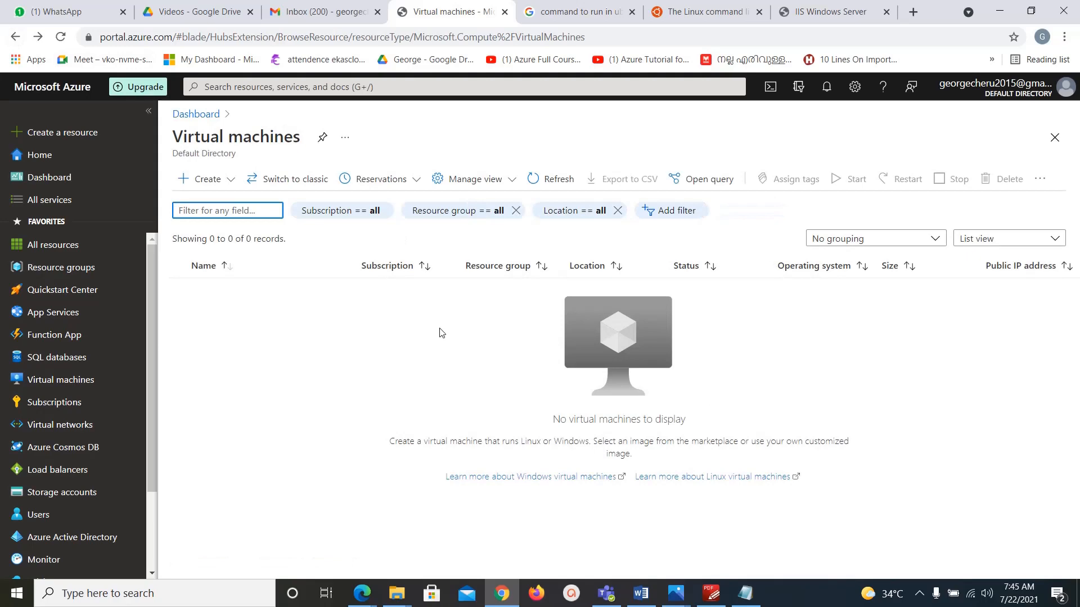
Start a new virtual machine in the captured image's resource group and select Imagewindows from My Images as its image.
{"action": "left_click", "coordinate": [228, 180]}
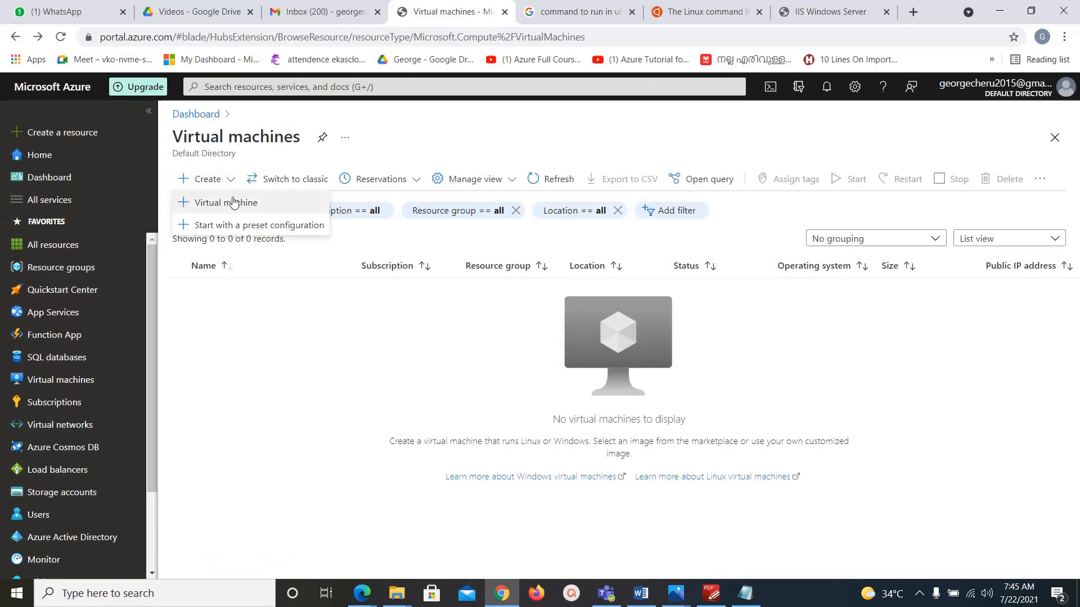
{"action": "left_click", "coordinate": [235, 203]}
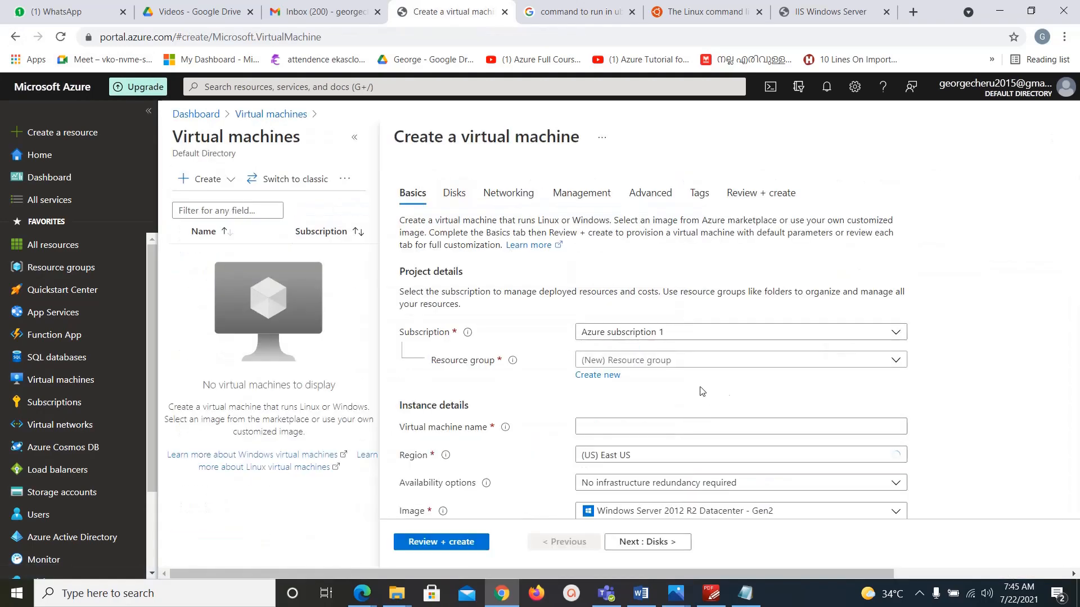
{"action": "left_click", "coordinate": [760, 361]}
{"action": "left_click", "coordinate": [619, 413]}
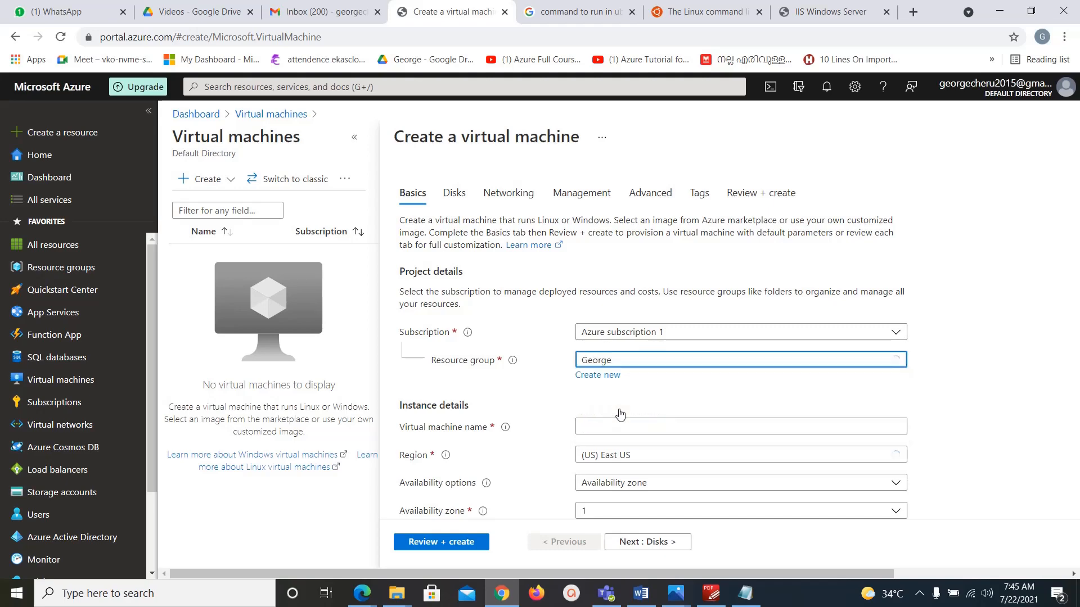
{"action": "scroll", "coordinate": [934, 423], "scroll_direction": "down", "scroll_amount": 4}
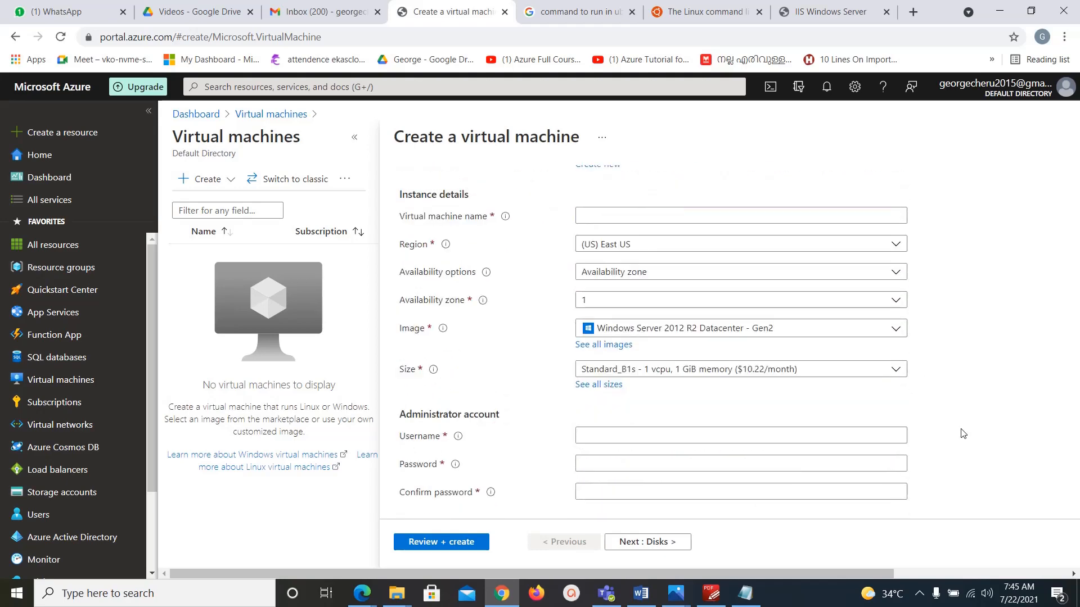
{"action": "left_click", "coordinate": [601, 346]}
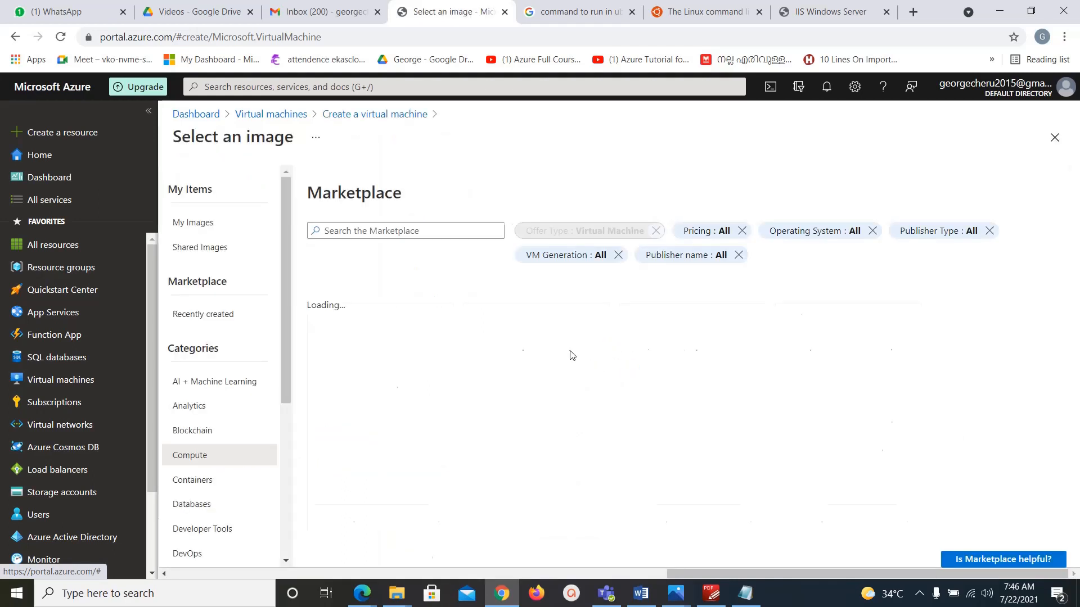
{"action": "left_click", "coordinate": [196, 227]}
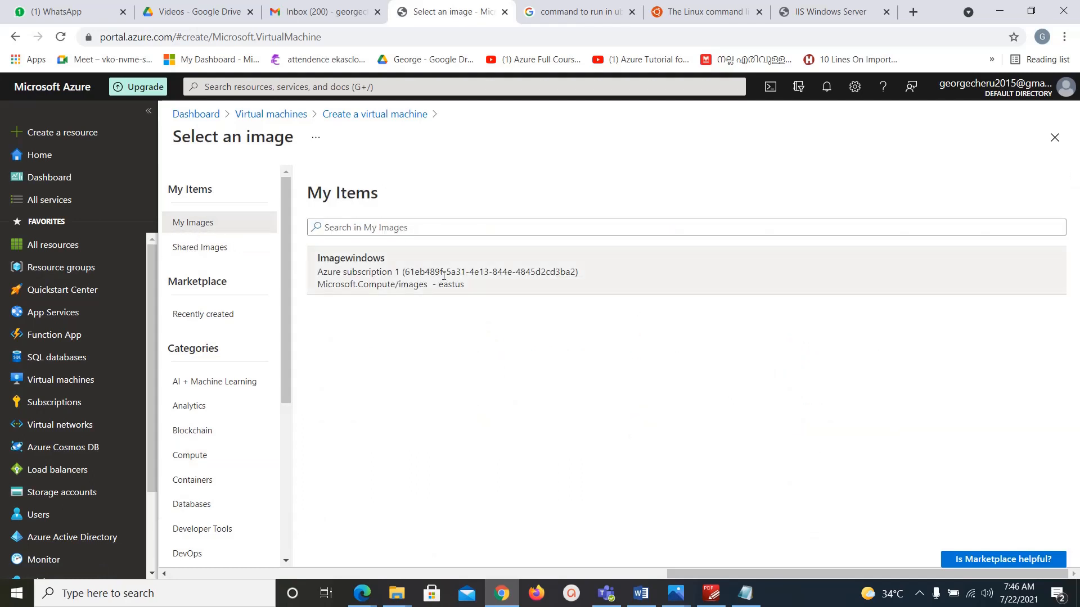
{"action": "left_click", "coordinate": [443, 275]}
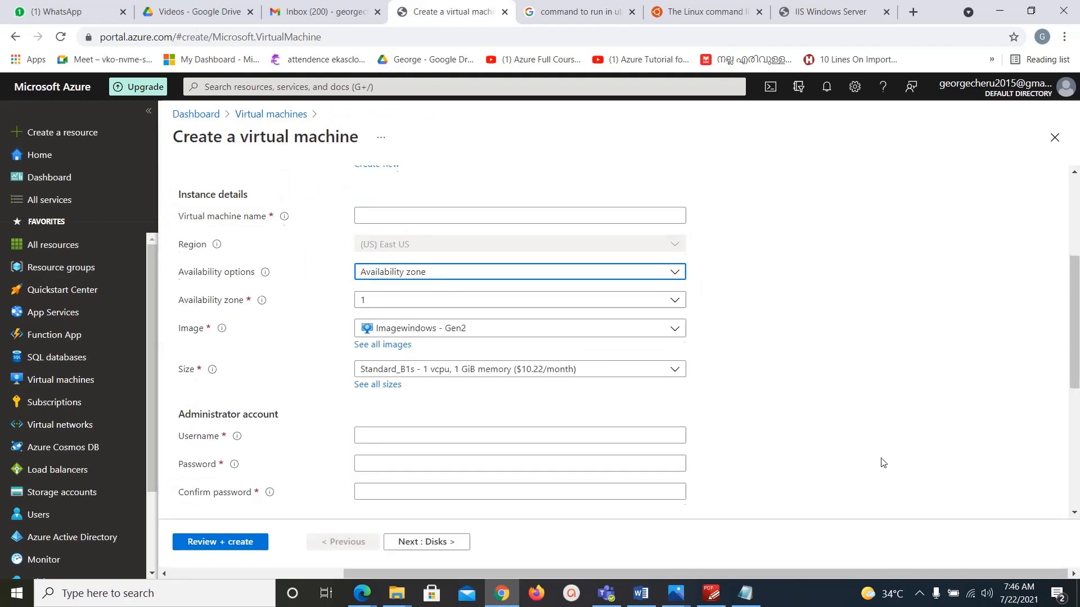
Name the virtual machine Windows and set its availability options to No infrastructure redundancy required.
{"action": "scroll", "coordinate": [883, 462], "scroll_direction": "up", "scroll_amount": 3}
{"action": "left_click", "coordinate": [416, 356]}
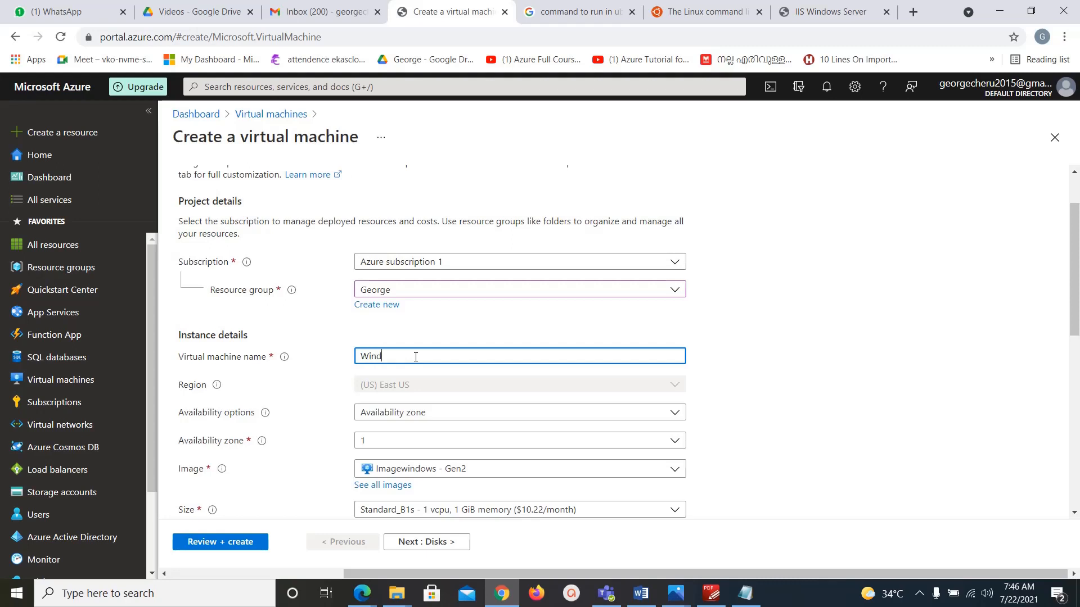
{"action": "left_click", "coordinate": [477, 419]}
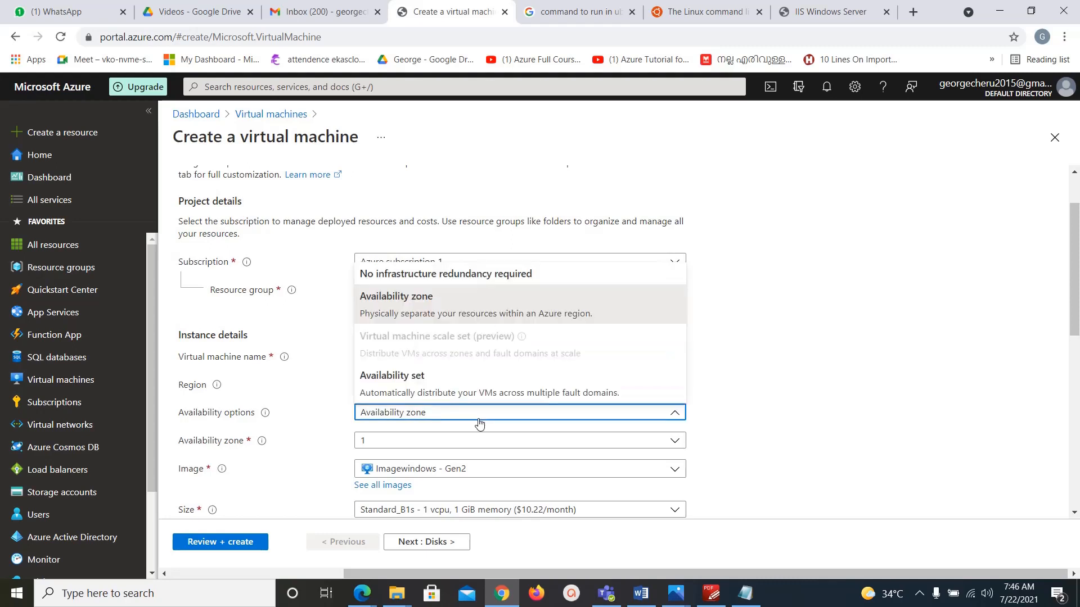
{"action": "left_click", "coordinate": [444, 277]}
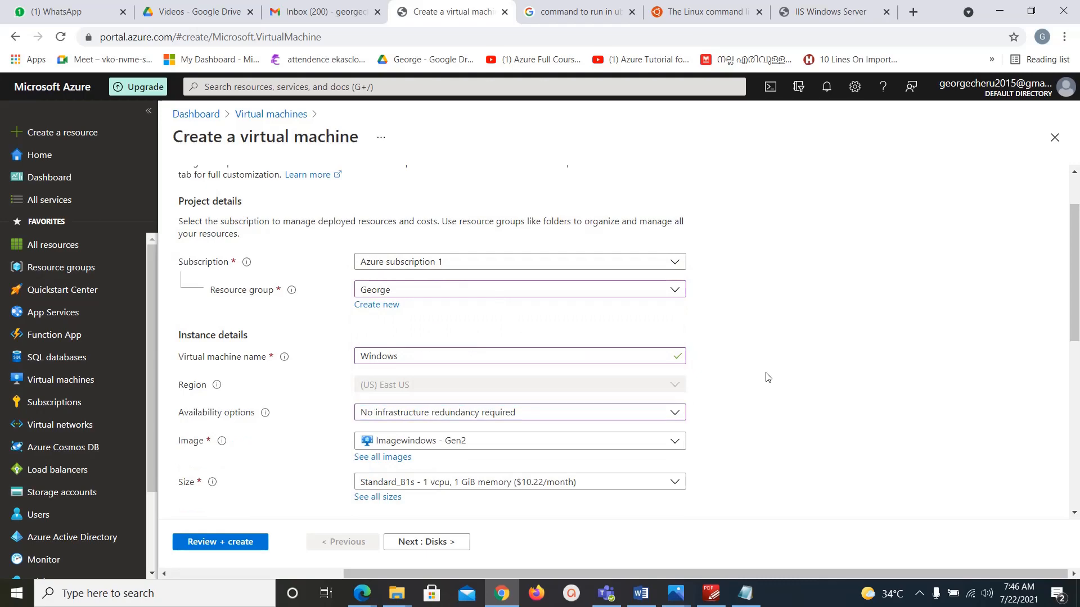
{"action": "scroll", "coordinate": [776, 408], "scroll_direction": "down", "scroll_amount": 3}
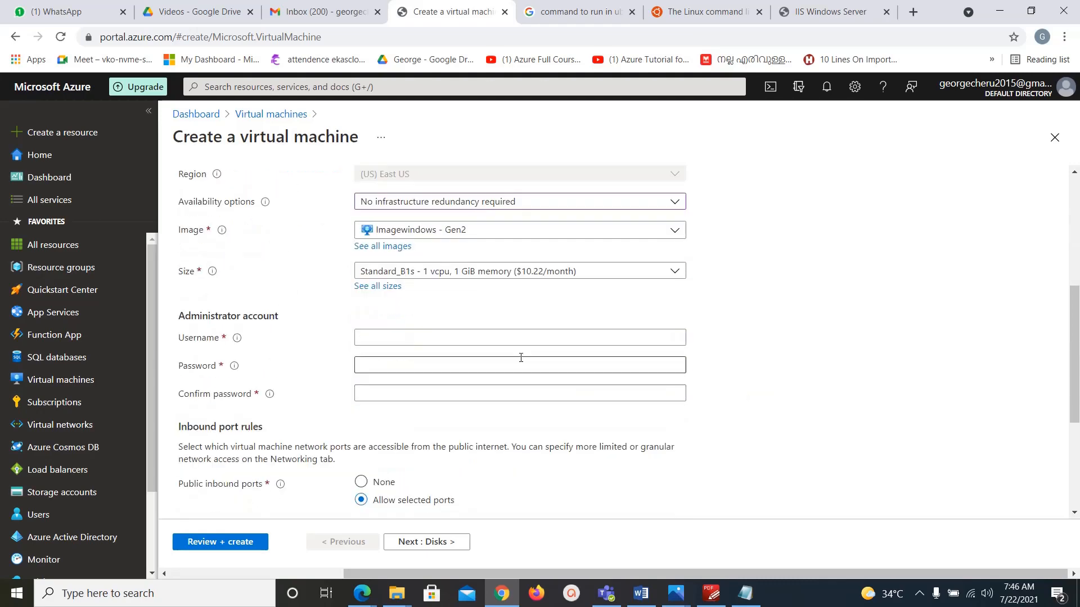
{"action": "scroll", "coordinate": [718, 393], "scroll_direction": "up", "scroll_amount": 1}
{"action": "scroll", "coordinate": [718, 393], "scroll_direction": "up", "scroll_amount": 1}
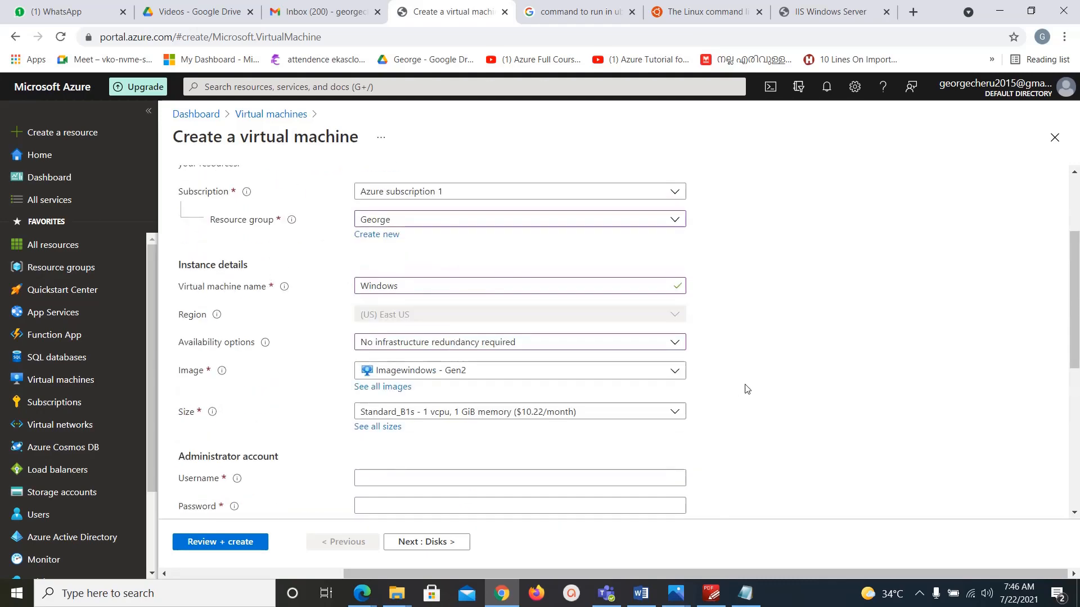
{"action": "scroll", "coordinate": [833, 444], "scroll_direction": "down", "scroll_amount": 2}
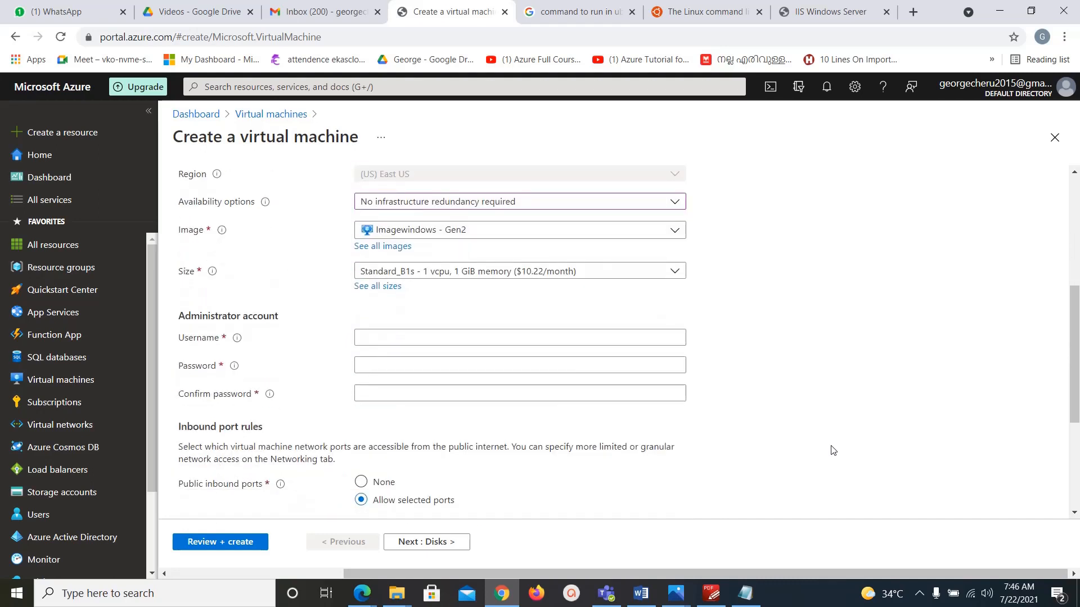
Fill in the administrator account's username and password, and repeat the password in the confirmation field.
{"action": "left_click", "coordinate": [422, 338]}
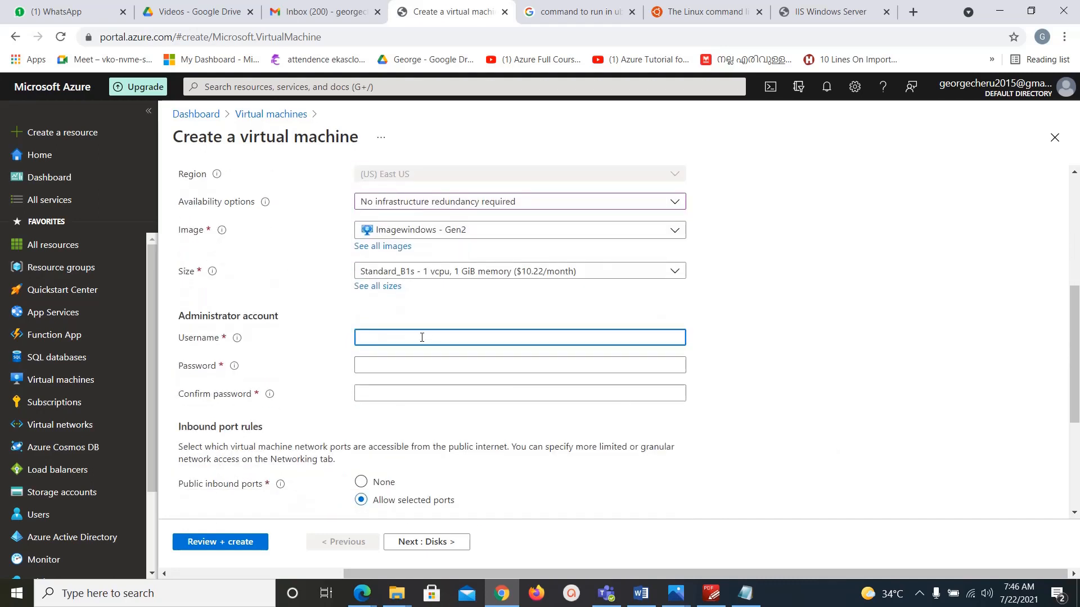
{"action": "left_click", "coordinate": [422, 366]}
{"action": "type", "text": "P"}
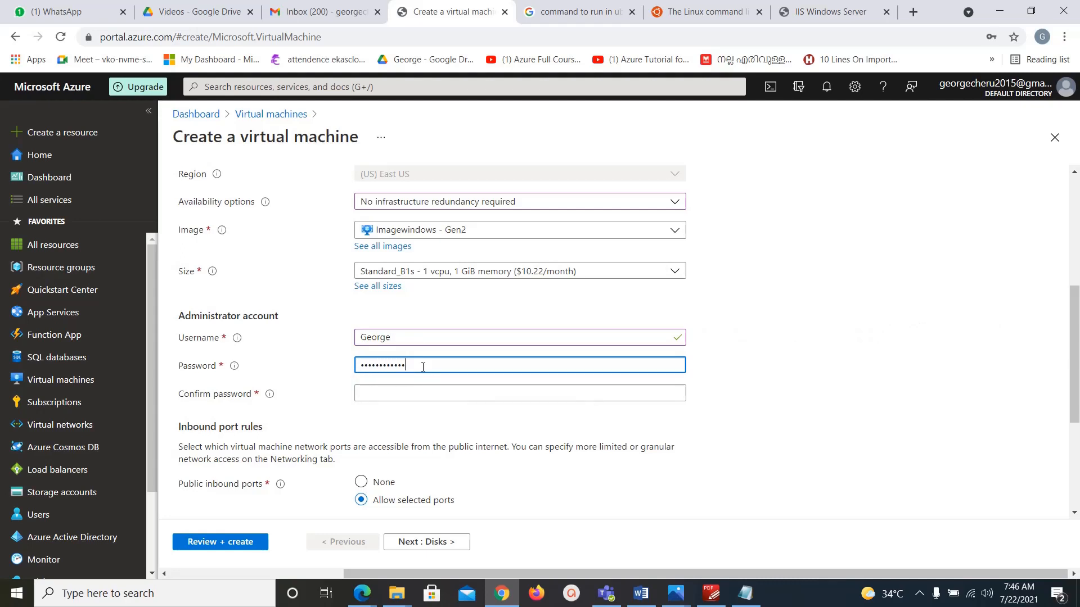
{"action": "left_click", "coordinate": [412, 392]}
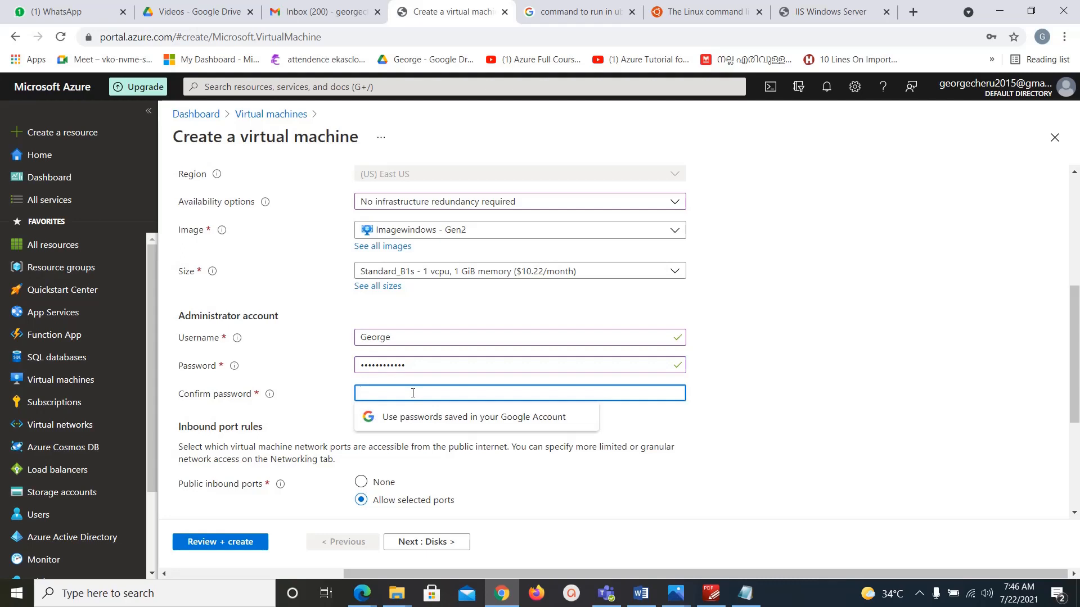
{"action": "type", "text": "P"}
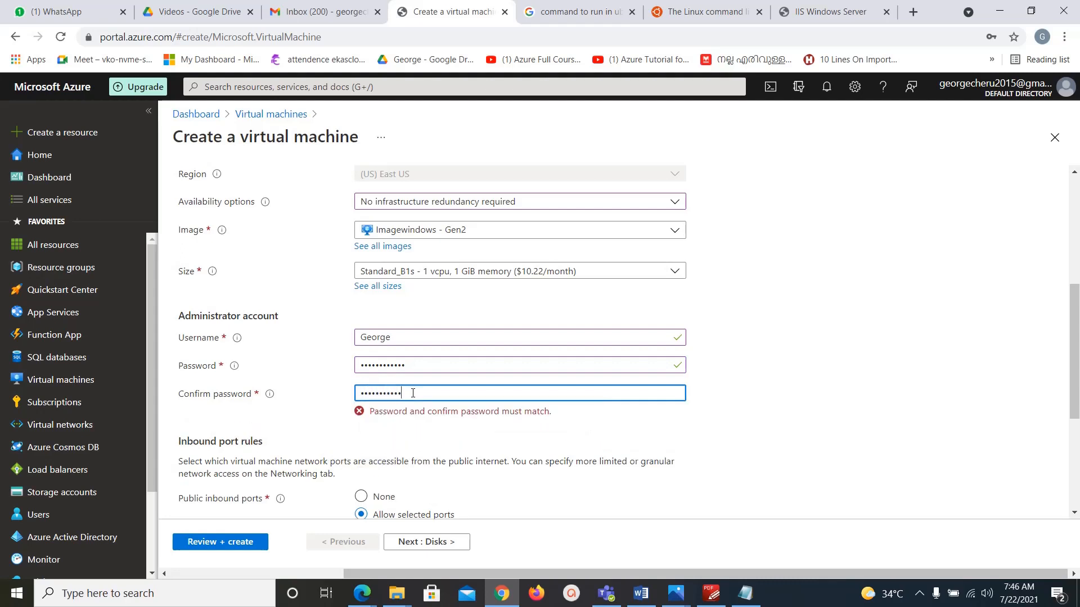
Add HTTP (80) to the allowed public inbound ports alongside RDP (3389).
{"action": "scroll", "coordinate": [482, 387], "scroll_direction": "down", "scroll_amount": 2}
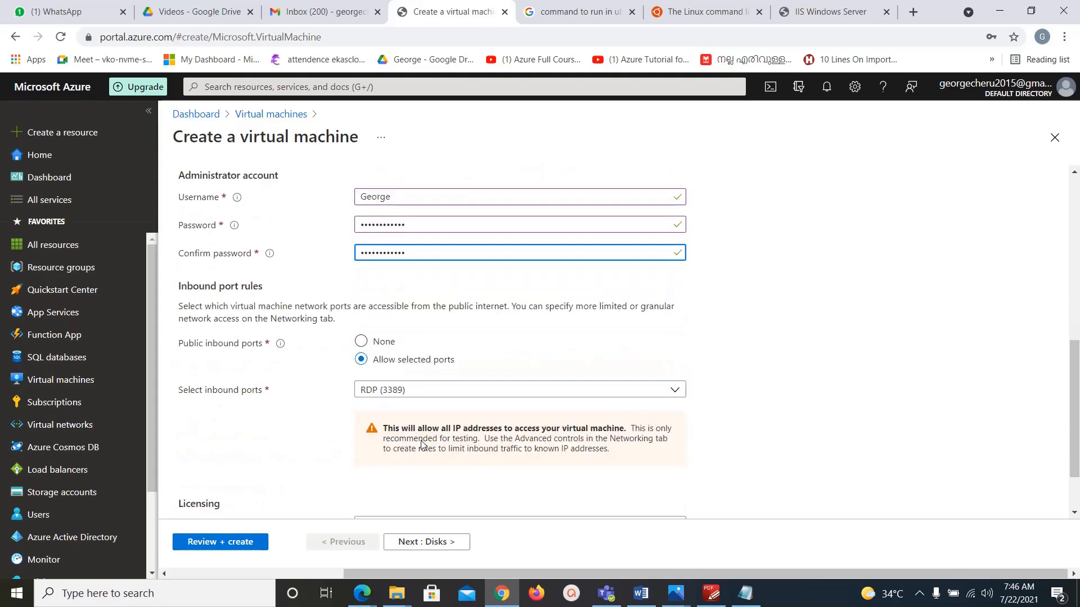
{"action": "left_click", "coordinate": [482, 388]}
{"action": "left_click", "coordinate": [368, 302]}
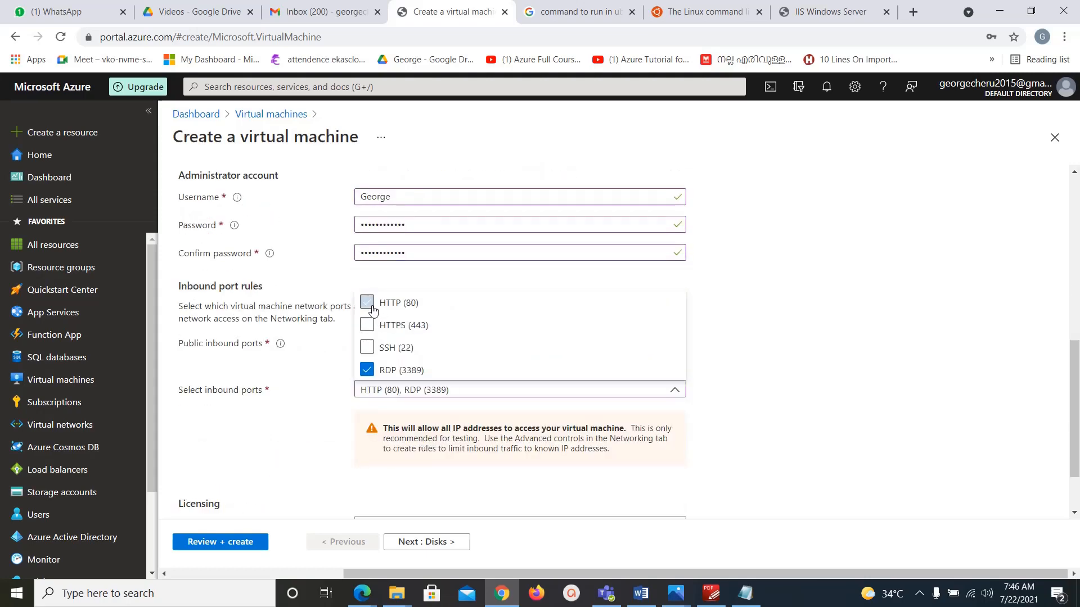
{"action": "left_click", "coordinate": [769, 377]}
Set the license type to Windows server, opt to use an existing Windows Server license, and confirm eligibility for Azure Hybrid Benefit.
{"action": "scroll", "coordinate": [809, 410], "scroll_direction": "down", "scroll_amount": 1}
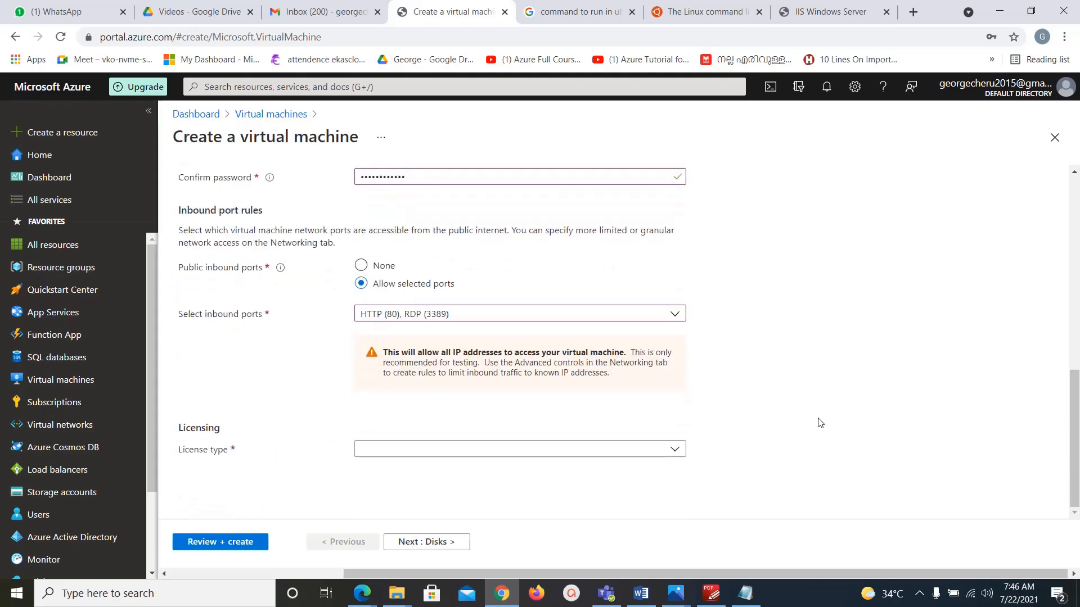
{"action": "left_click", "coordinate": [676, 450]}
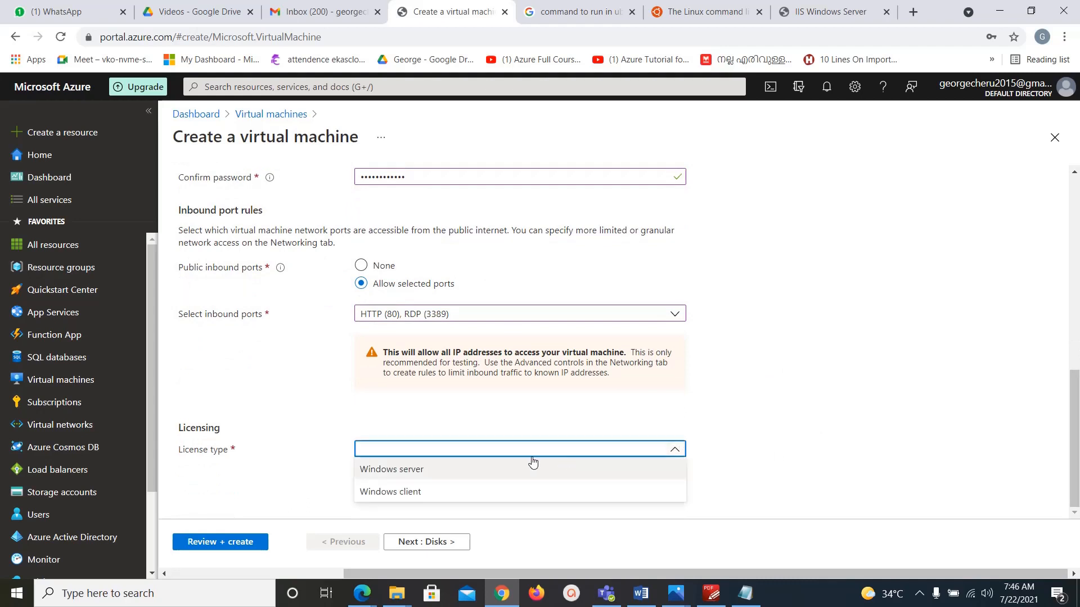
{"action": "left_click", "coordinate": [384, 470]}
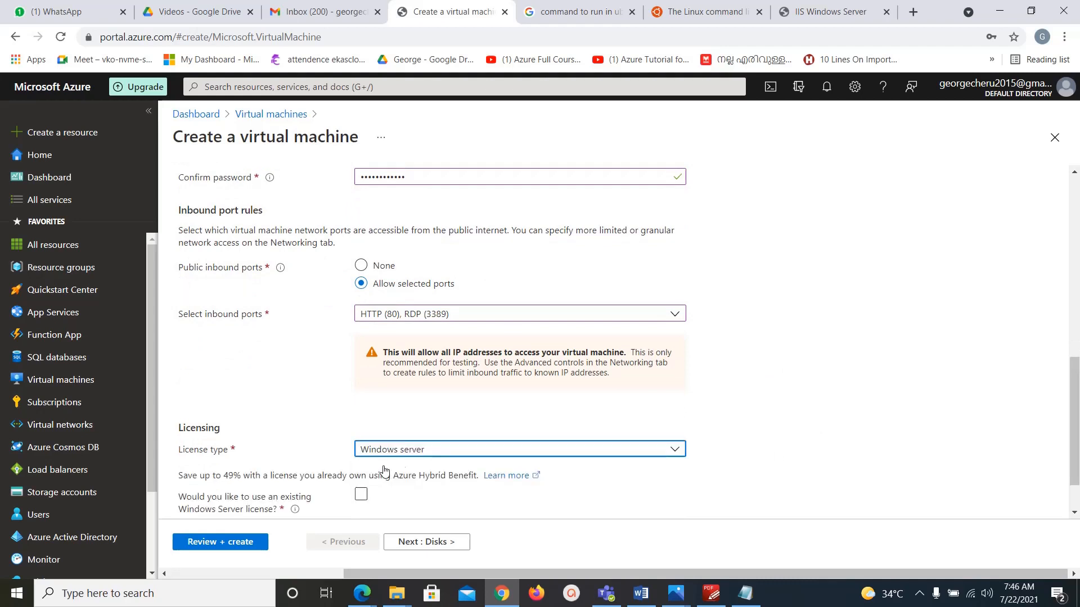
{"action": "left_click", "coordinate": [793, 445]}
{"action": "scroll", "coordinate": [795, 444], "scroll_direction": "down", "scroll_amount": 1}
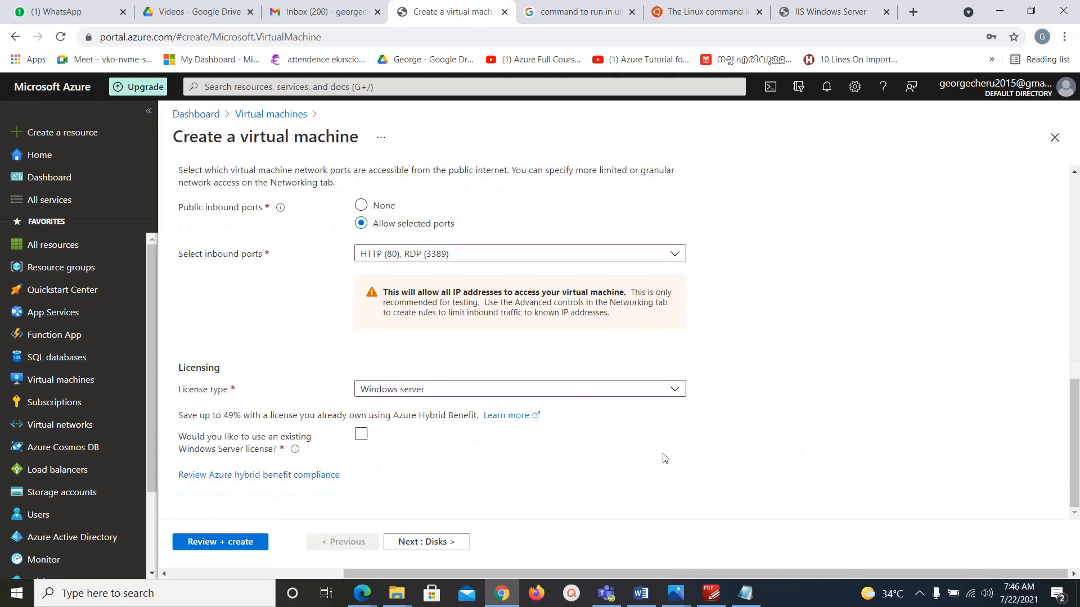
{"action": "left_click", "coordinate": [360, 435]}
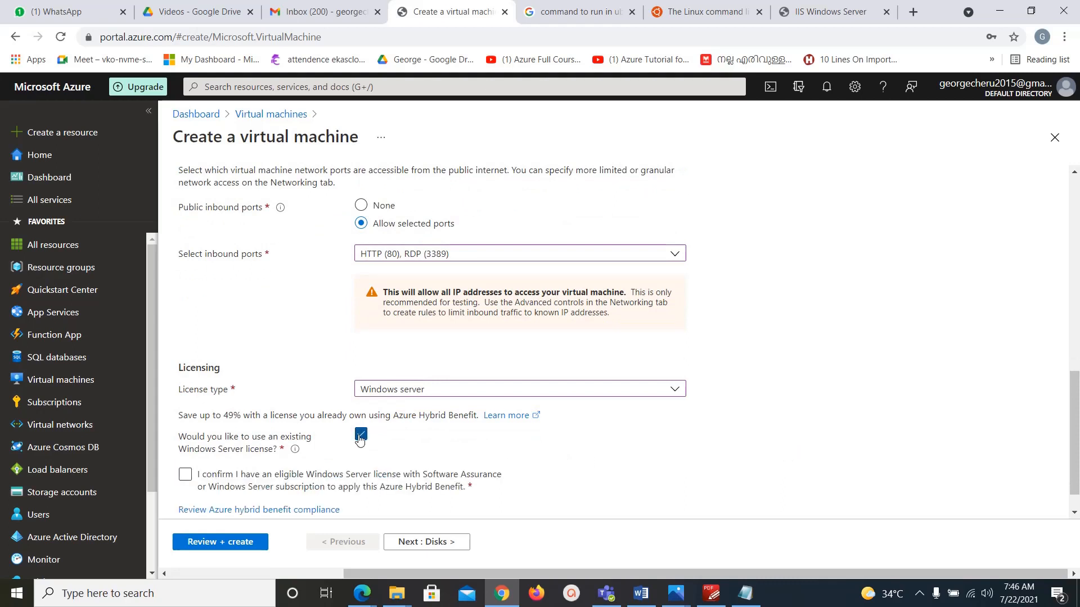
{"action": "left_click", "coordinate": [184, 476]}
{"action": "scroll", "coordinate": [883, 390], "scroll_direction": "down", "scroll_amount": 1}
Review the virtual machine's settings, validate the configuration, and create the virtual machine.
{"action": "scroll", "coordinate": [884, 394], "scroll_direction": "up", "scroll_amount": 8}
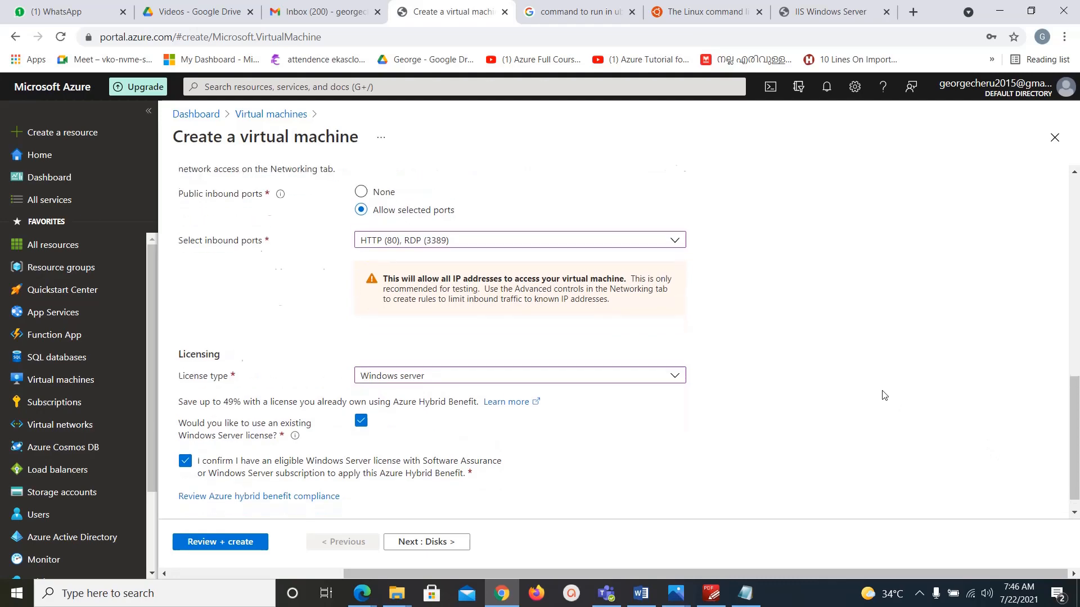
{"action": "scroll", "coordinate": [885, 395], "scroll_direction": "up", "scroll_amount": 3}
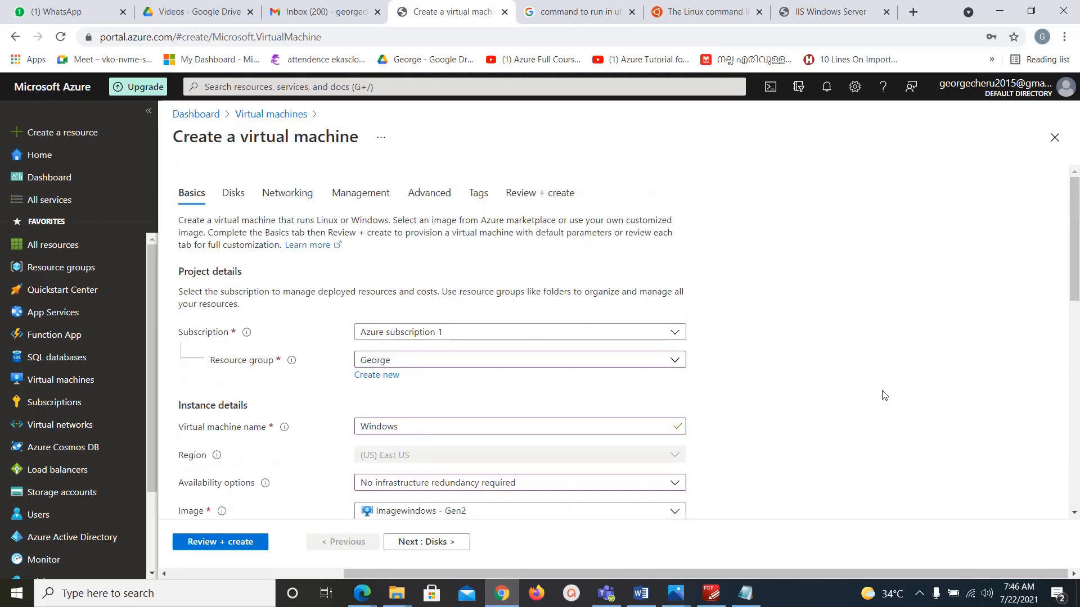
{"action": "scroll", "coordinate": [884, 396], "scroll_direction": "down", "scroll_amount": 3}
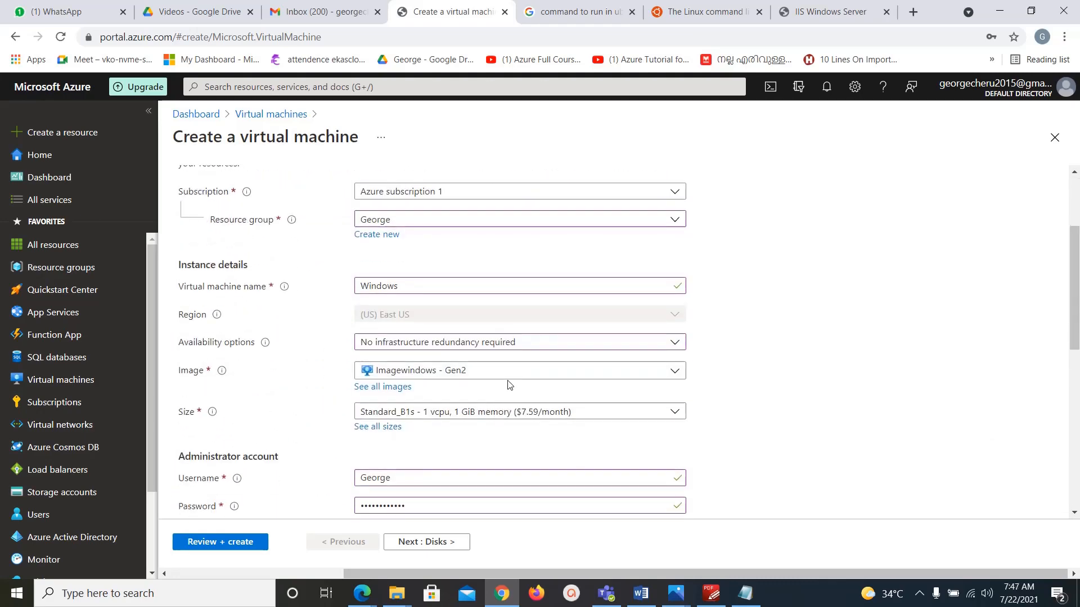
{"action": "scroll", "coordinate": [845, 421], "scroll_direction": "down", "scroll_amount": 7}
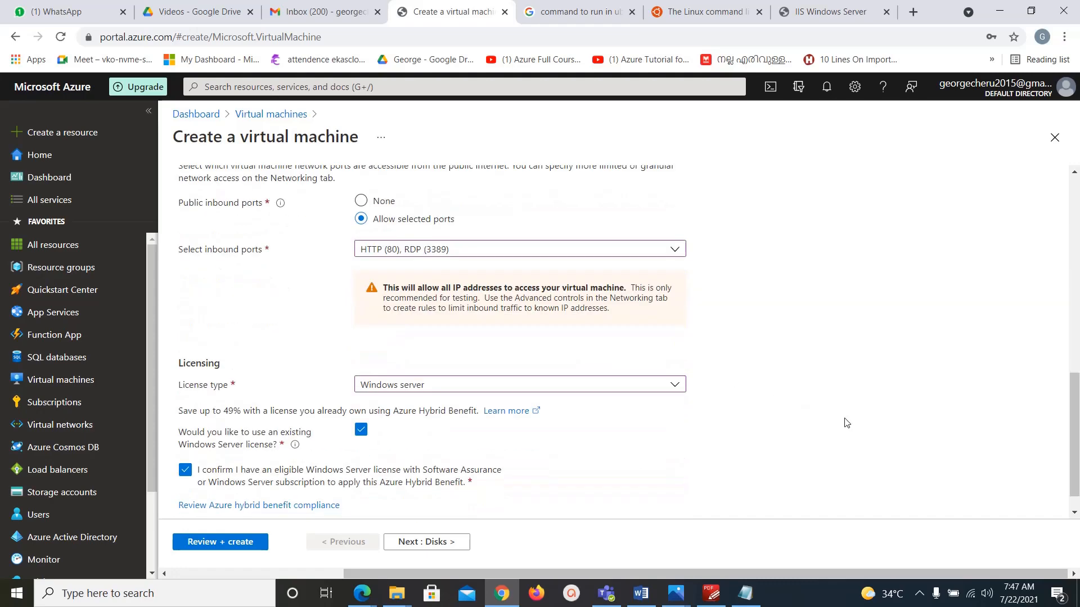
{"action": "left_click", "coordinate": [227, 542]}
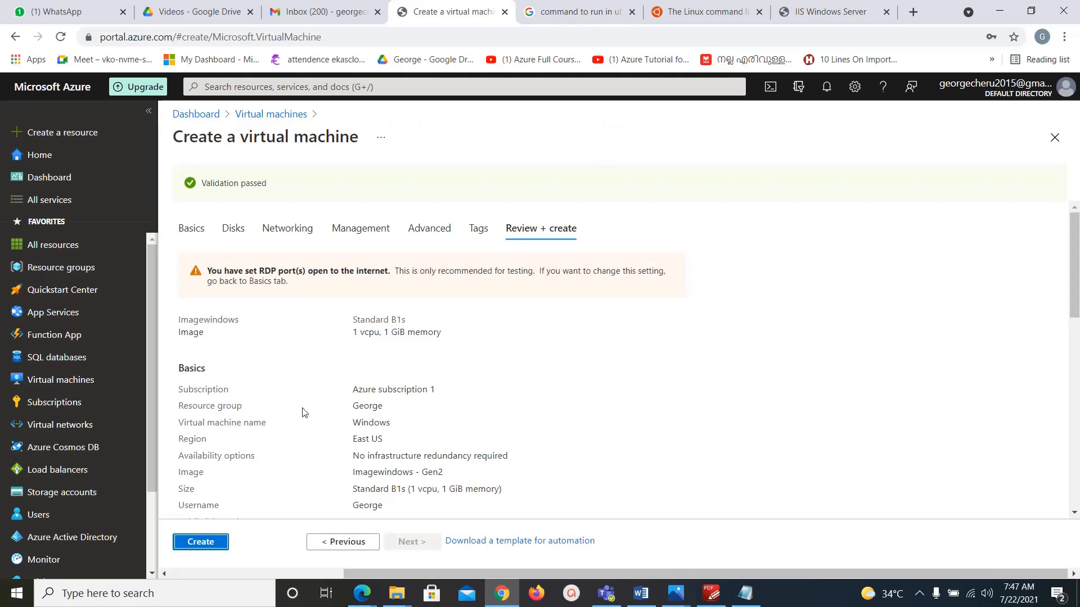
{"action": "scroll", "coordinate": [302, 412], "scroll_direction": "down", "scroll_amount": 3}
{"action": "left_click", "coordinate": [201, 541]}
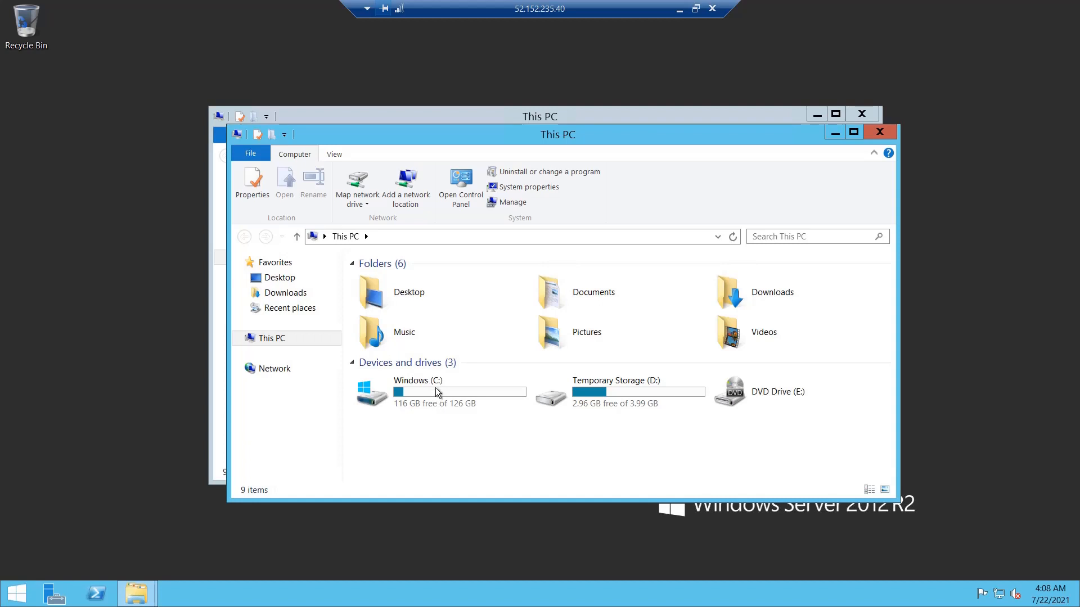
In the remote desktop session, browse to C:\Windows\System32\Sysprep and launch the sysprep application.
{"action": "double_click", "coordinate": [437, 392]}
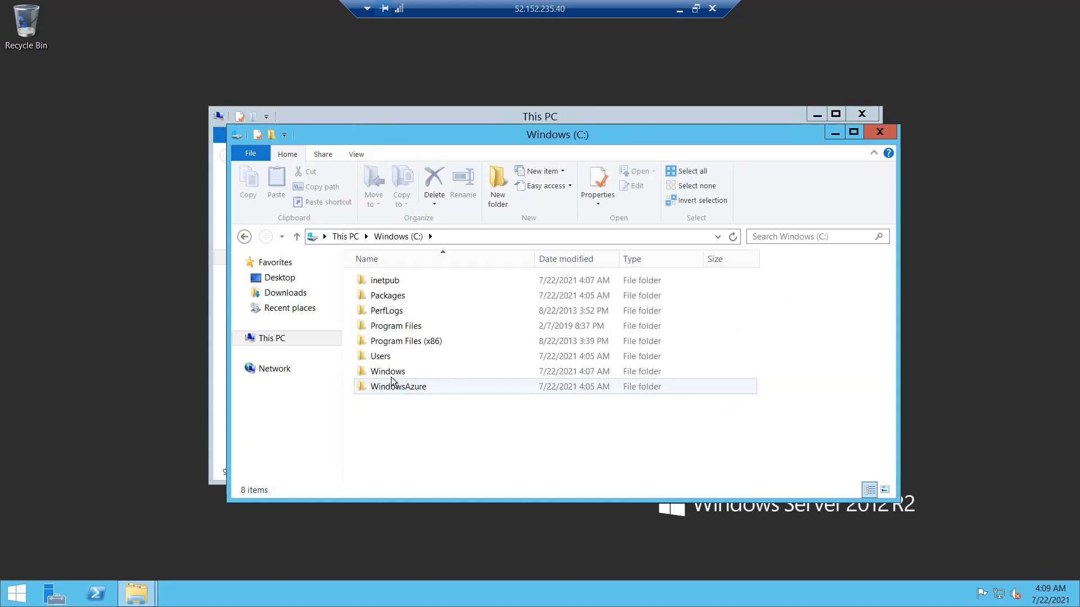
{"action": "double_click", "coordinate": [388, 373]}
{"action": "left_click", "coordinate": [389, 390]}
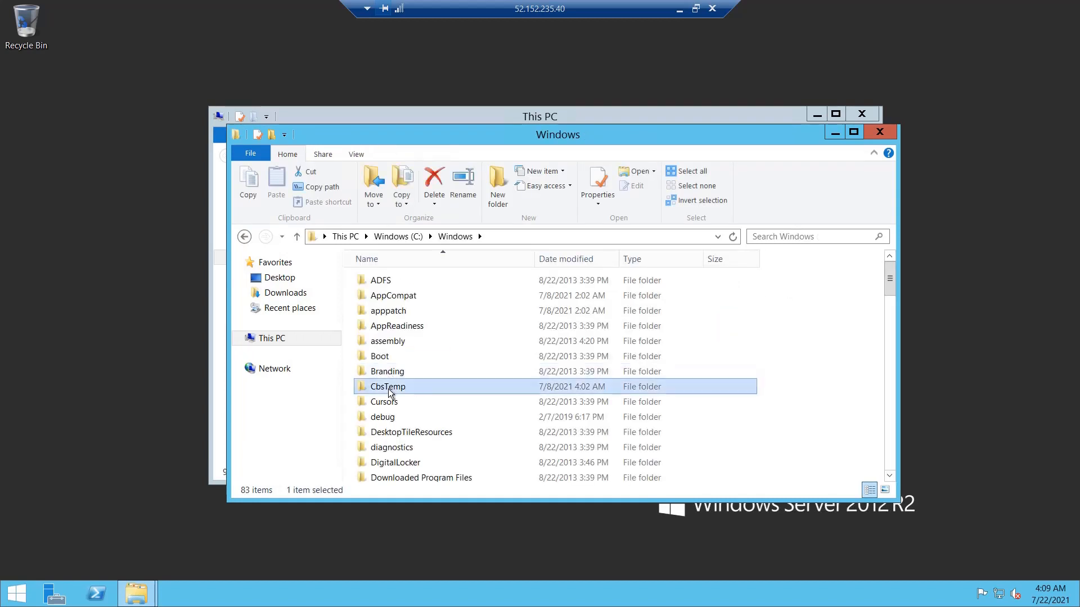
{"action": "scroll", "coordinate": [389, 392], "scroll_direction": "down", "scroll_amount": 13}
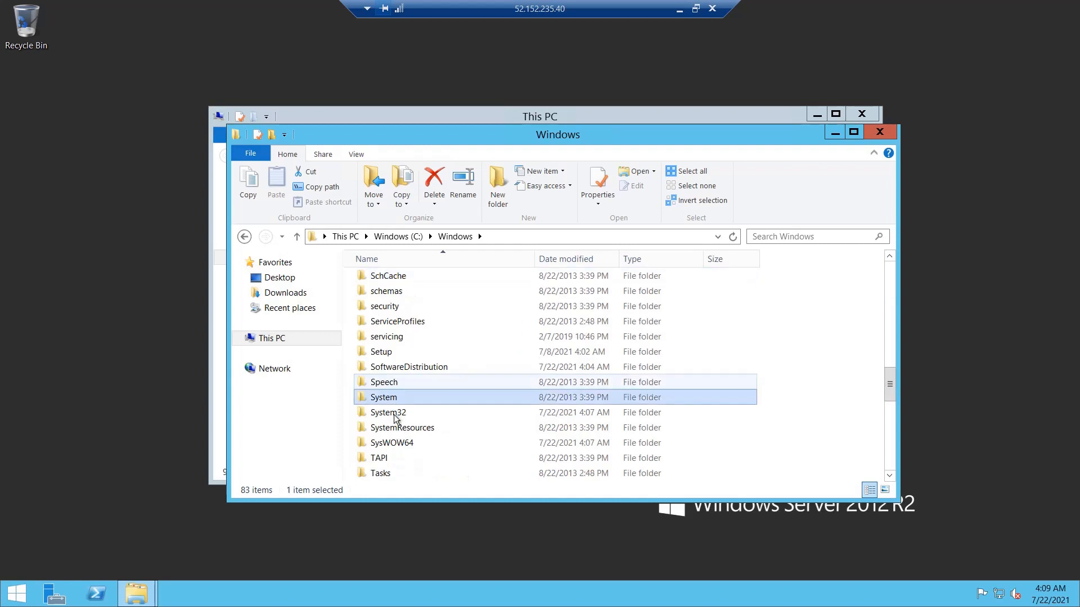
{"action": "left_click", "coordinate": [394, 414]}
{"action": "double_click", "coordinate": [395, 415]}
{"action": "left_click", "coordinate": [406, 331]}
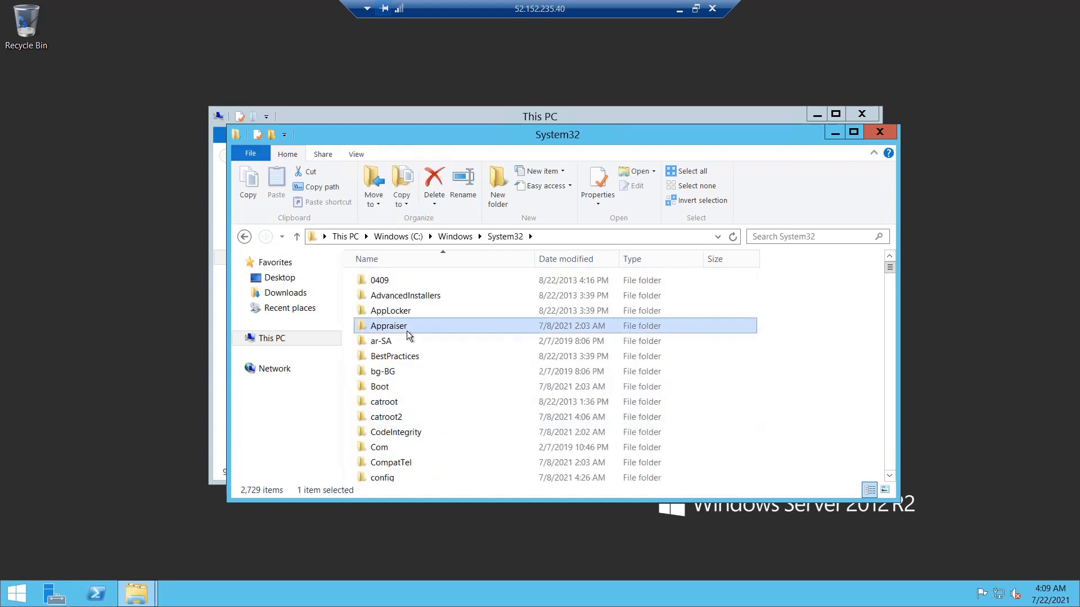
{"action": "type", "text": "sys"}
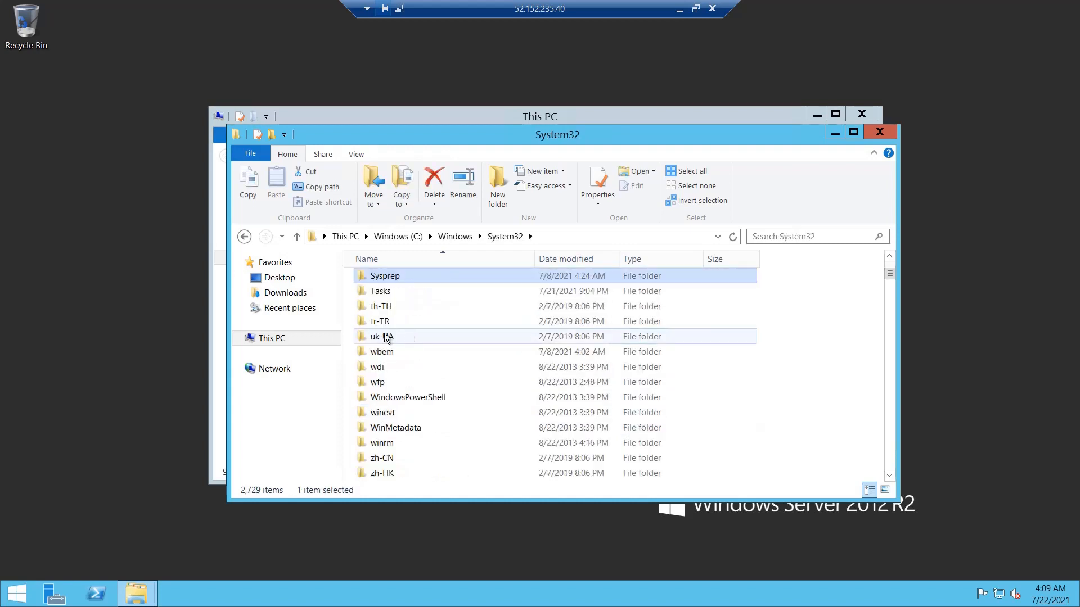
{"action": "double_click", "coordinate": [378, 275]}
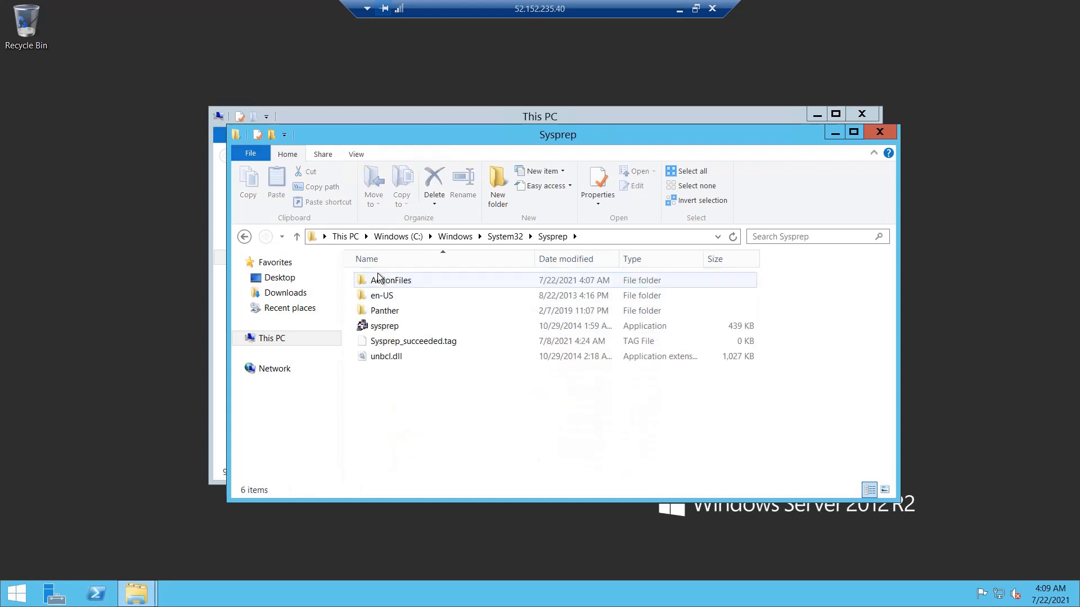
{"action": "double_click", "coordinate": [393, 328]}
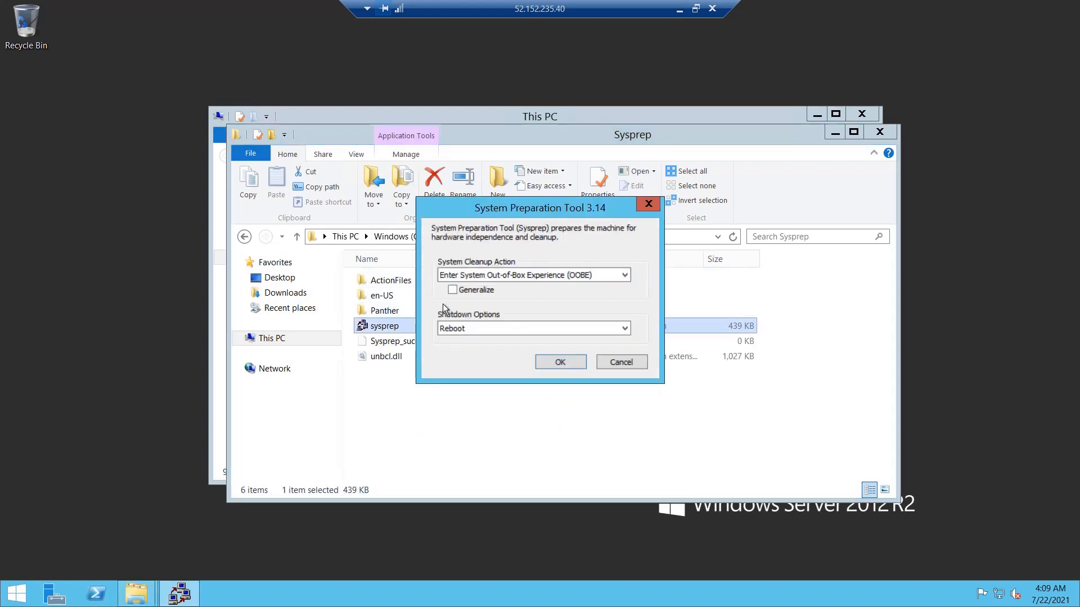
Run Sysprep with Enter System Out-of-Box Experience (OOBE), Generalize enabled, and Shutdown as the shutdown option.
{"action": "left_click", "coordinate": [626, 275]}
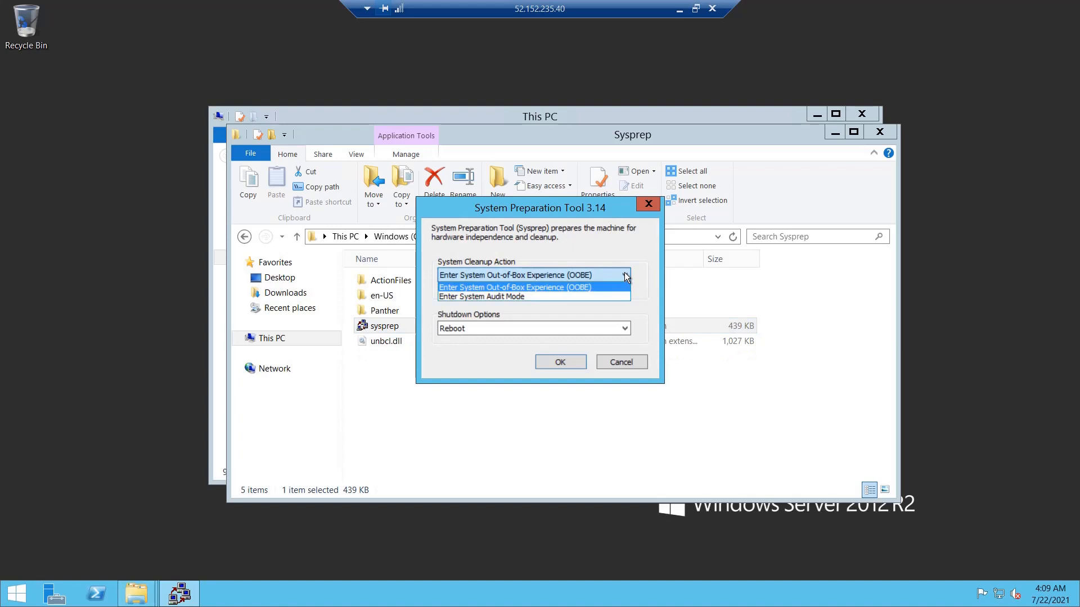
{"action": "left_click", "coordinate": [626, 272]}
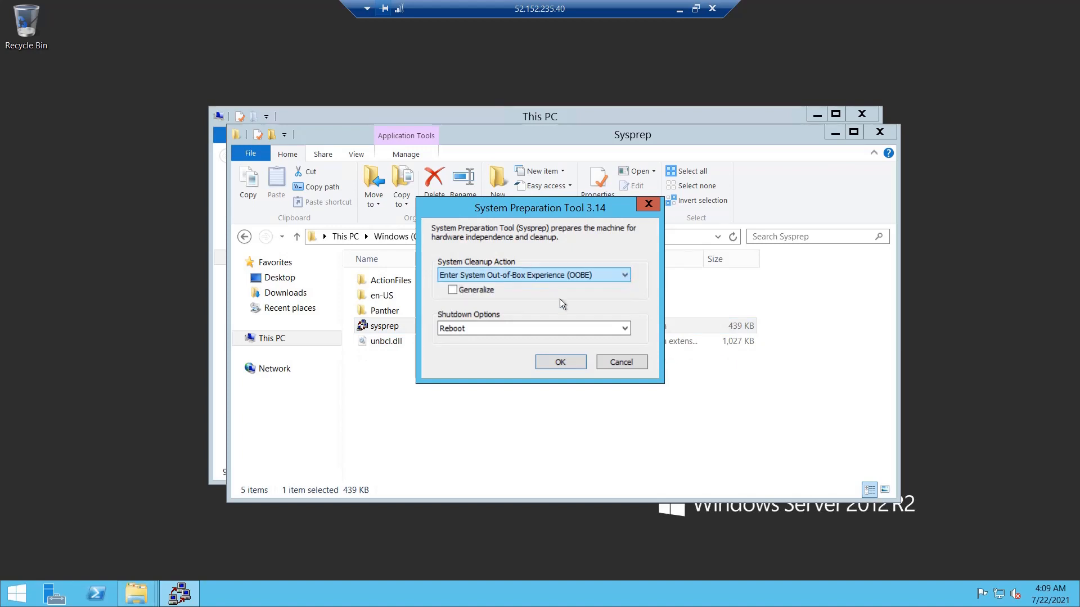
{"action": "left_click", "coordinate": [482, 292]}
{"action": "left_click", "coordinate": [476, 329]}
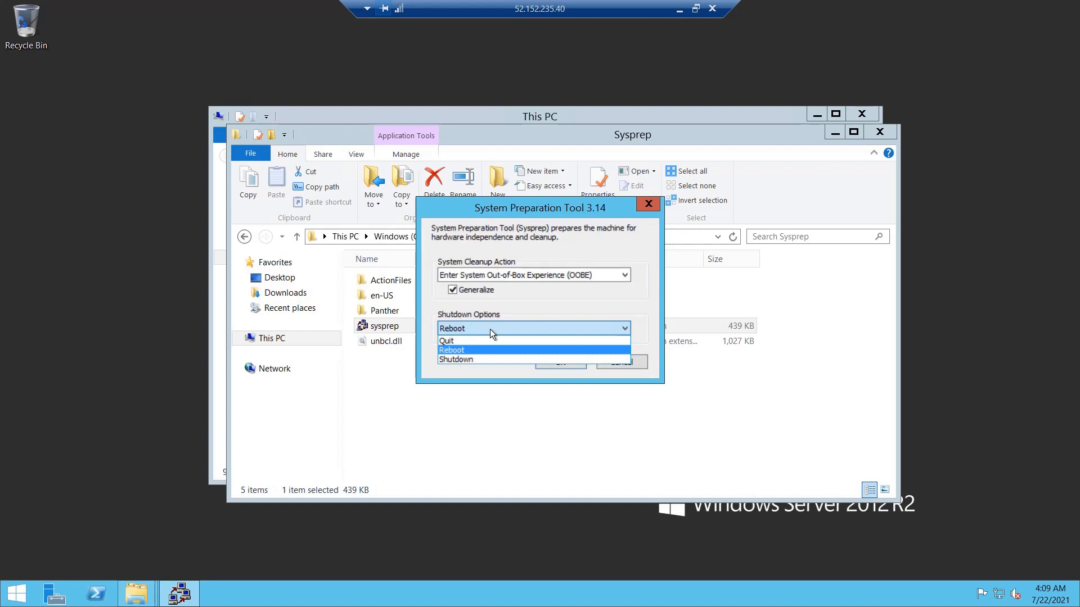
{"action": "left_click", "coordinate": [481, 359]}
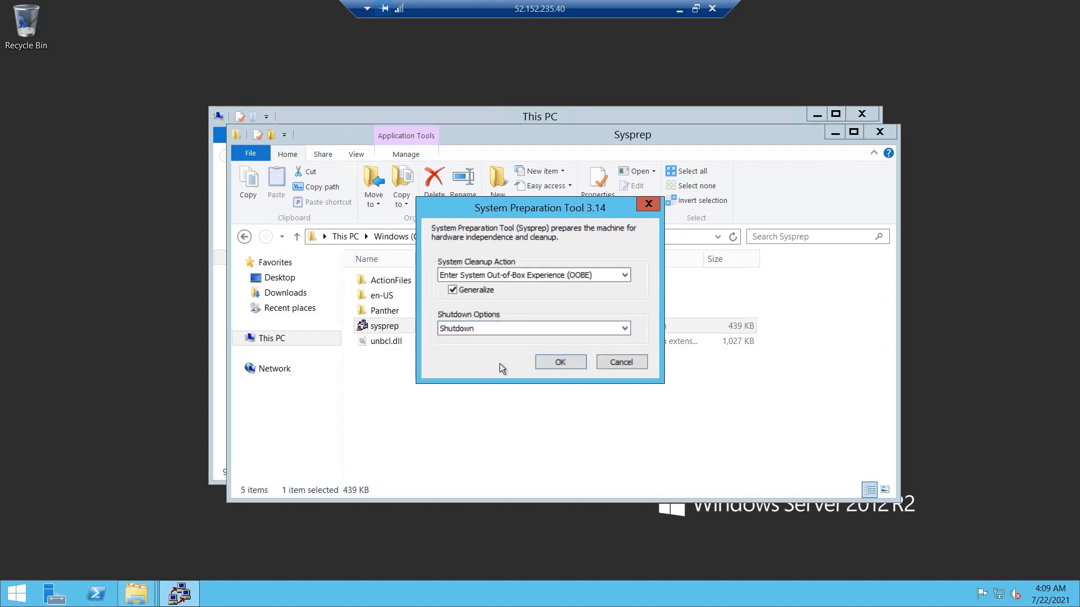
{"action": "left_click", "coordinate": [554, 363]}
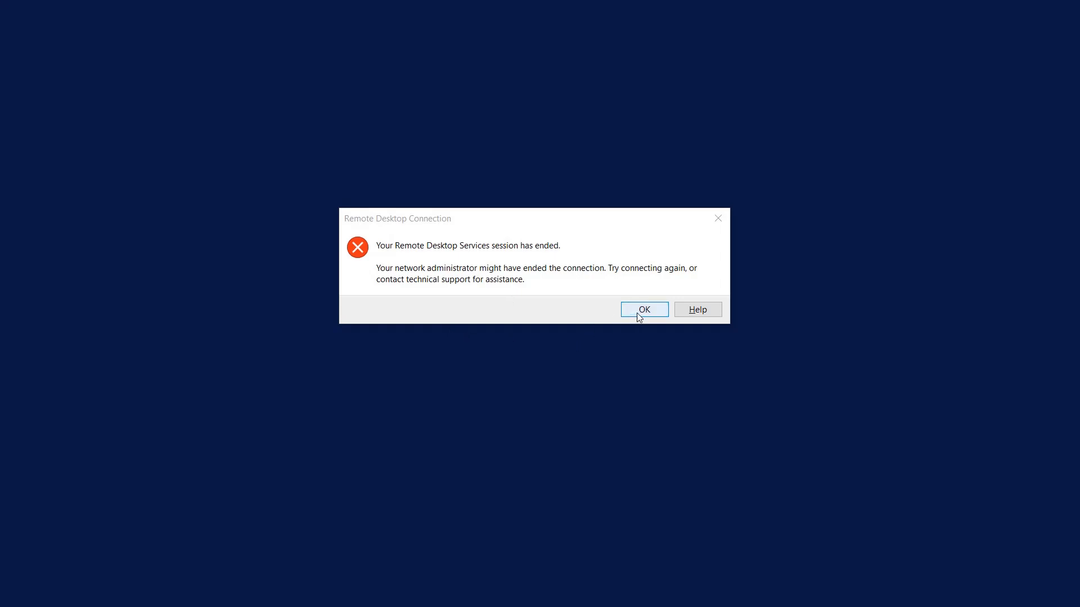
Dismiss the ended remote session, close Remote Desktop Connection, and reload the virtual machine's page in the Azure portal.
{"action": "left_click", "coordinate": [643, 309]}
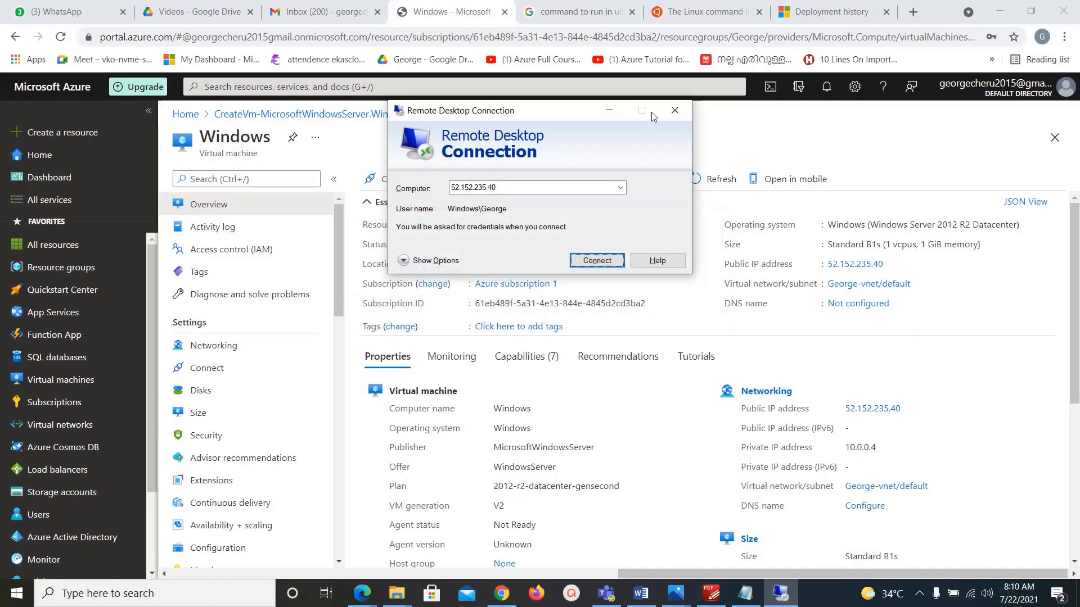
{"action": "left_click", "coordinate": [674, 111]}
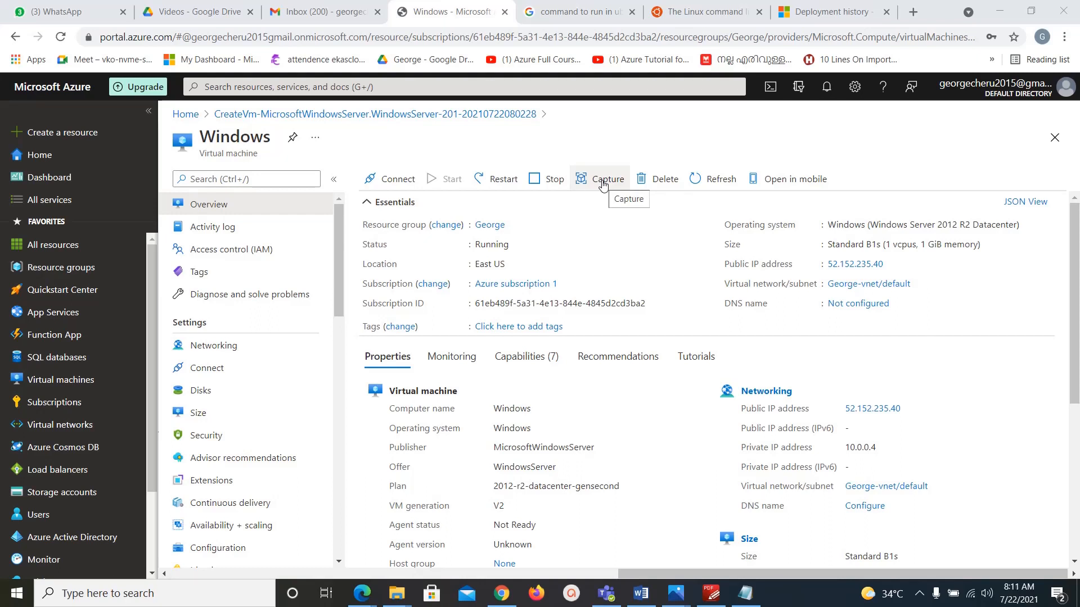
{"action": "left_click", "coordinate": [60, 37]}
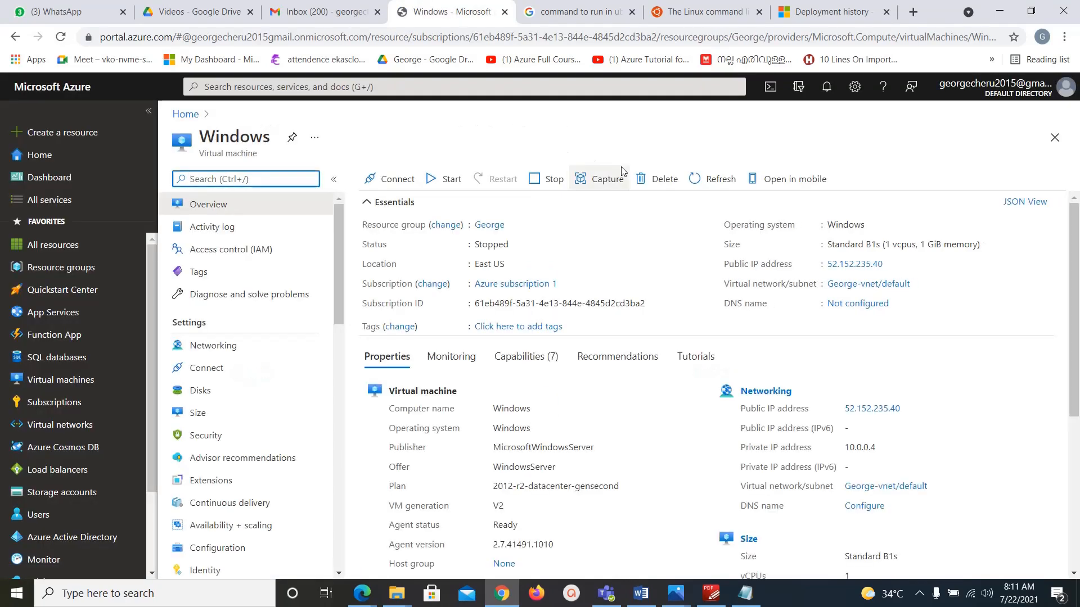
Start capturing the Windows virtual machine as a managed image only, with automatic deletion of the virtual machine after image creation.
{"action": "left_click", "coordinate": [609, 186]}
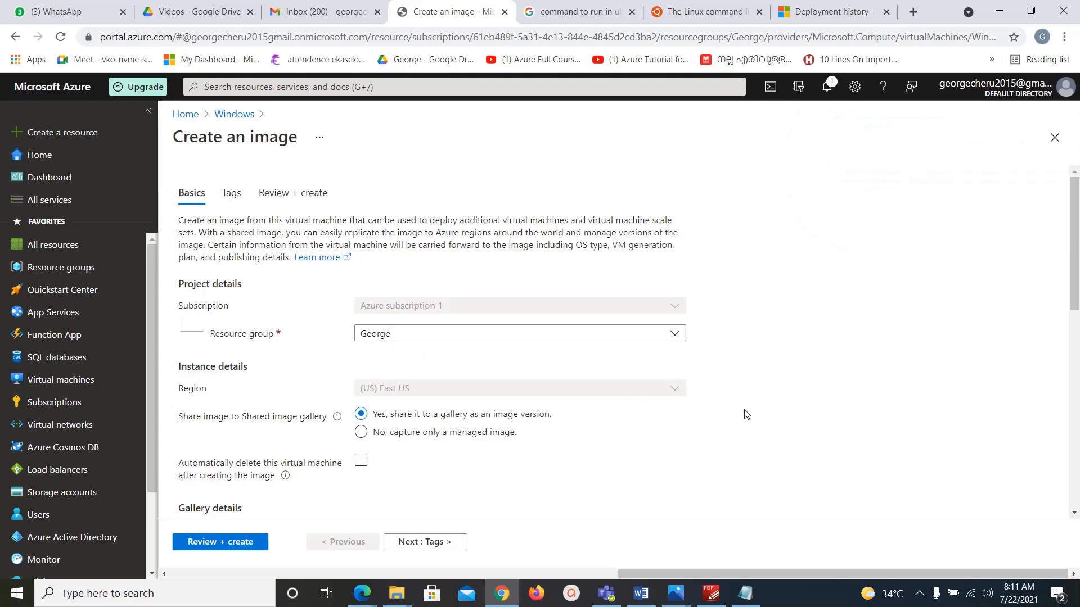
{"action": "scroll", "coordinate": [745, 411], "scroll_direction": "down", "scroll_amount": 3}
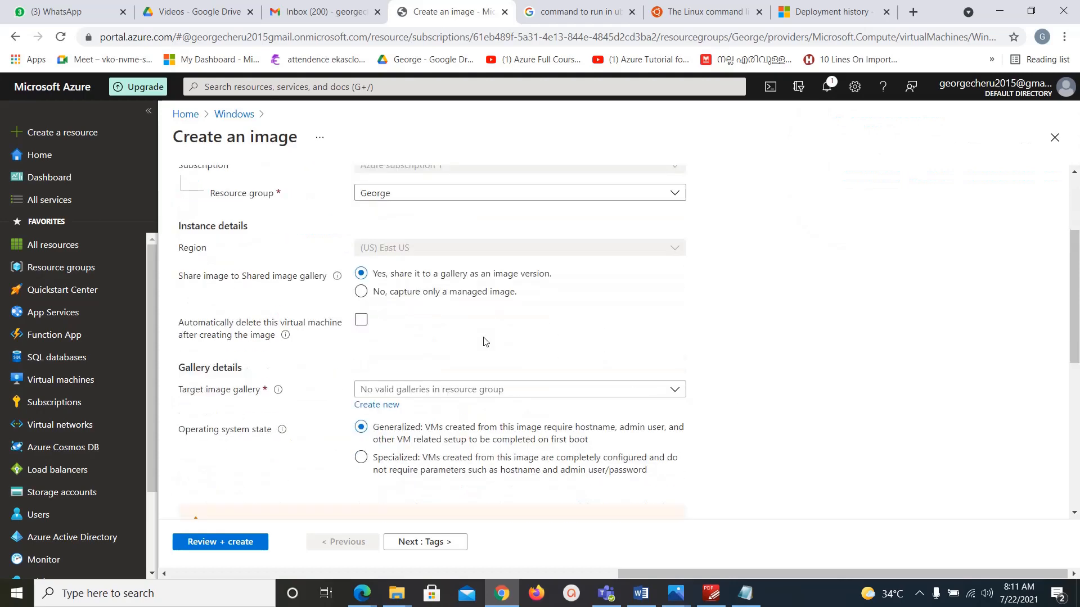
{"action": "left_click", "coordinate": [361, 293]}
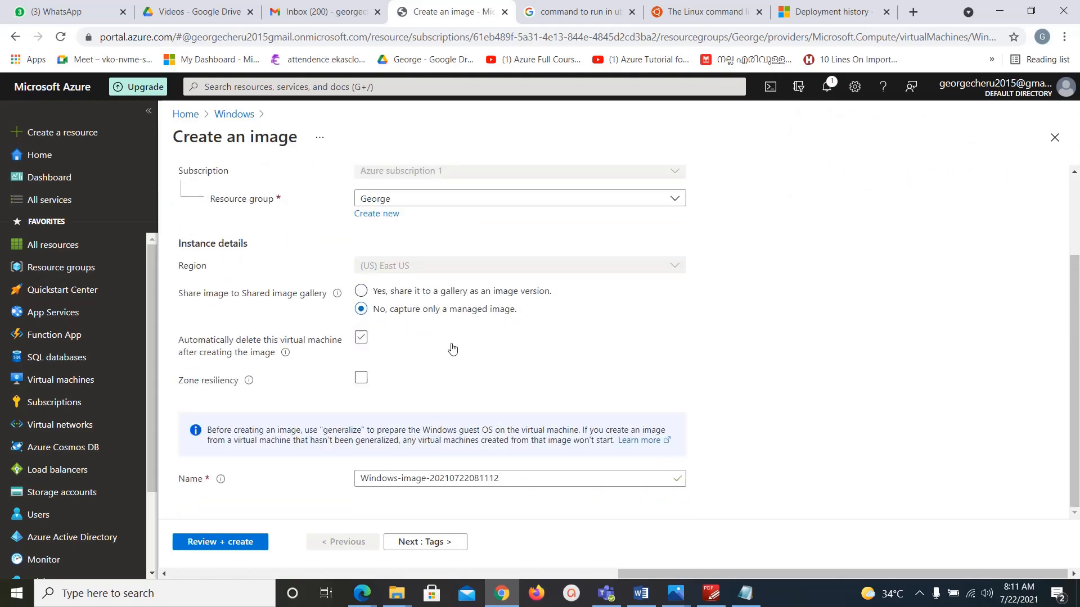
{"action": "left_click", "coordinate": [361, 339]}
Name the managed image Imagwindows, validate the capture settings and create the image.
{"action": "left_click", "coordinate": [534, 478]}
{"action": "key", "text": "Escape"}
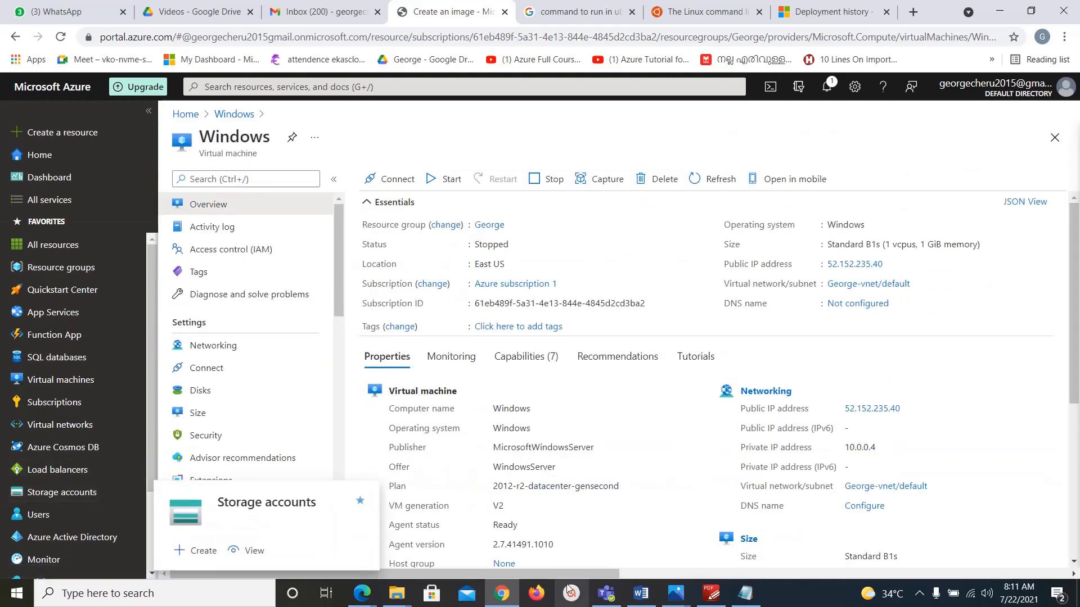
{"action": "left_click_drag", "start_coordinate": [572, 573], "coordinate": [1026, 590]}
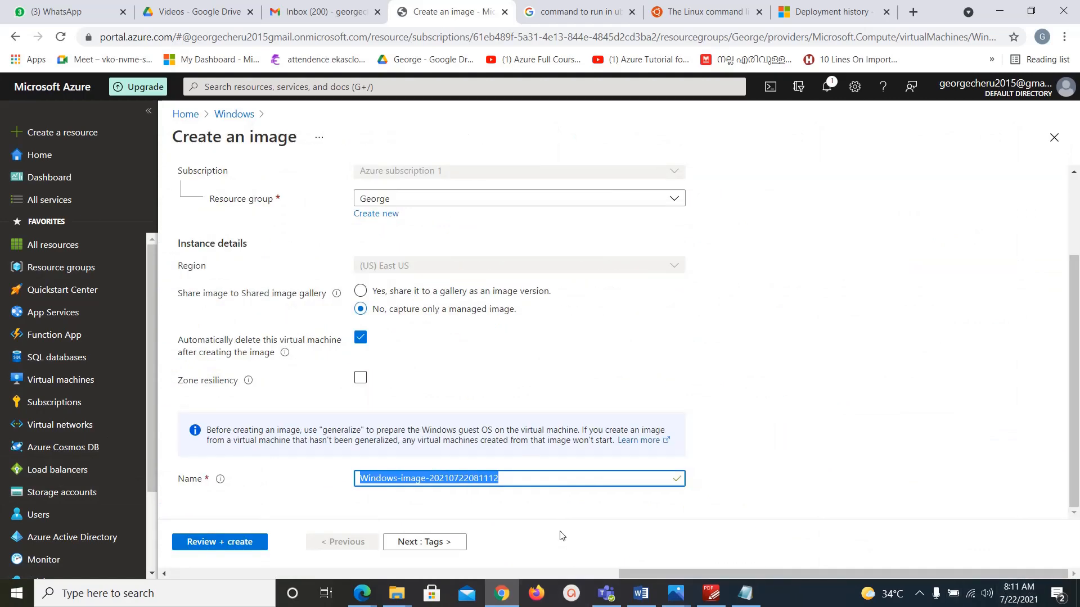
{"action": "key", "text": "BackSpace"}
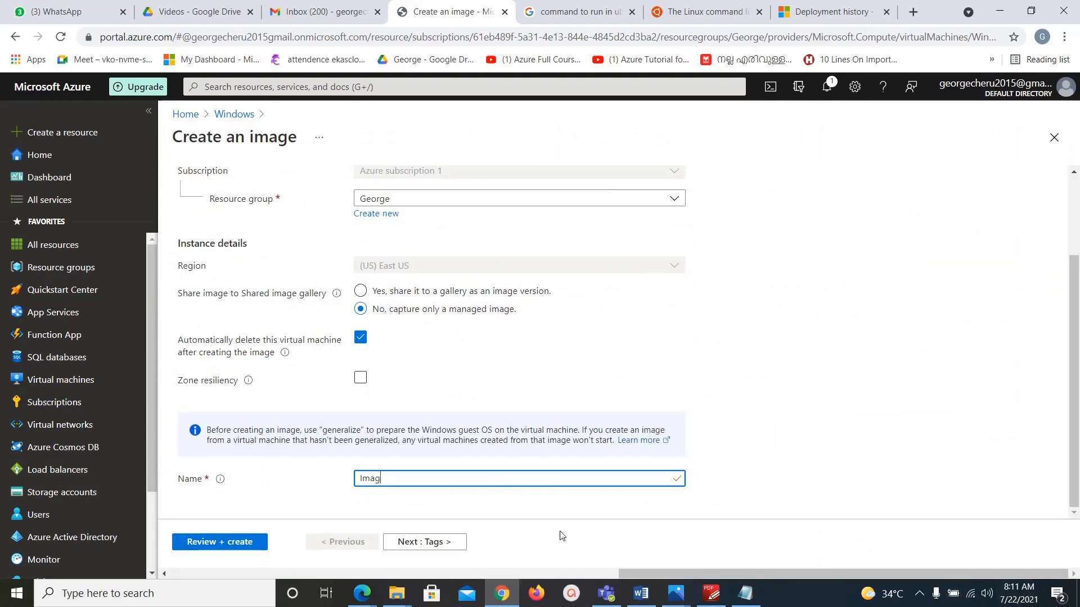
{"action": "type", "text": "dows"}
{"action": "scroll", "coordinate": [804, 428], "scroll_direction": "up", "scroll_amount": 1}
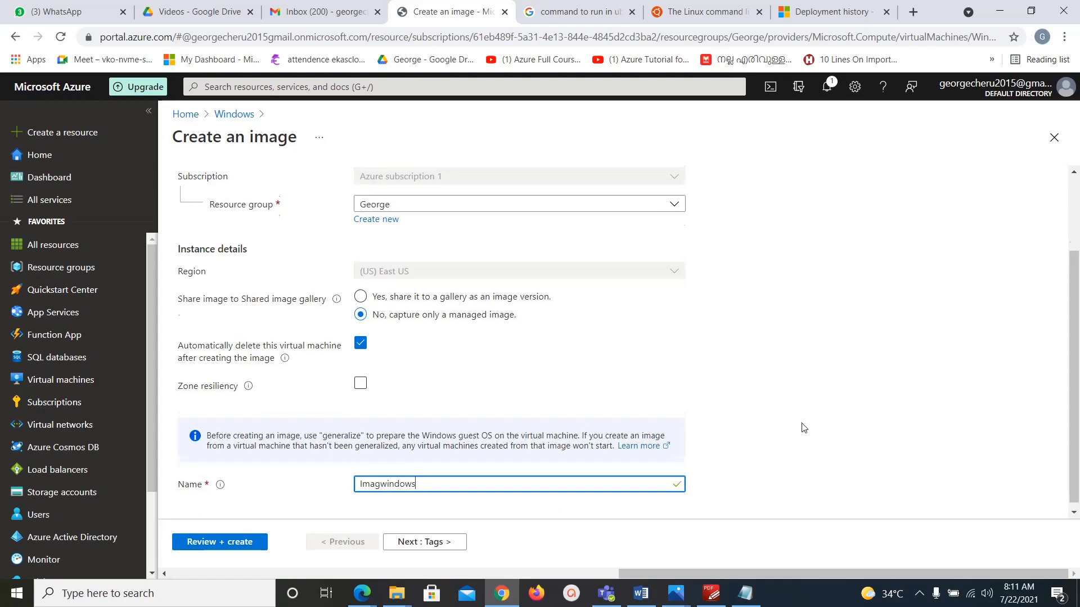
{"action": "scroll", "coordinate": [804, 428], "scroll_direction": "up", "scroll_amount": 2}
{"action": "scroll", "coordinate": [807, 437], "scroll_direction": "down", "scroll_amount": 3}
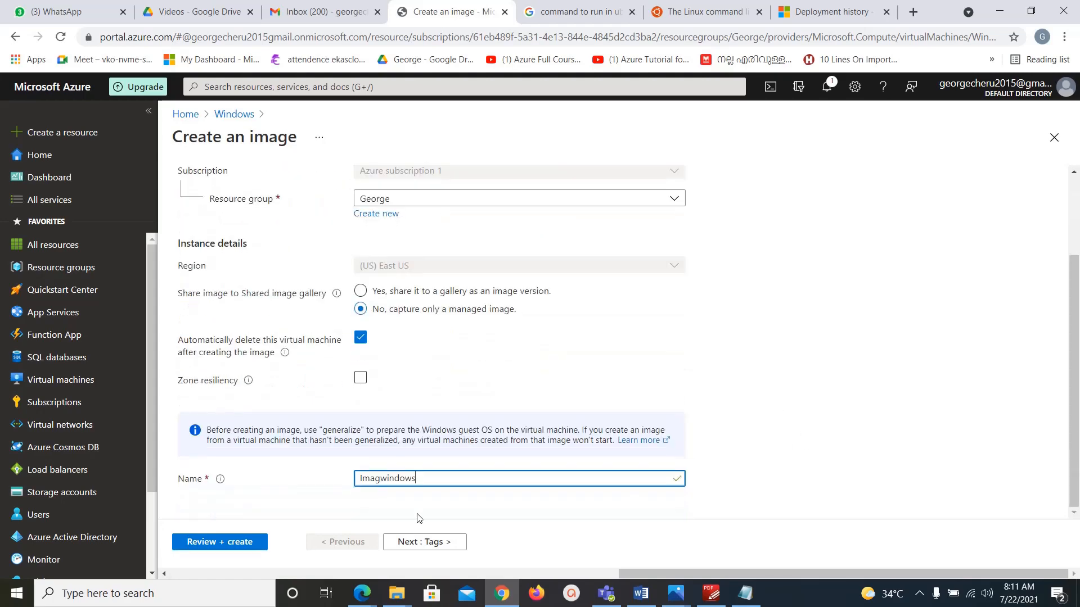
{"action": "left_click", "coordinate": [231, 545]}
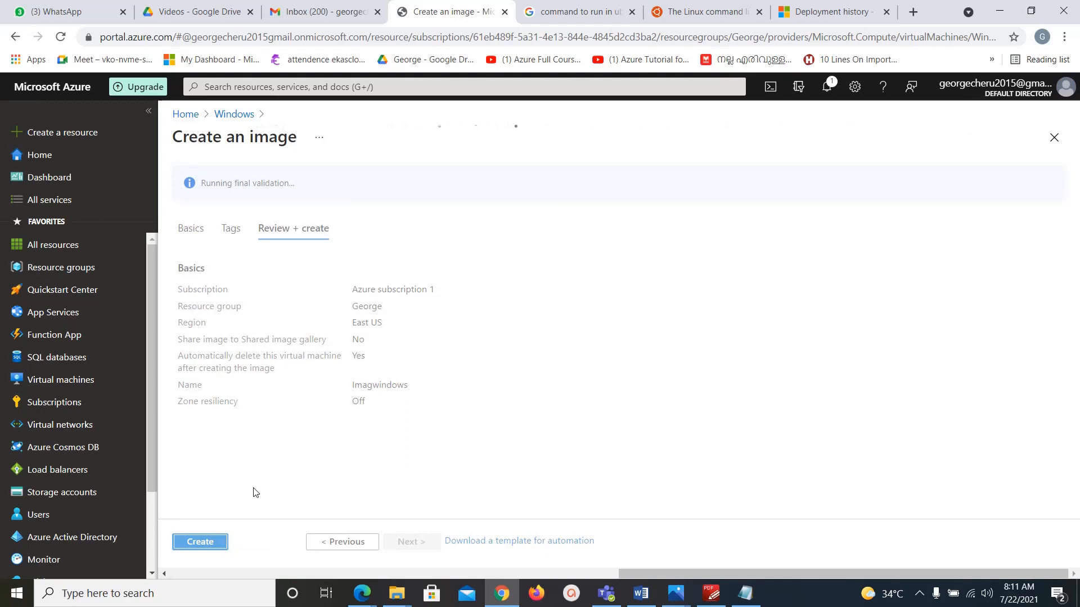
{"action": "left_click", "coordinate": [208, 543]}
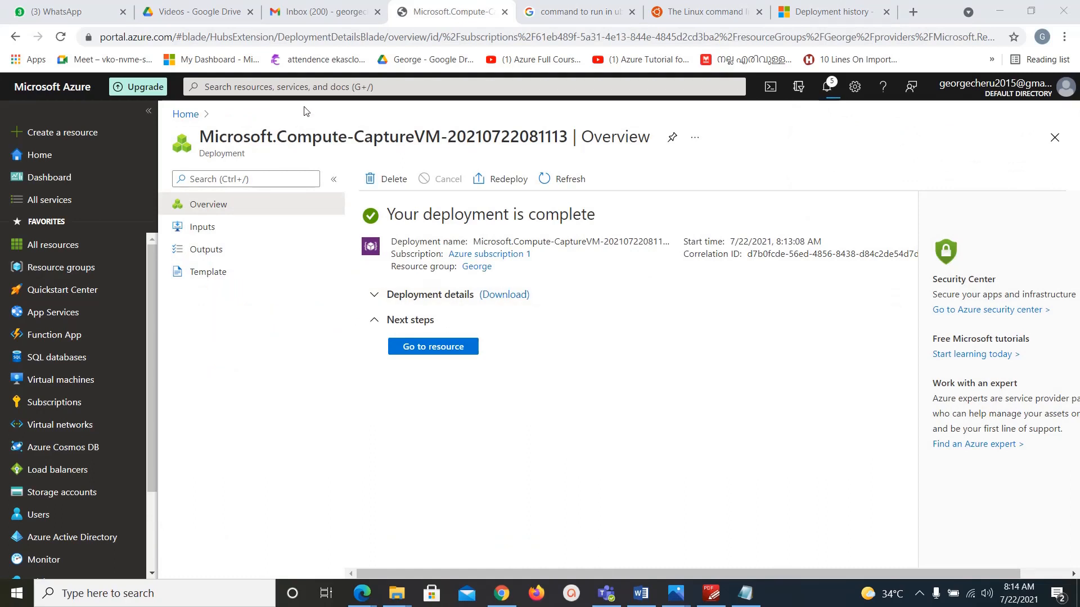
Open the Images list and reload it to check for the captured image.
{"action": "left_click", "coordinate": [319, 88]}
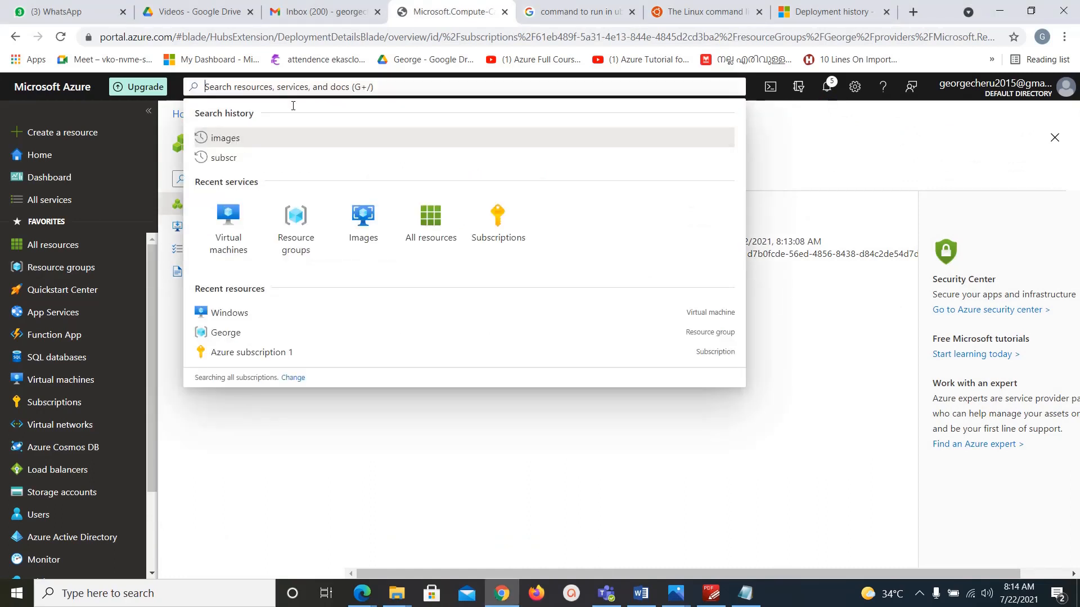
{"action": "left_click", "coordinate": [356, 217]}
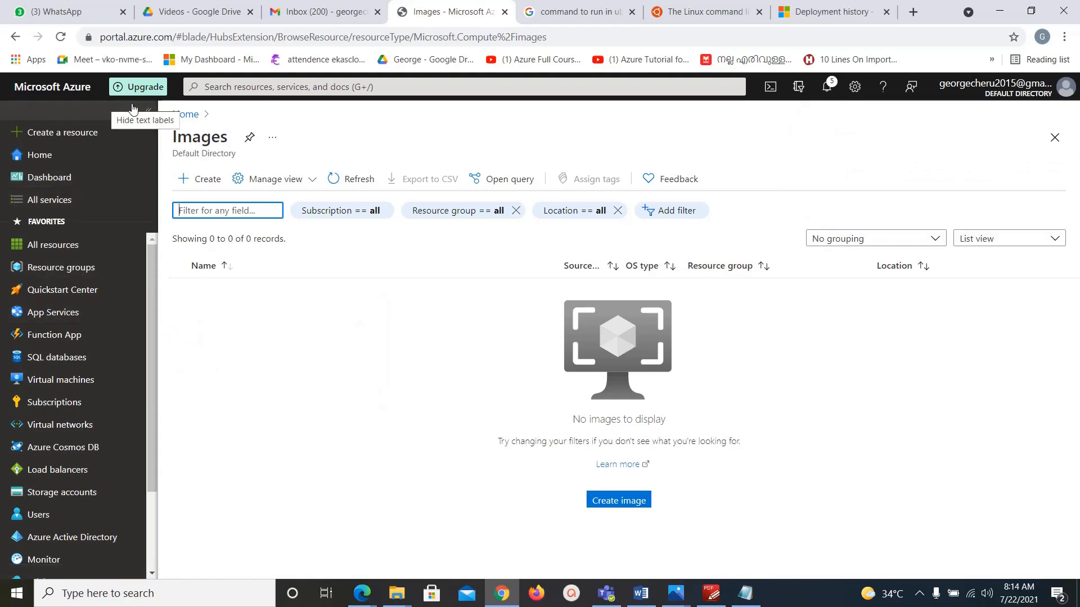
{"action": "left_click", "coordinate": [215, 86]}
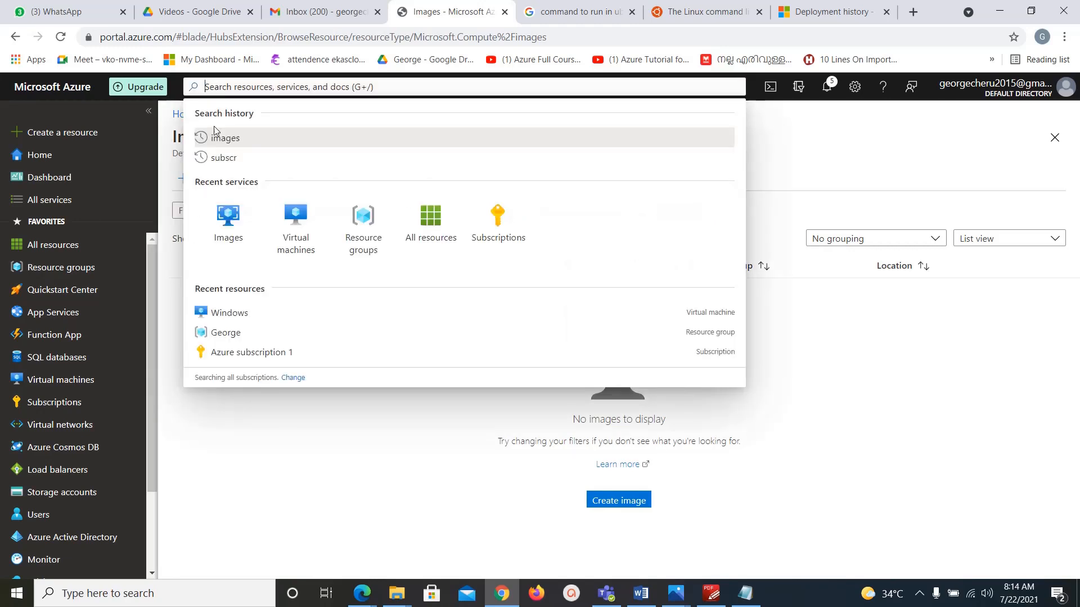
{"action": "left_click", "coordinate": [225, 215]}
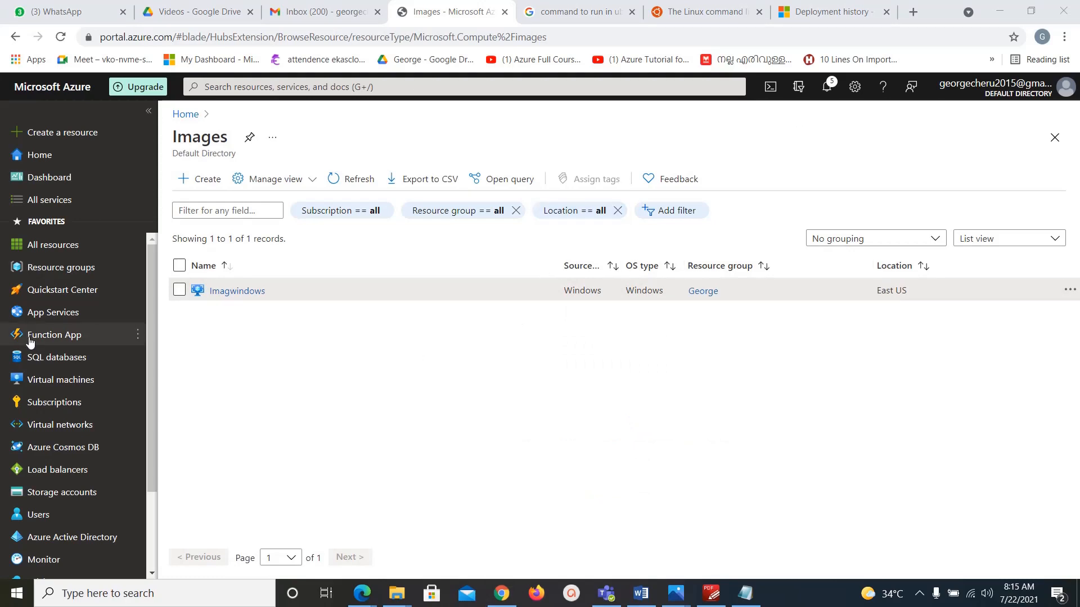
Start creating a new Azure virtual machine and assign it to the existing resource group.
{"action": "left_click", "coordinate": [50, 381]}
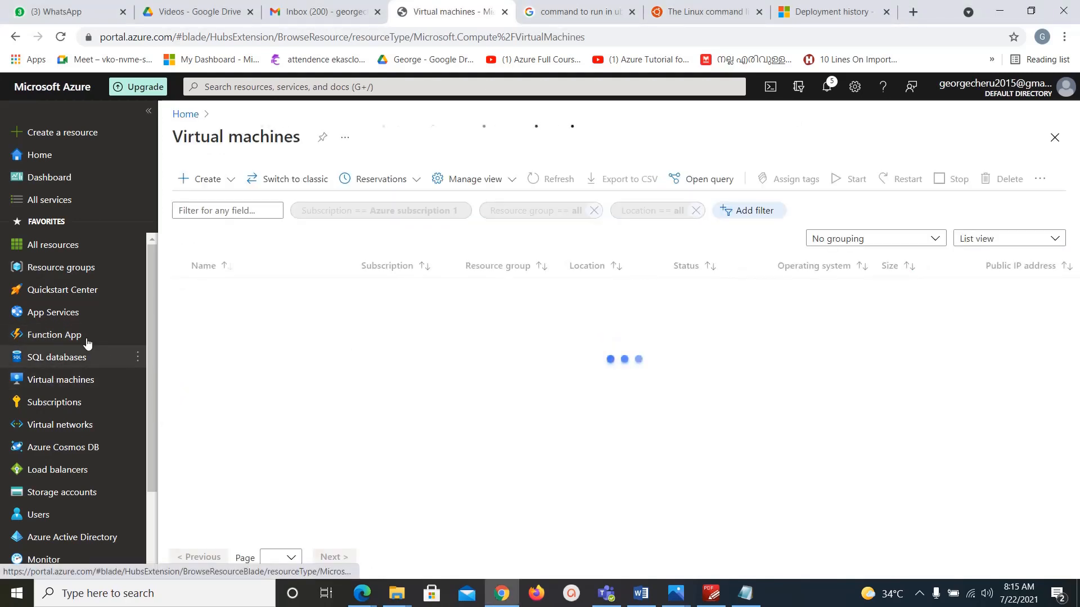
{"action": "left_click", "coordinate": [227, 183]}
{"action": "left_click", "coordinate": [228, 204]}
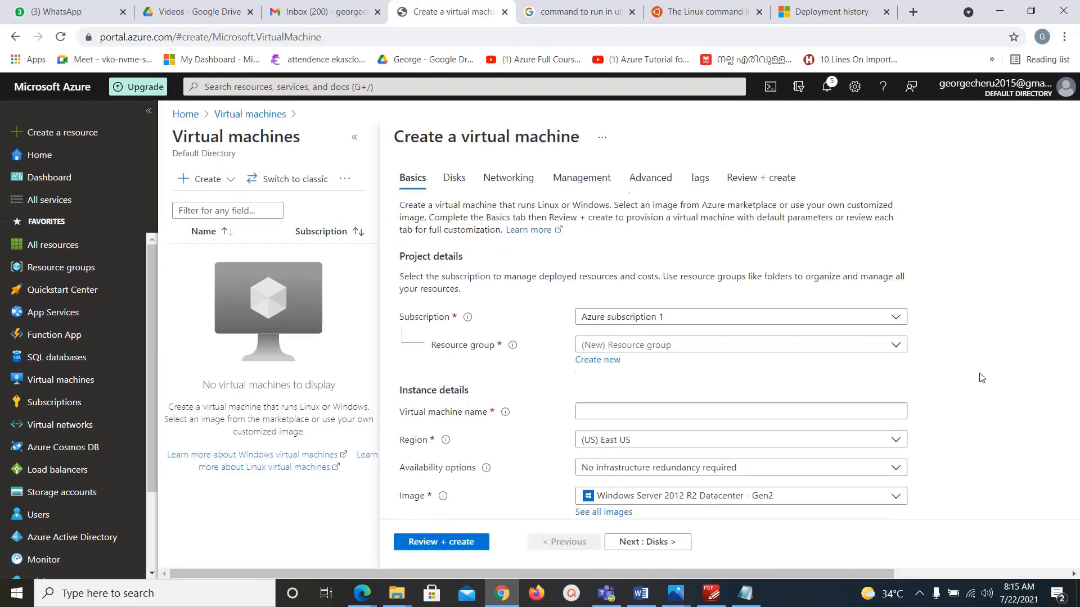
{"action": "scroll", "coordinate": [849, 315], "scroll_direction": "down", "scroll_amount": 1}
{"action": "left_click", "coordinate": [850, 290]}
{"action": "left_click", "coordinate": [618, 338]}
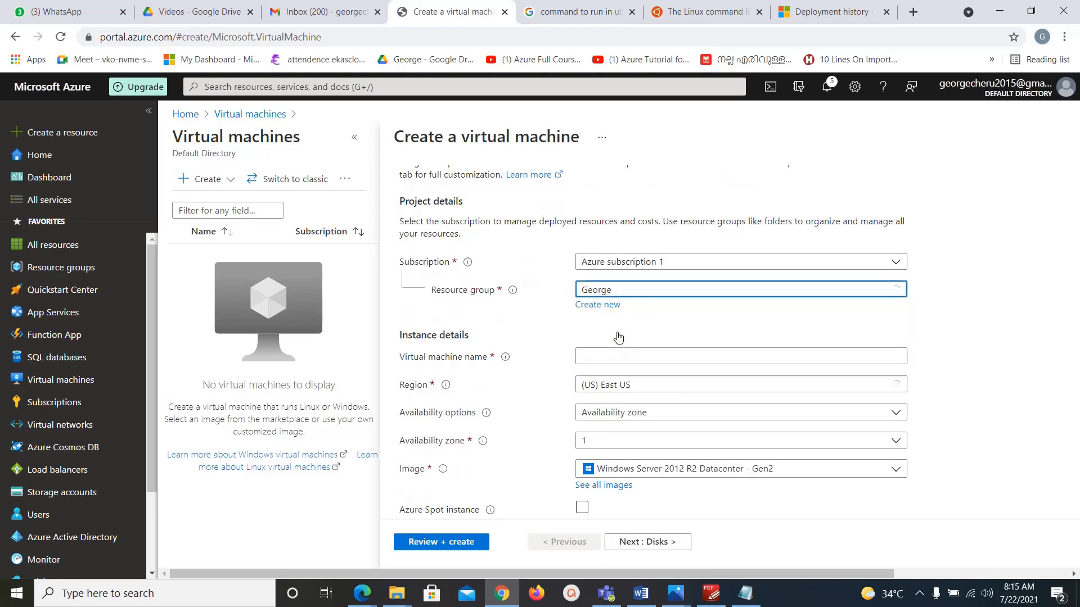
Name the new virtual machine FromimgWindows.
{"action": "scroll", "coordinate": [927, 340], "scroll_direction": "down", "scroll_amount": 2}
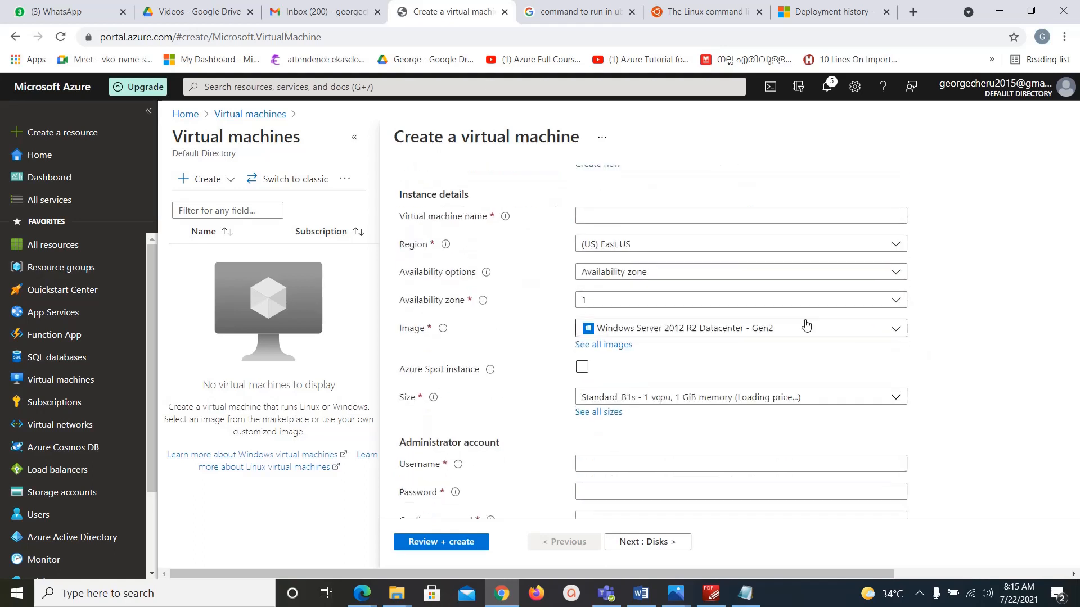
{"action": "left_click", "coordinate": [635, 220]}
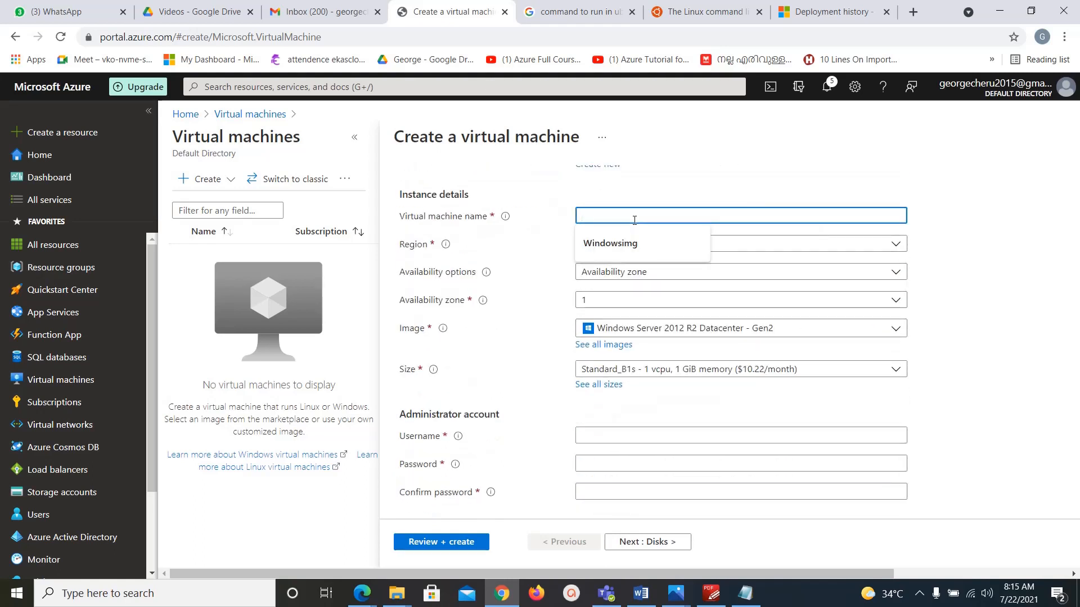
{"action": "type", "text": "Windows"}
{"action": "left_click", "coordinate": [964, 265]}
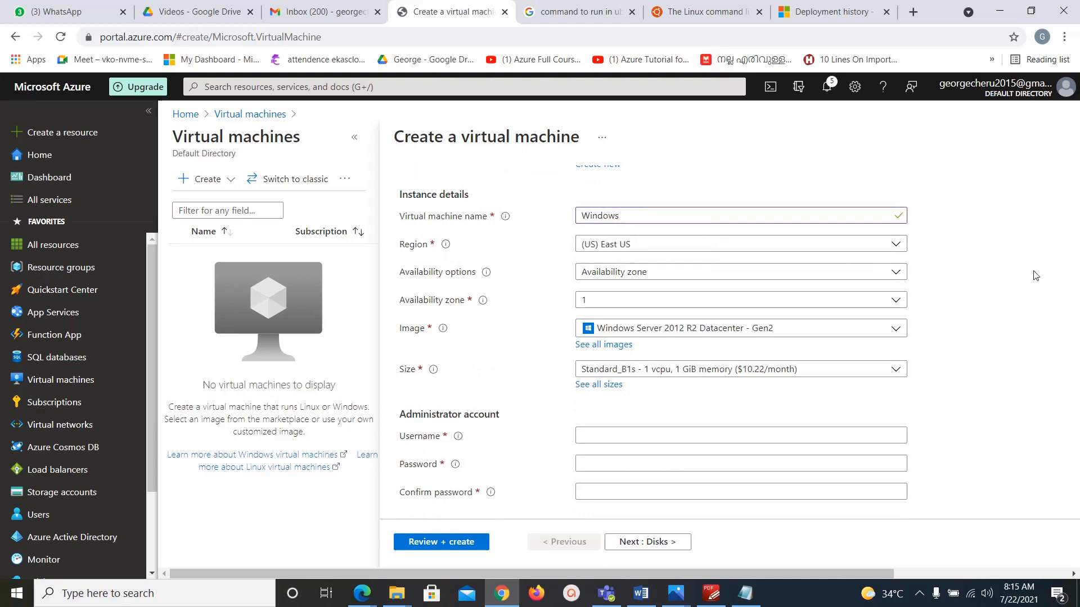
{"action": "left_click", "coordinate": [582, 216]}
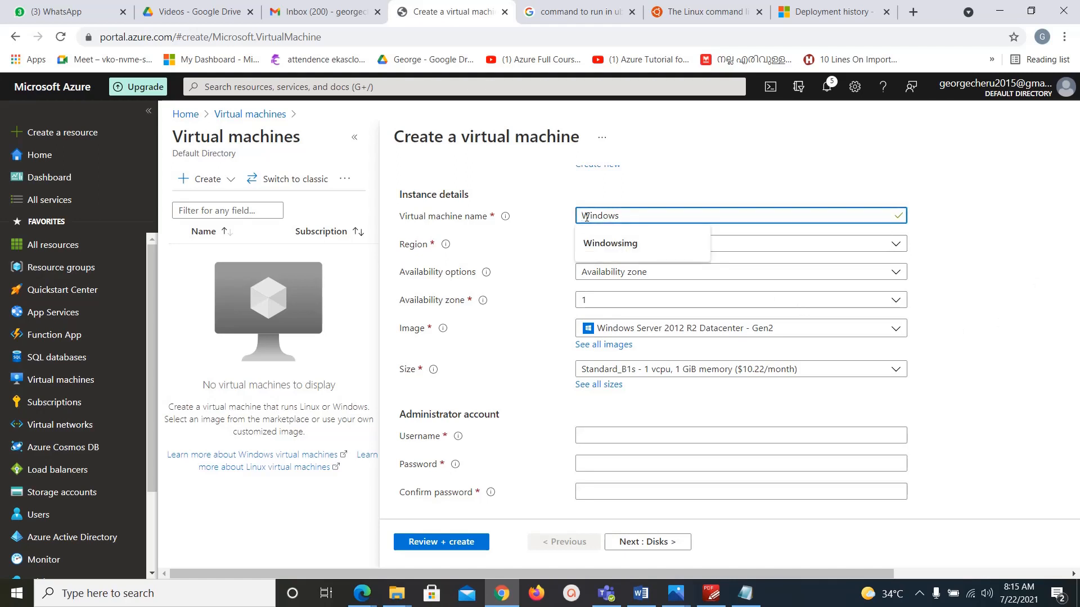
{"action": "type", "text": "fi"}
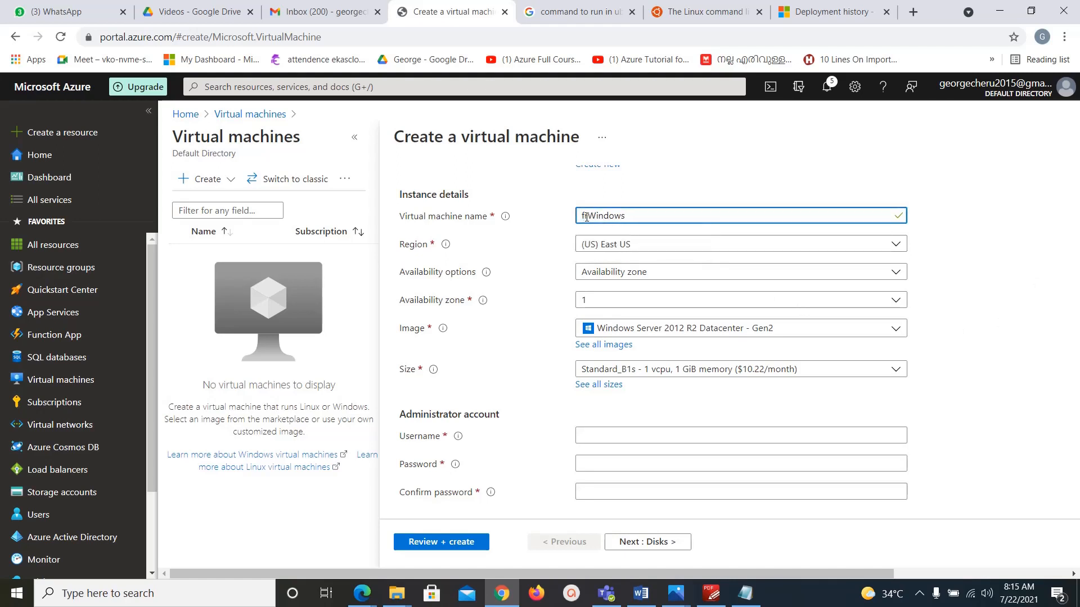
{"action": "key", "text": "BackSpace"}
{"action": "type", "text": "Fromimg"}
{"action": "left_click", "coordinate": [948, 268]}
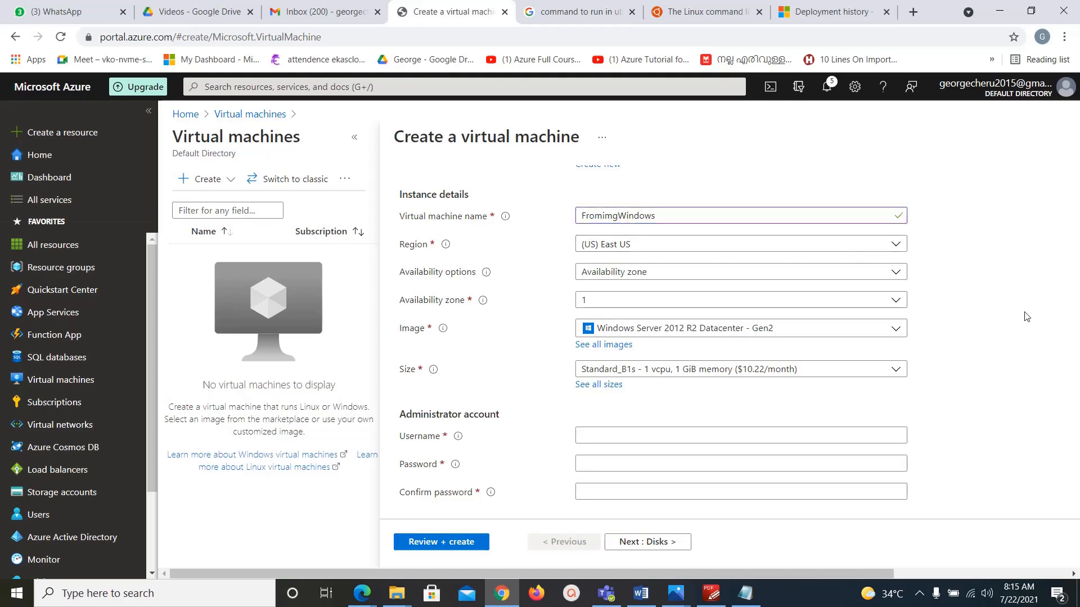
Set availability to No infrastructure redundancy required and use Imagwindows from My Images as the virtual machine's image.
{"action": "left_click", "coordinate": [886, 274]}
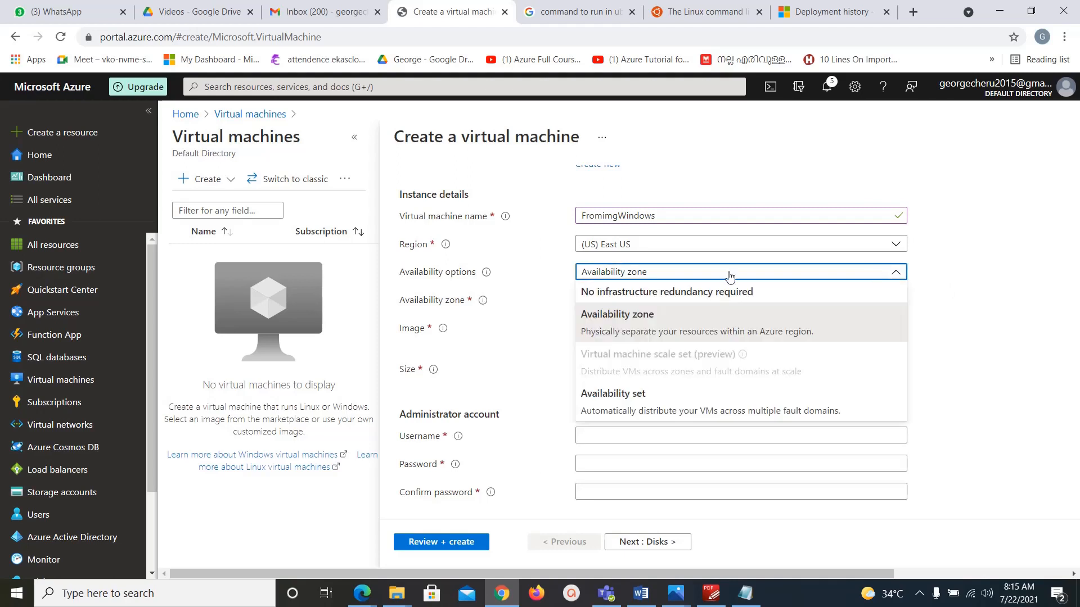
{"action": "left_click", "coordinate": [680, 284]}
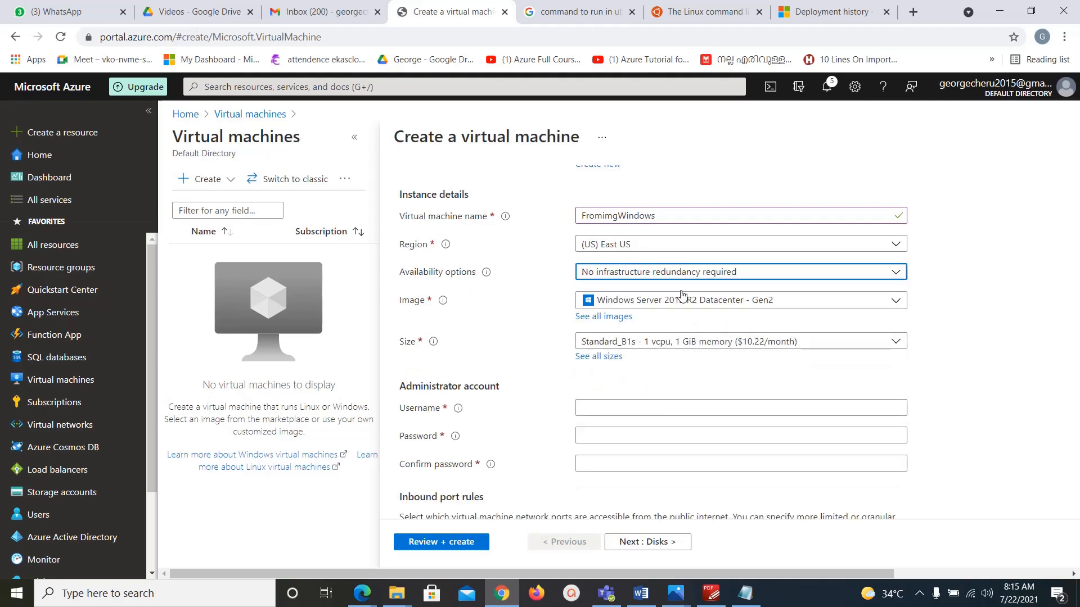
{"action": "left_click", "coordinate": [615, 318]}
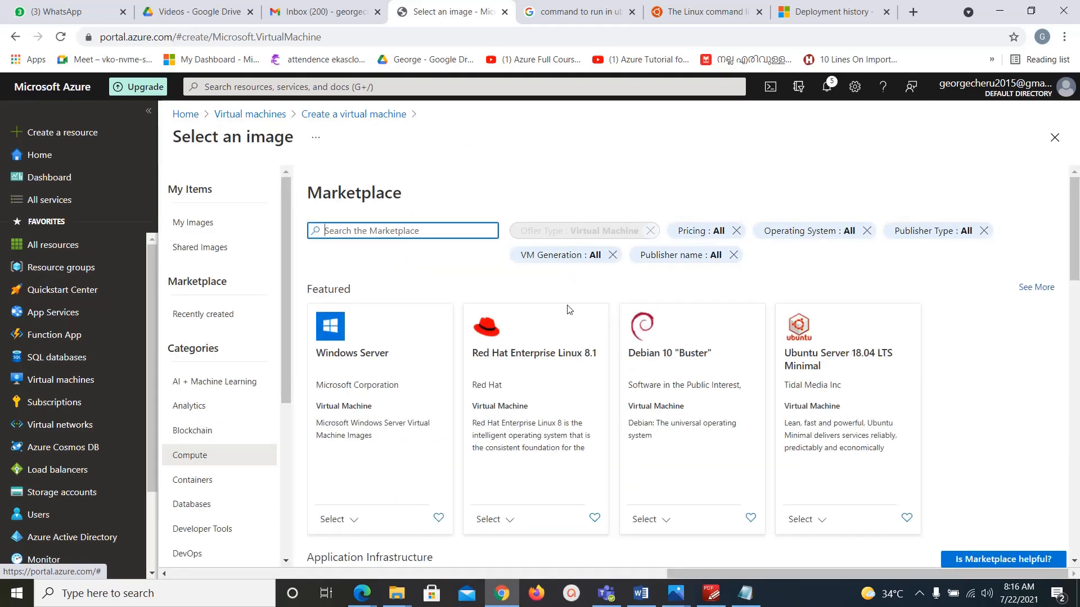
{"action": "left_click", "coordinate": [190, 226]}
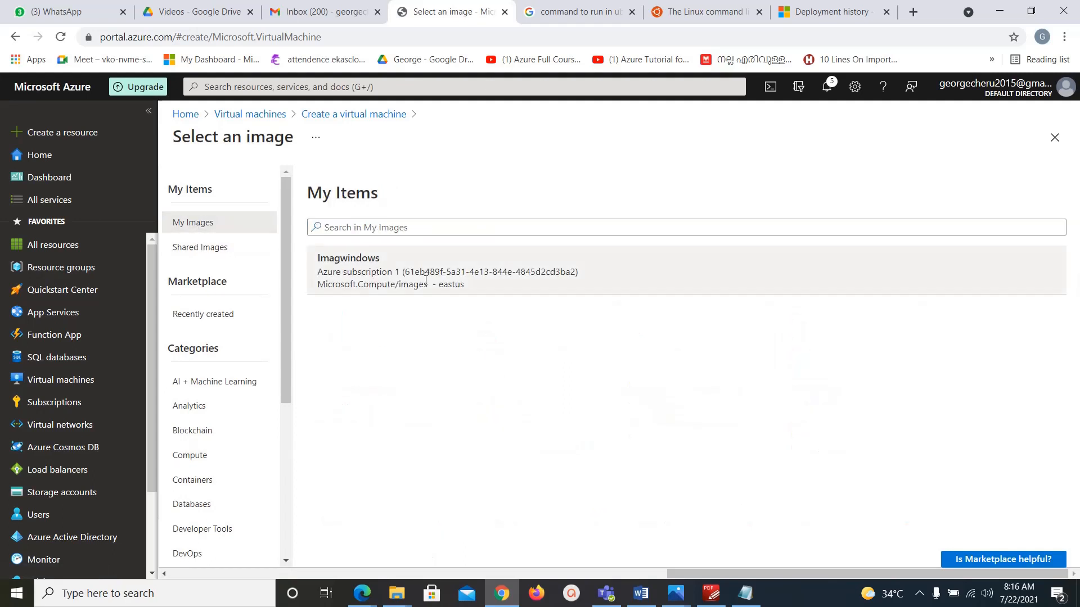
{"action": "left_click", "coordinate": [426, 280]}
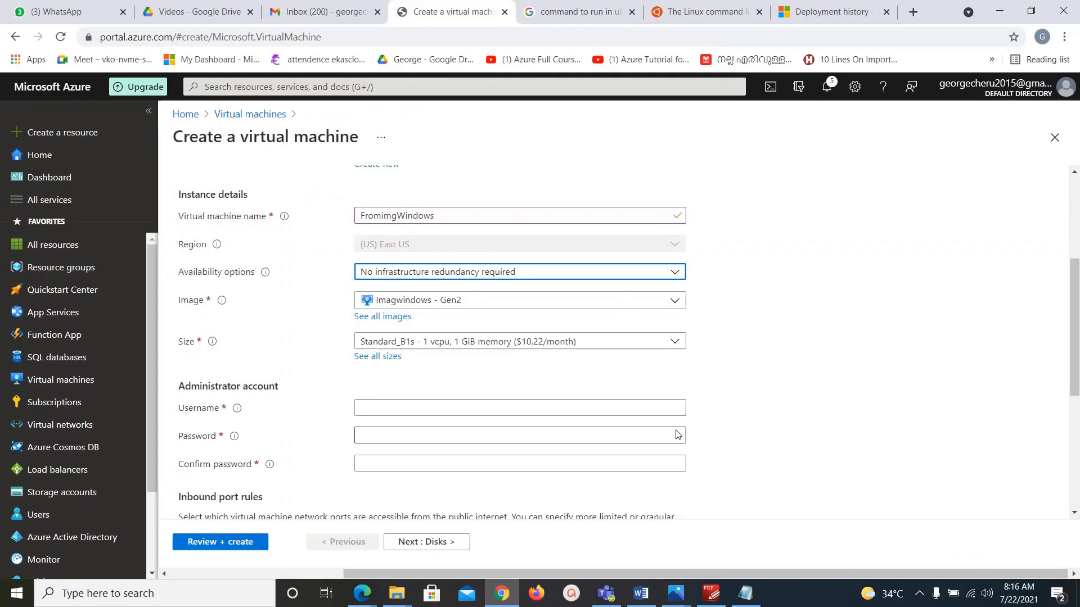
Enter the administrator username, and type and confirm the administrator password.
{"action": "left_click", "coordinate": [574, 407]}
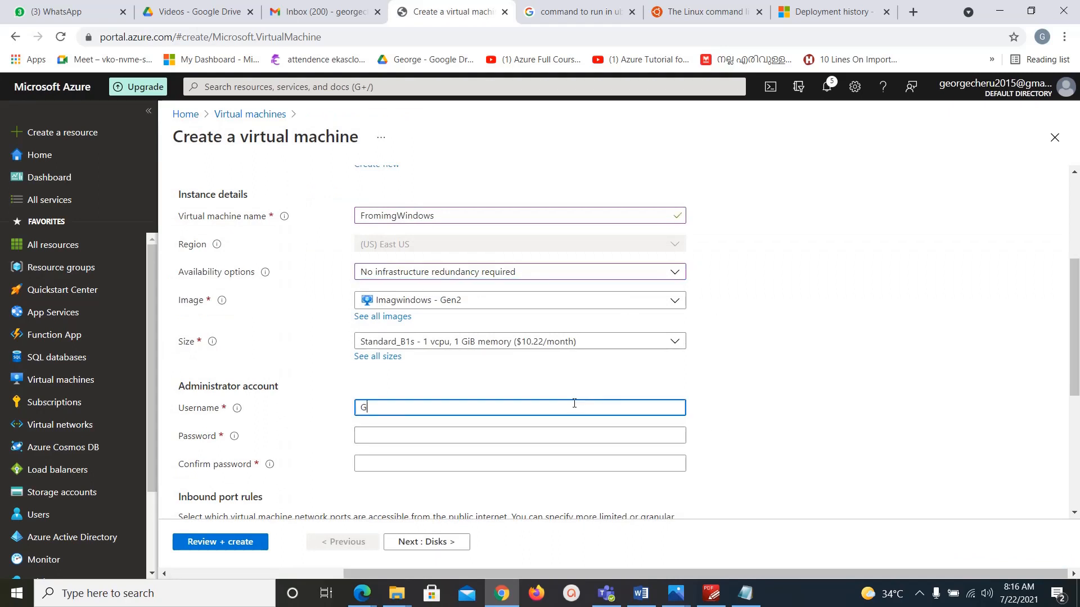
{"action": "type", "text": "George"}
{"action": "key", "text": "Tab"}
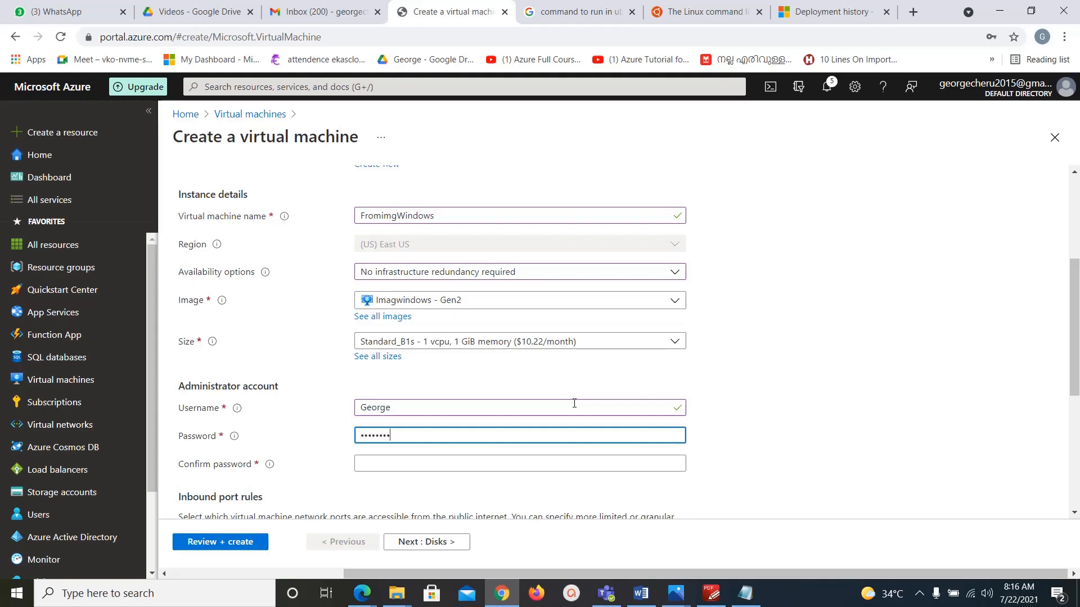
{"action": "key", "text": "Tab"}
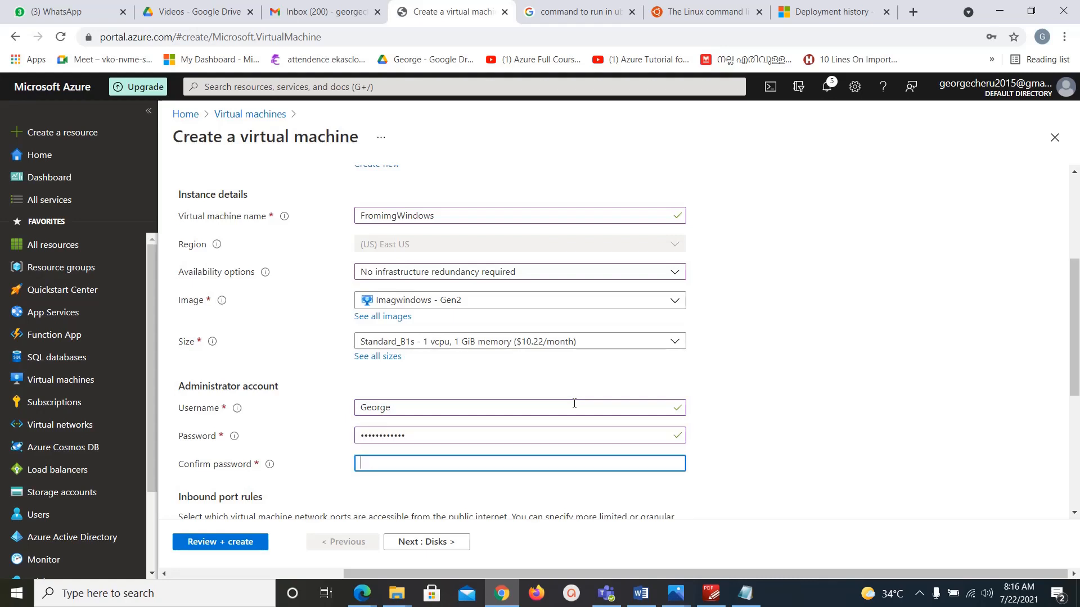
{"action": "type", "text": "••••"}
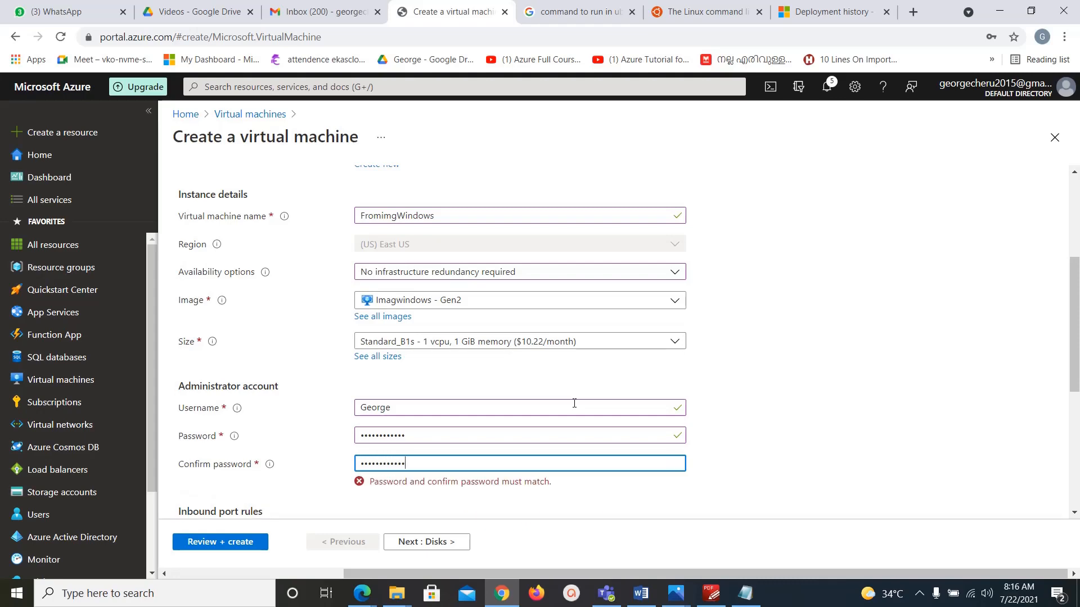
Allow HTTP (80) in addition to RDP (3389) as public inbound ports.
{"action": "scroll", "coordinate": [579, 402], "scroll_direction": "down", "scroll_amount": 4}
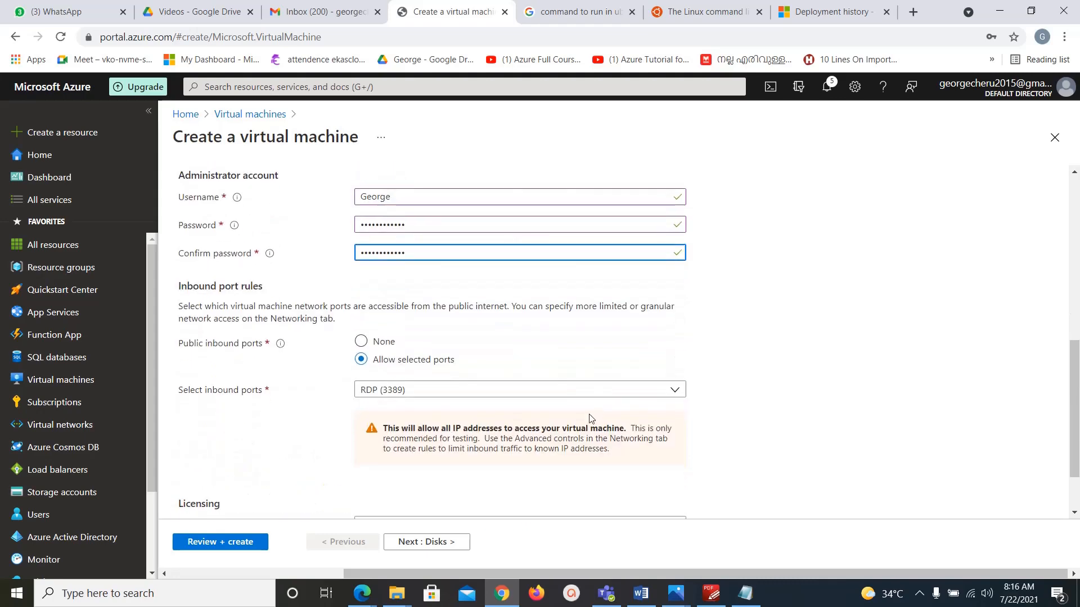
{"action": "left_click", "coordinate": [522, 392]}
{"action": "left_click", "coordinate": [366, 302]}
{"action": "left_click", "coordinate": [890, 355]}
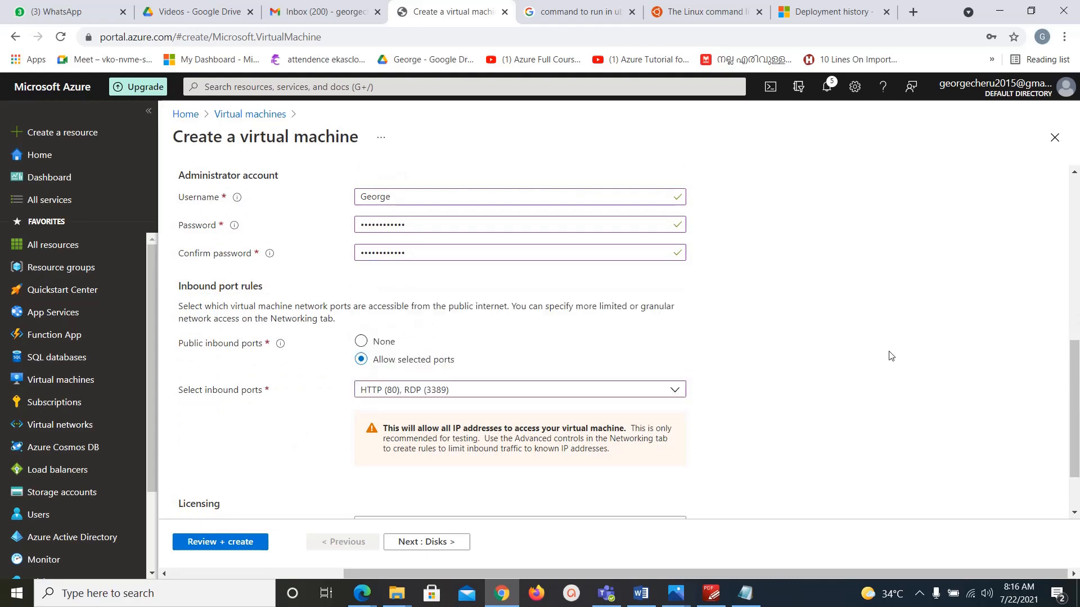
Set the license type to Windows server, opt to use an existing Windows Server license, and confirm eligibility for Azure Hybrid Benefit.
{"action": "scroll", "coordinate": [895, 371], "scroll_direction": "down", "scroll_amount": 2}
{"action": "left_click", "coordinate": [462, 454]}
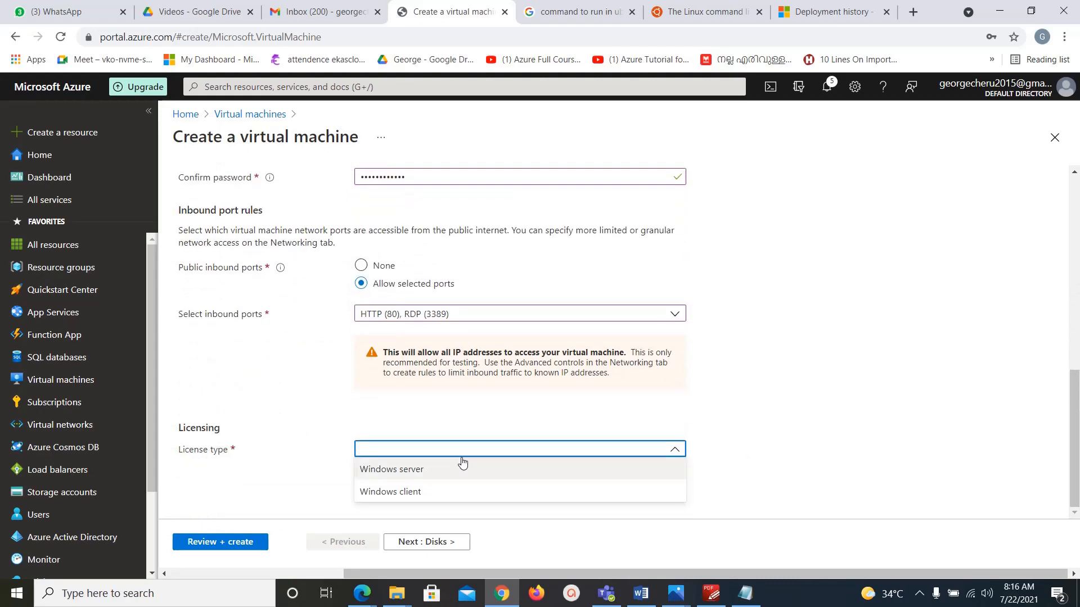
{"action": "left_click", "coordinate": [425, 470]}
{"action": "scroll", "coordinate": [765, 452], "scroll_direction": "down", "scroll_amount": 1}
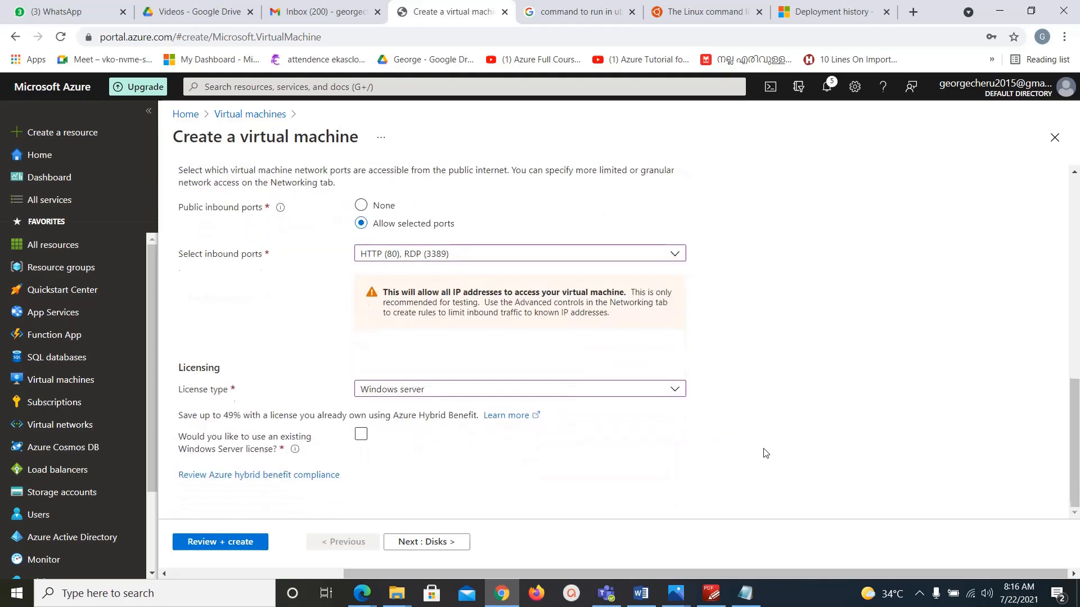
{"action": "left_click", "coordinate": [361, 436]}
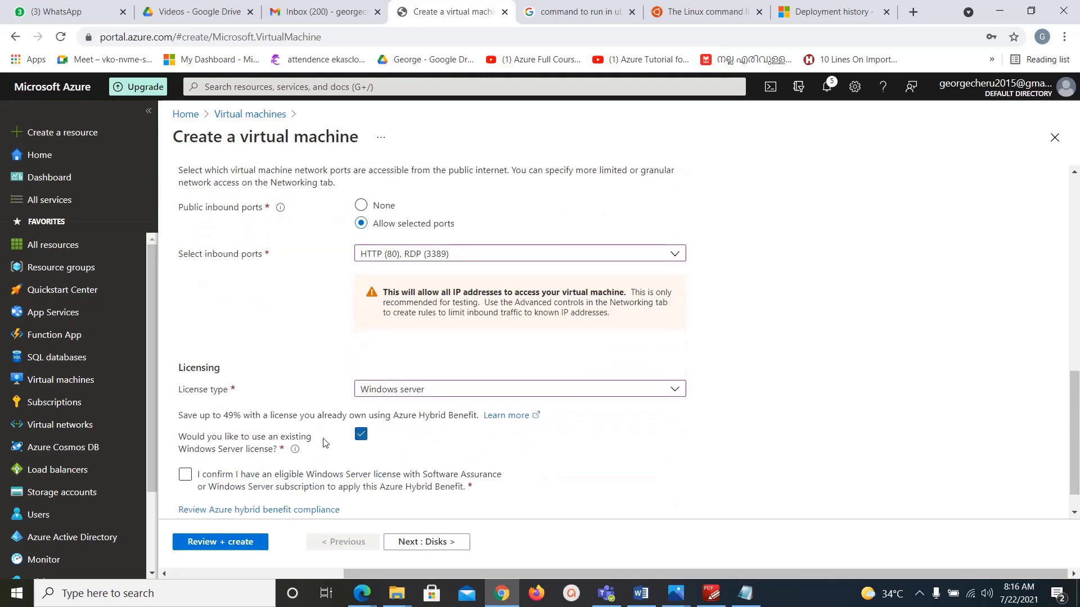
{"action": "left_click", "coordinate": [191, 478]}
{"action": "scroll", "coordinate": [667, 463], "scroll_direction": "down", "scroll_amount": 1}
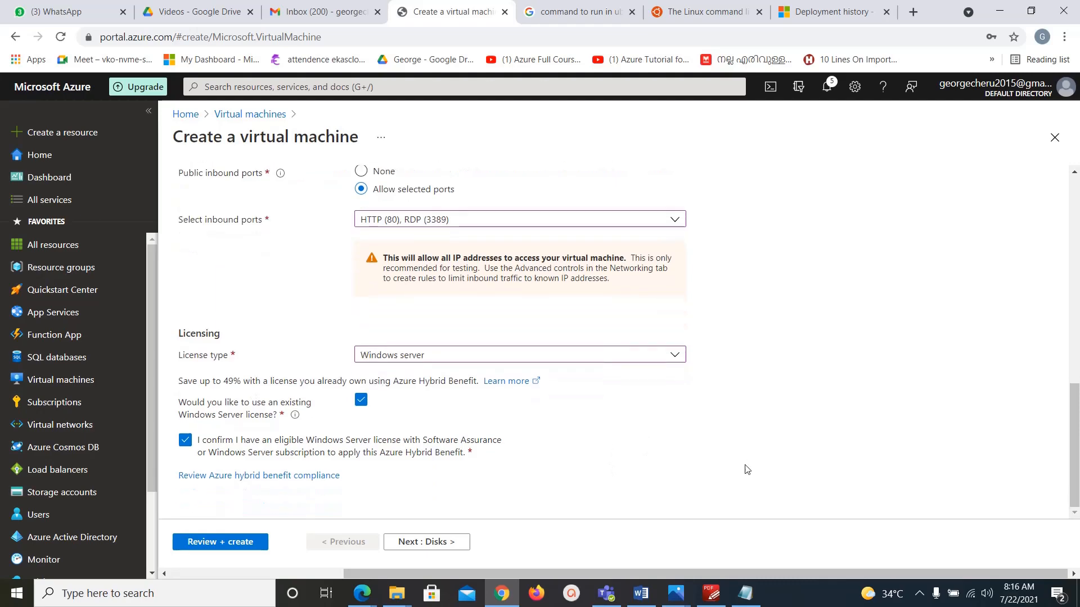
Check the virtual machine's basic settings and validation summary, and create FromimgWindows.
{"action": "scroll", "coordinate": [929, 428], "scroll_direction": "up", "scroll_amount": 10}
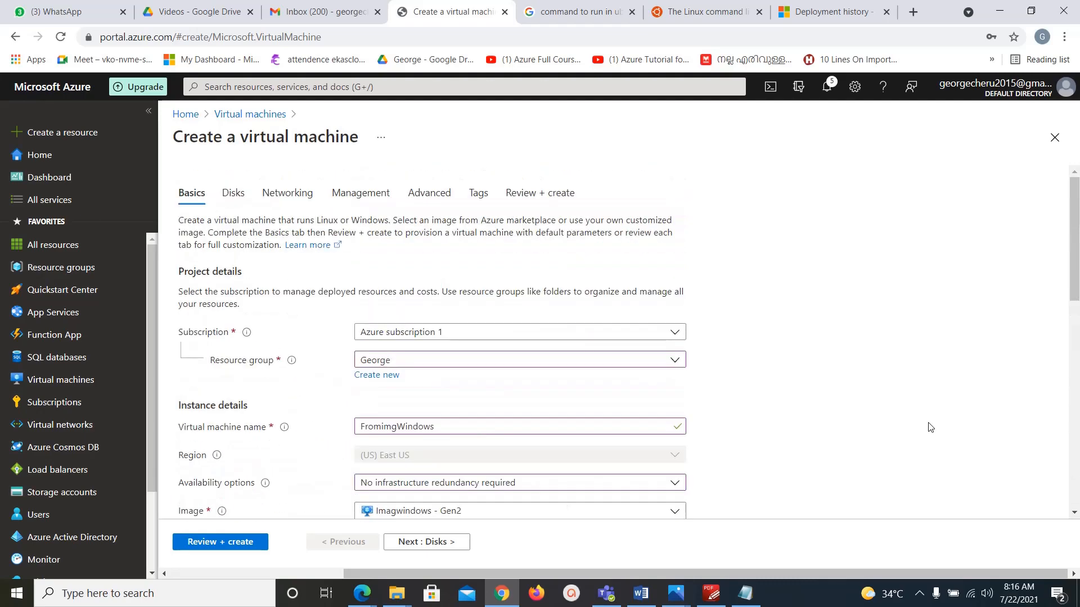
{"action": "scroll", "coordinate": [959, 433], "scroll_direction": "down", "scroll_amount": 3}
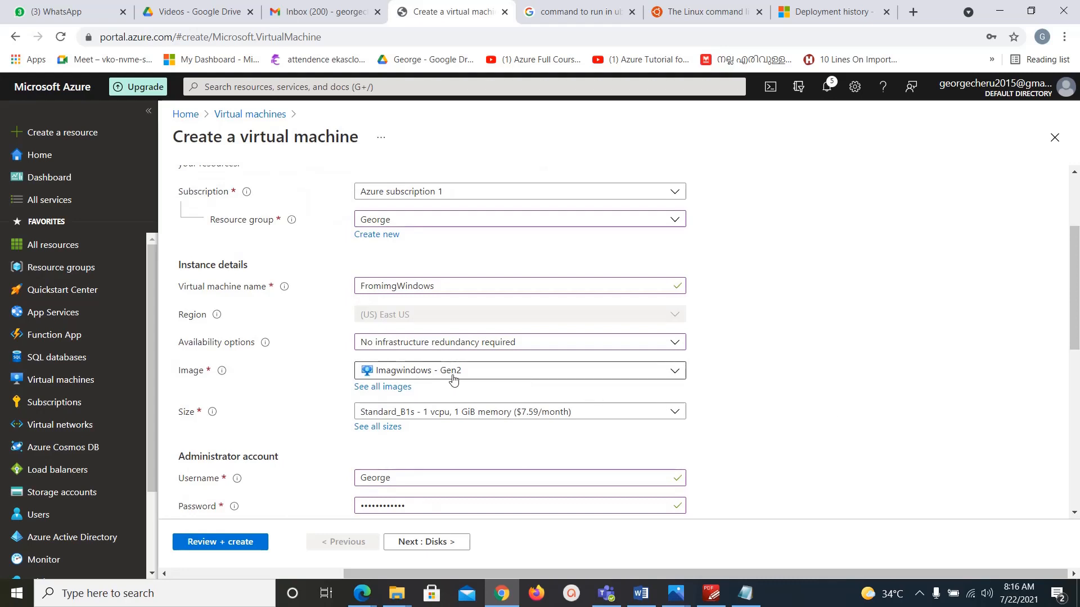
{"action": "scroll", "coordinate": [817, 419], "scroll_direction": "down", "scroll_amount": 6}
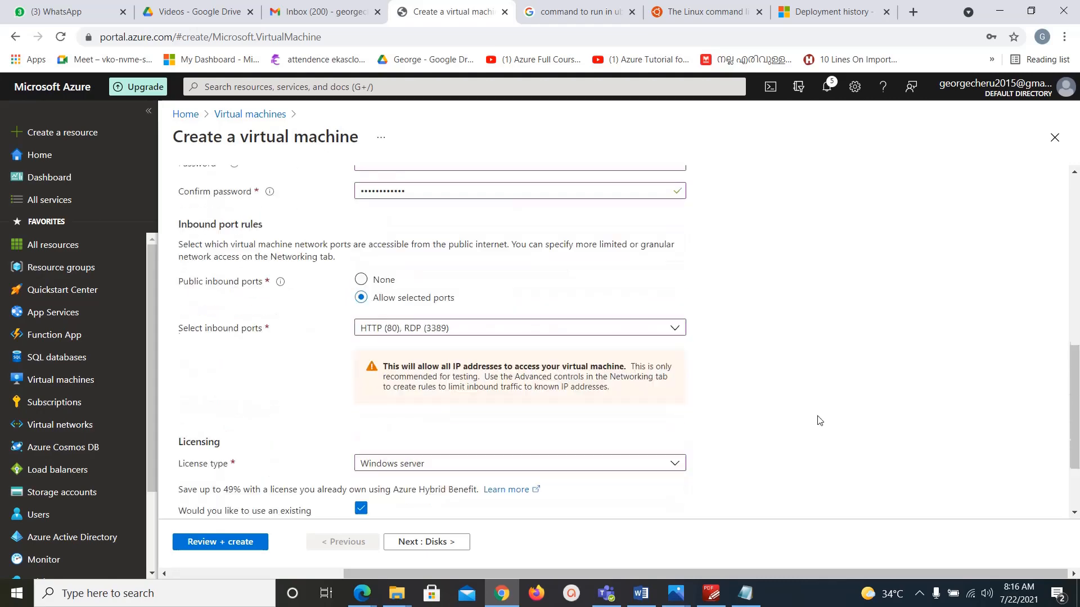
{"action": "scroll", "coordinate": [817, 420], "scroll_direction": "down", "scroll_amount": 1}
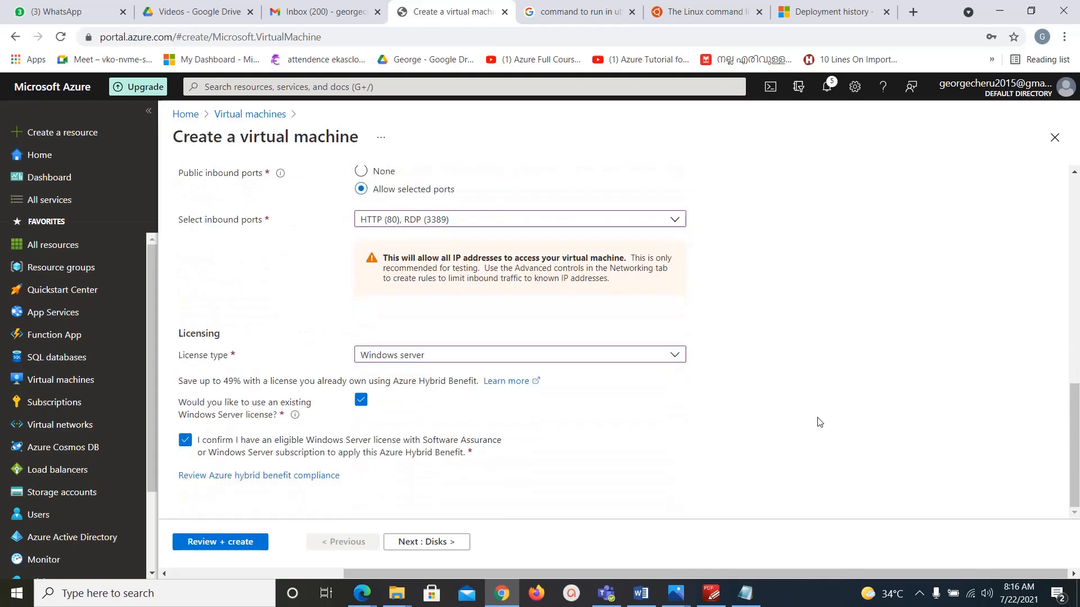
{"action": "left_click", "coordinate": [205, 542]}
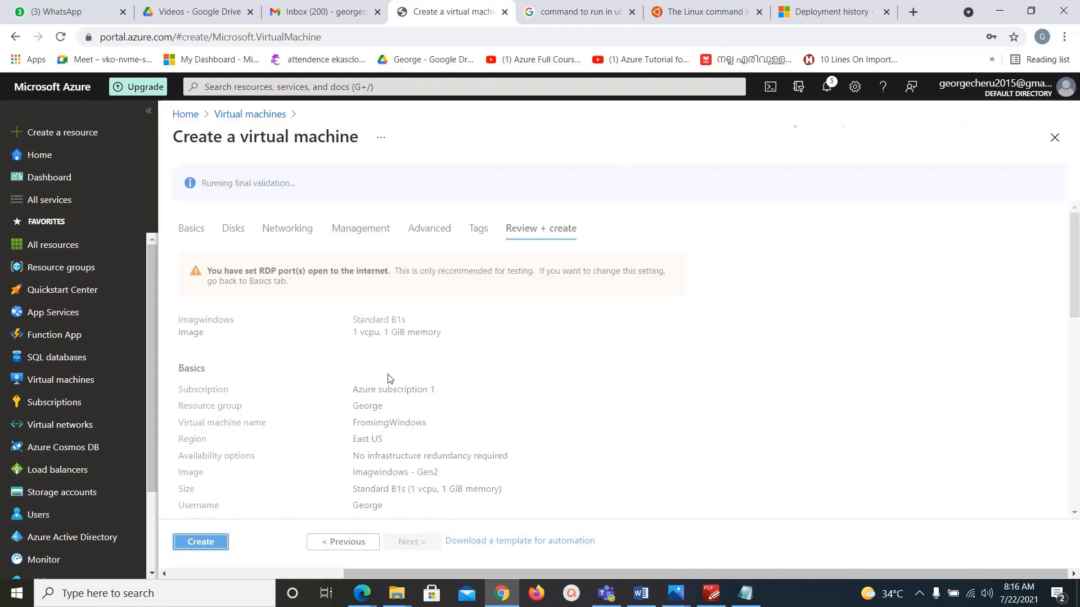
{"action": "scroll", "coordinate": [388, 379], "scroll_direction": "down", "scroll_amount": 2}
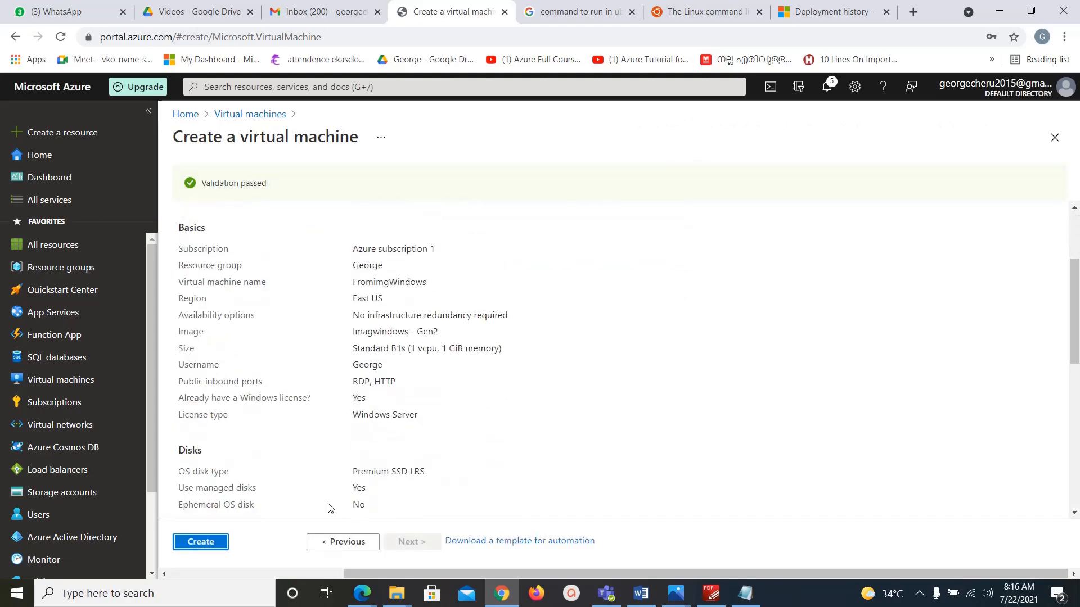
{"action": "left_click", "coordinate": [191, 541]}
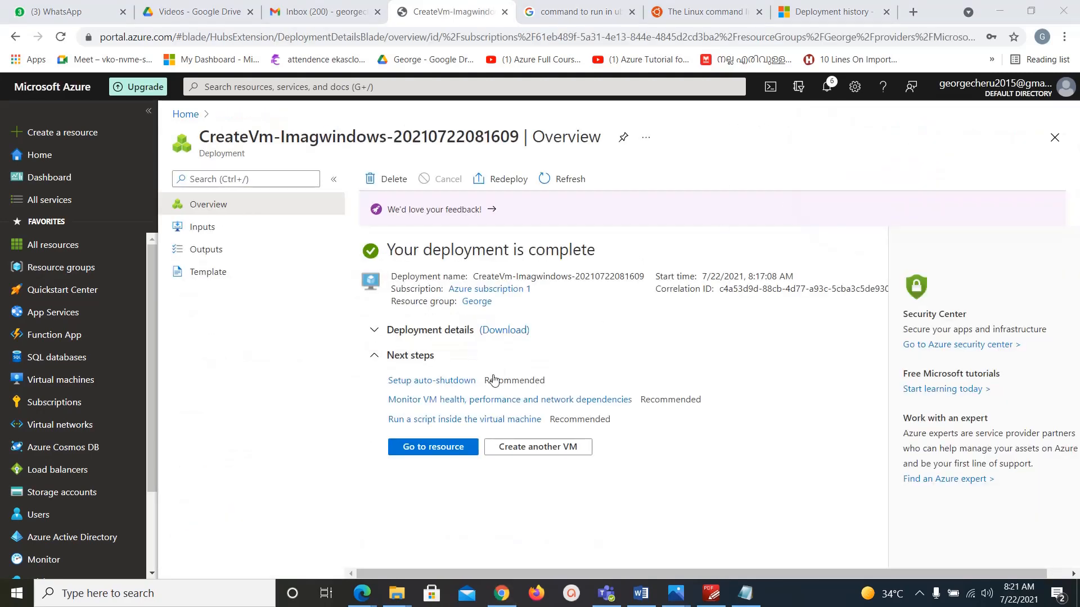
Open the deployed FromimgWindows virtual machine and copy its public IP address.
{"action": "left_click", "coordinate": [447, 450]}
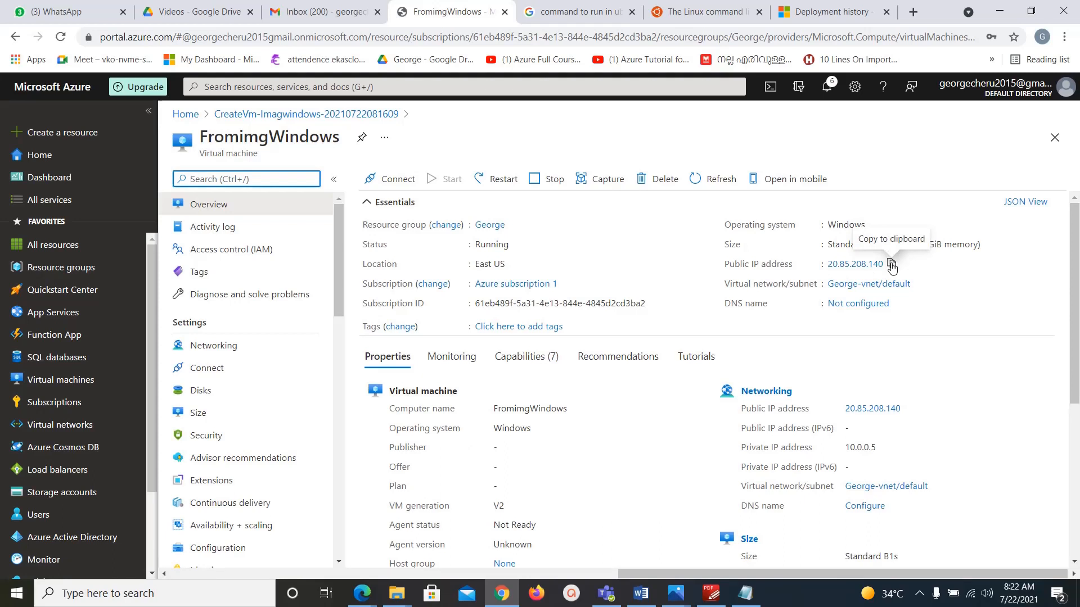
{"action": "left_click", "coordinate": [892, 265]}
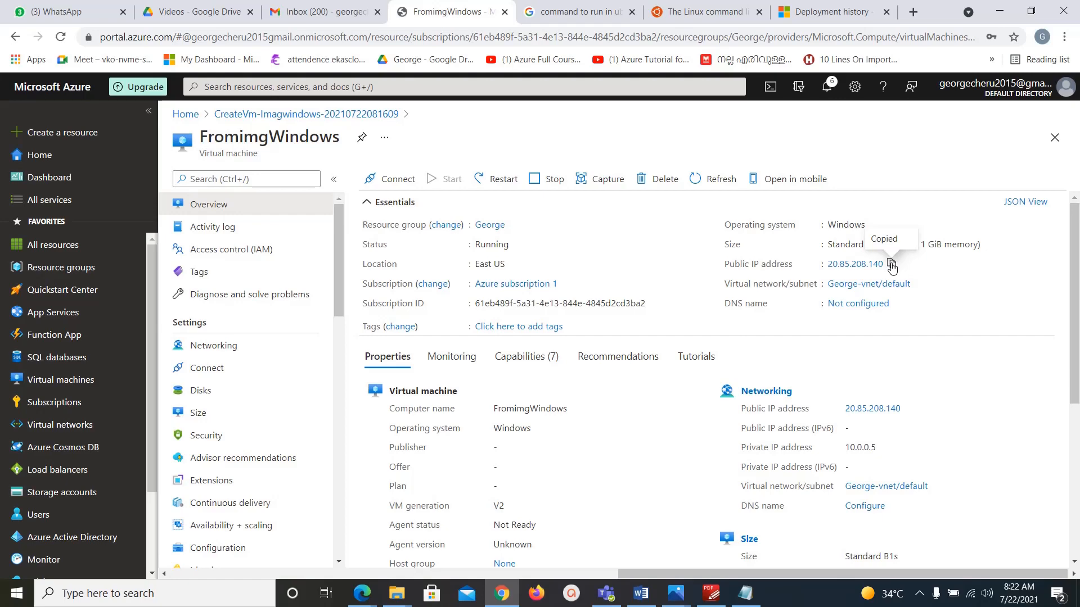
Try to connect to 20.85.208.140 with Remote Desktop Connection.
{"action": "key", "text": "super+r"}
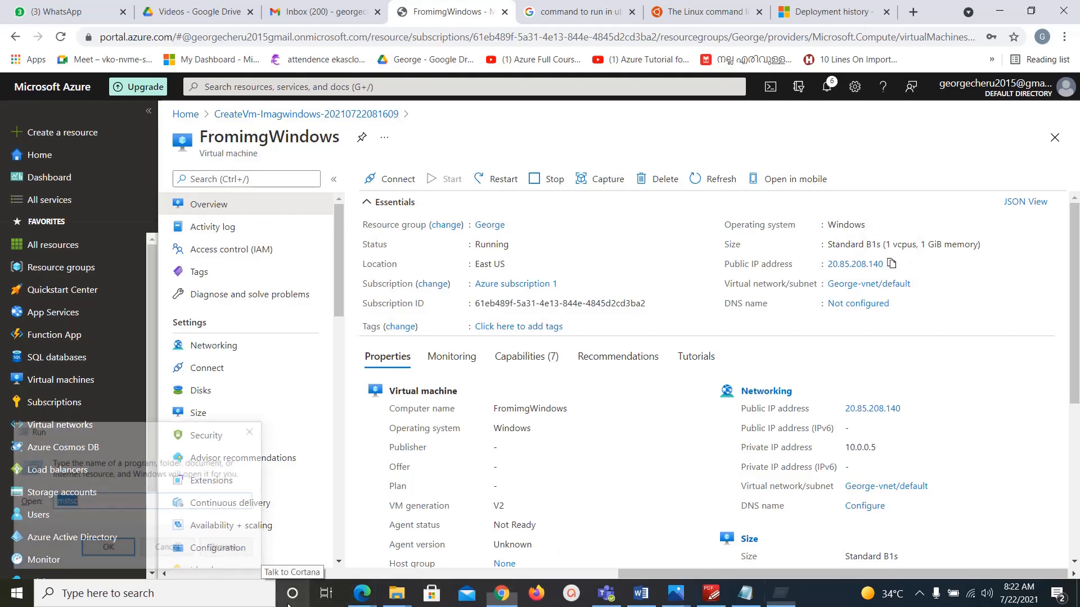
{"action": "key", "text": "Return"}
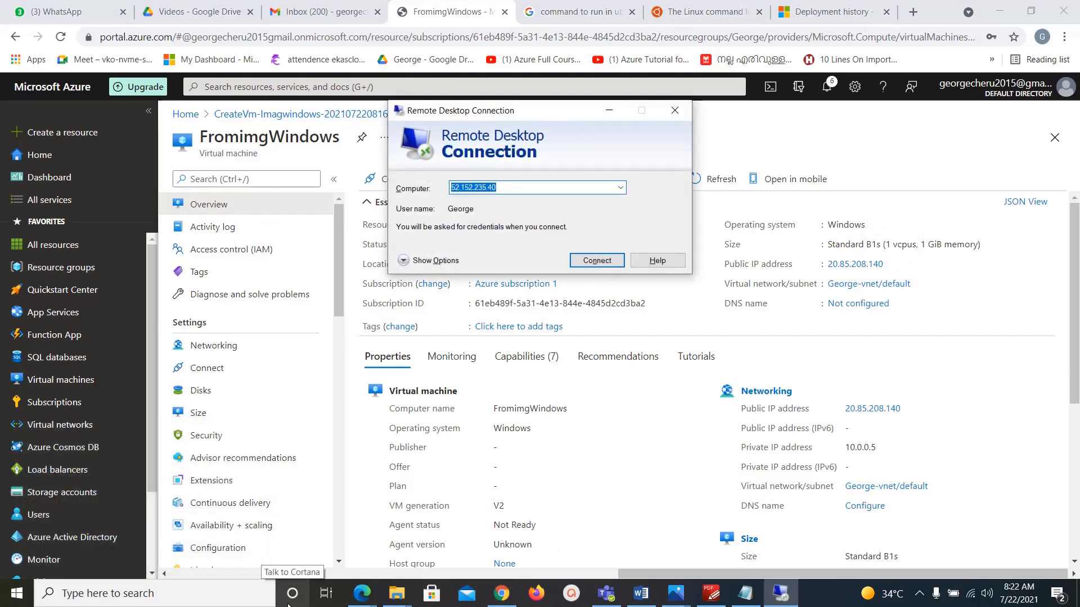
{"action": "key", "text": "ctrl+v"}
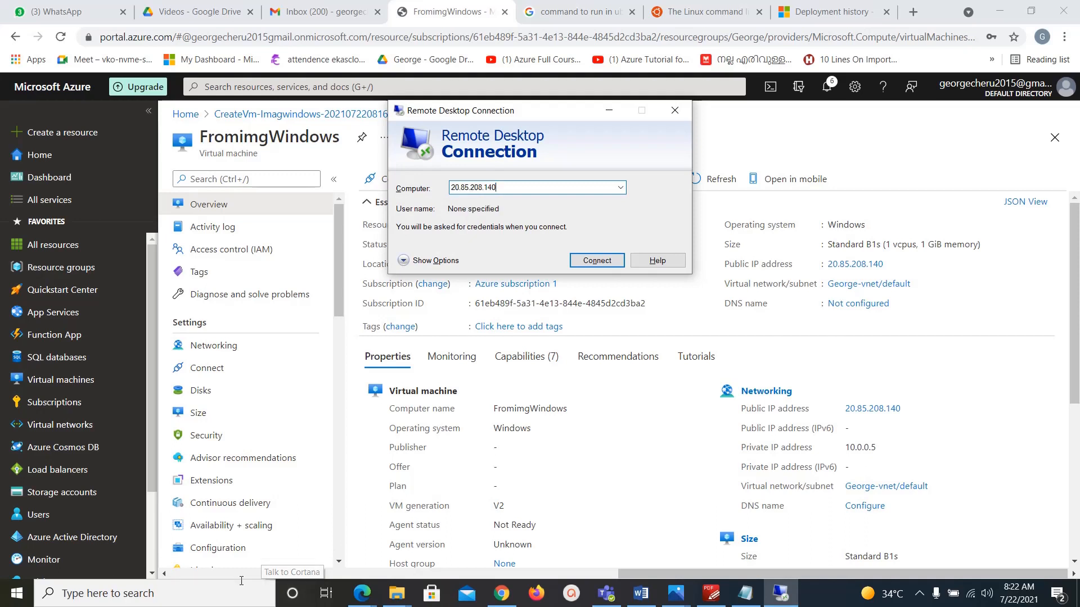
{"action": "left_click", "coordinate": [605, 260]}
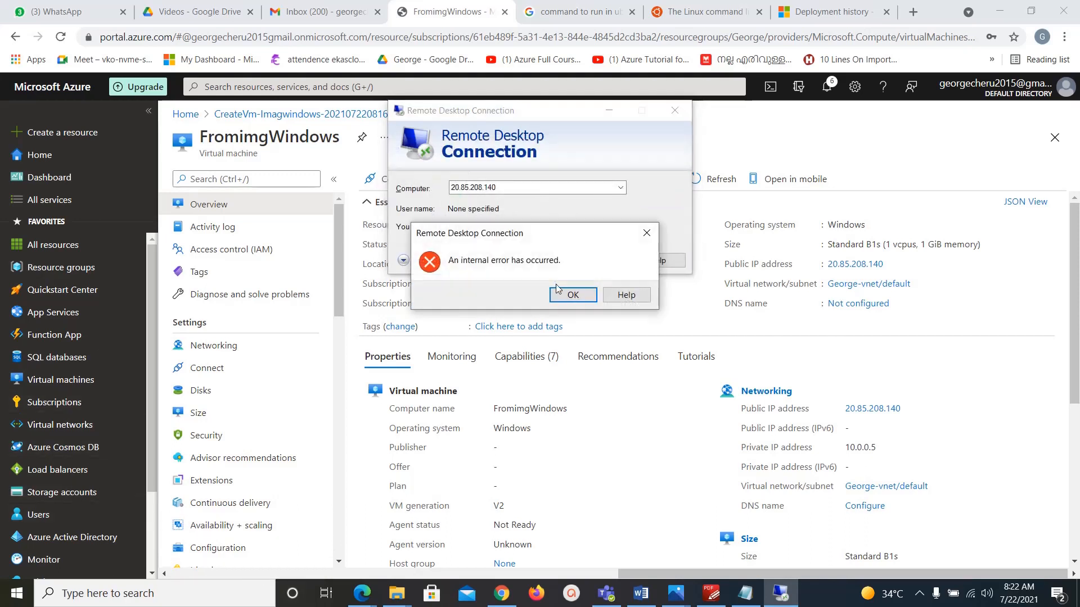
{"action": "left_click", "coordinate": [560, 296]}
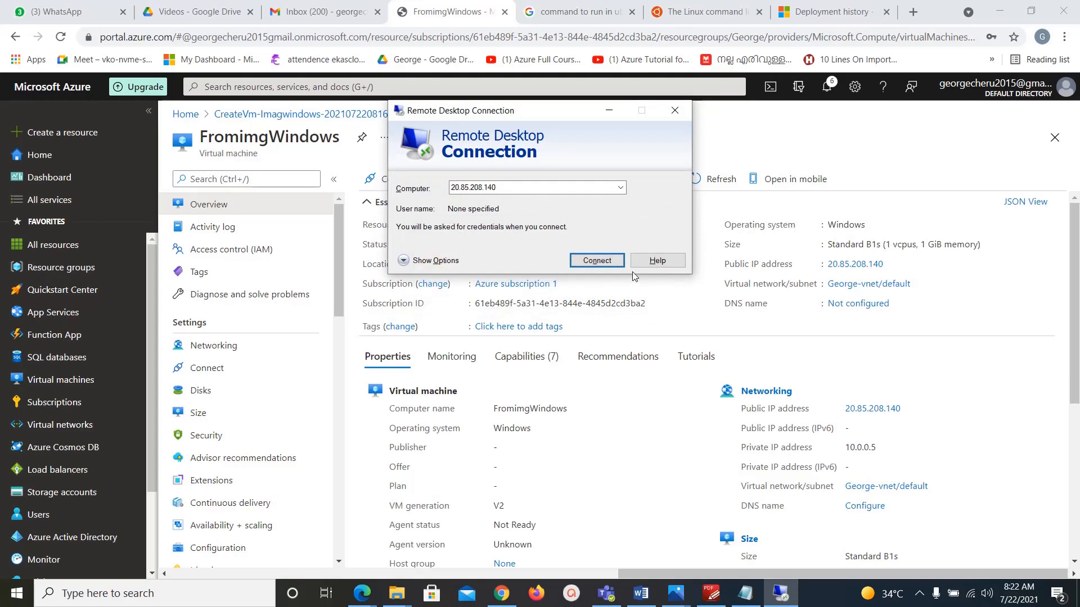
{"action": "left_click", "coordinate": [680, 106]}
Check the virtual machine's properties and reload the FromimgWindows page.
{"action": "scroll", "coordinate": [633, 432], "scroll_direction": "down", "scroll_amount": 3}
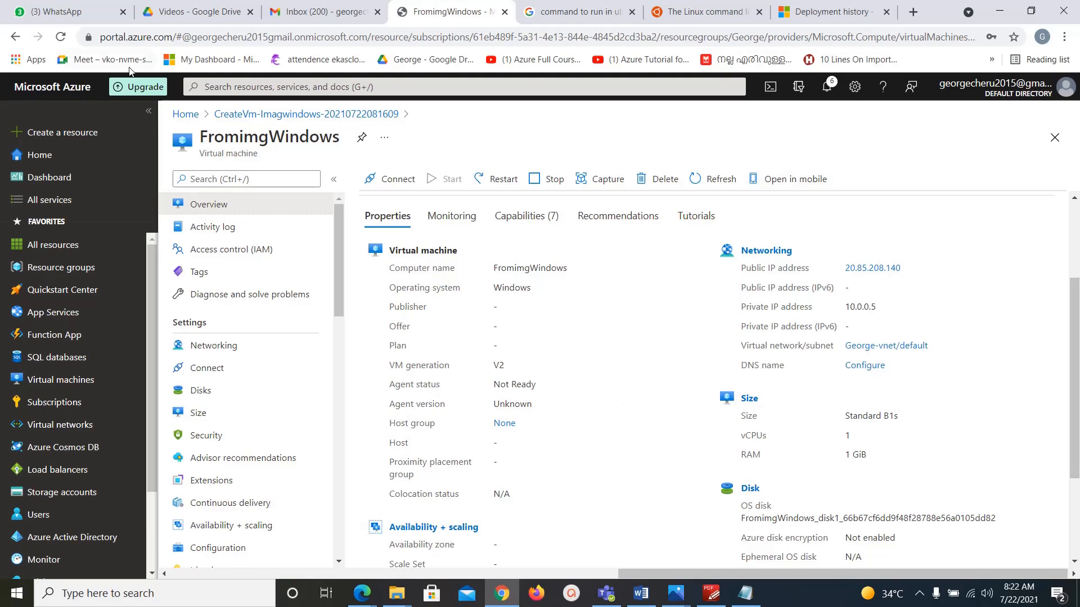
{"action": "left_click", "coordinate": [61, 37]}
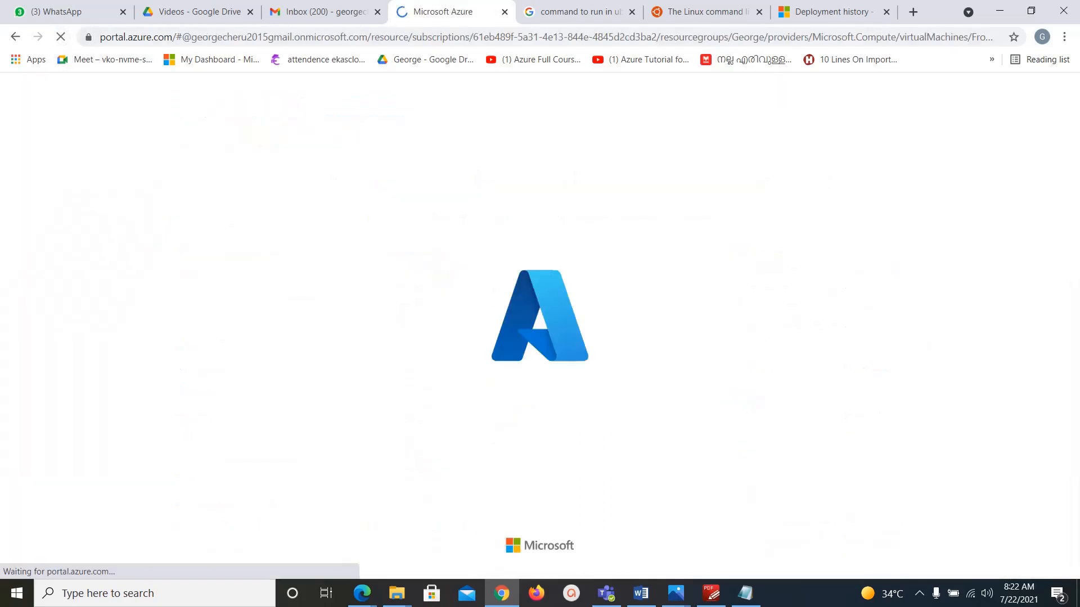
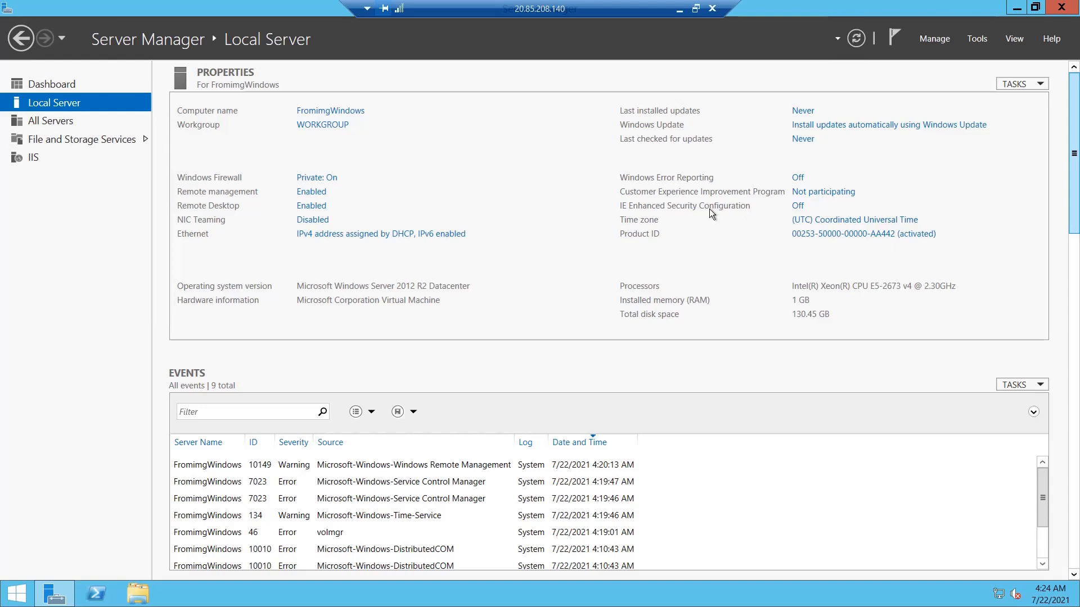
View the installed roles on the remote server's Server Manager dashboard, and return to the Azure portal.
{"action": "left_click", "coordinate": [60, 86]}
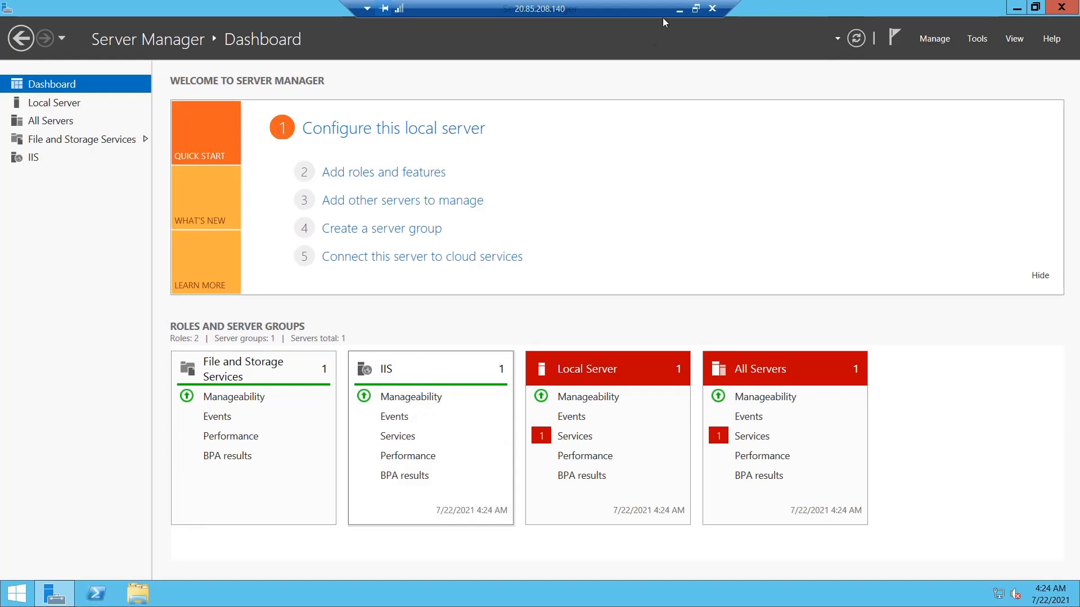
{"action": "left_click", "coordinate": [679, 8]}
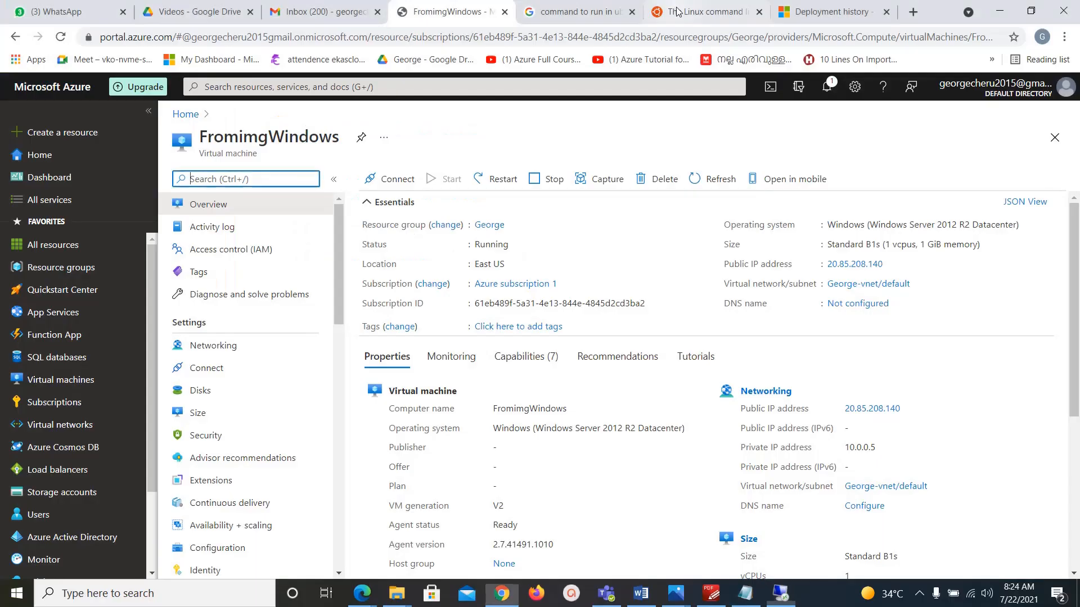
Browse to 20.85.208.140 in a new tab to check the IIS site, close it, and return to the remote session.
{"action": "left_click", "coordinate": [914, 11]}
{"action": "type", "text": "20.85.208.140"}
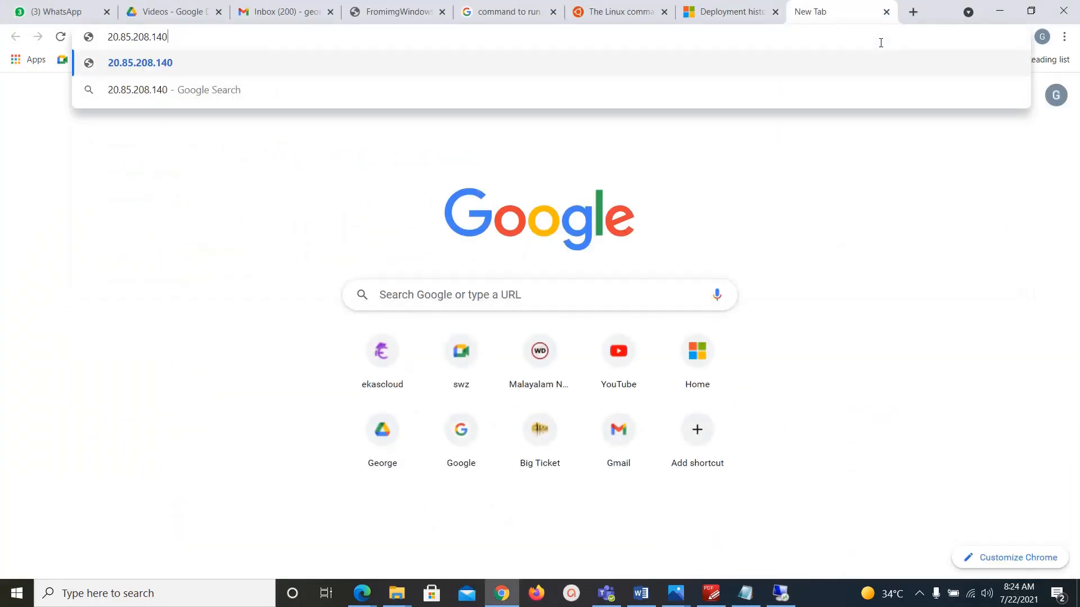
{"action": "key", "text": "Return"}
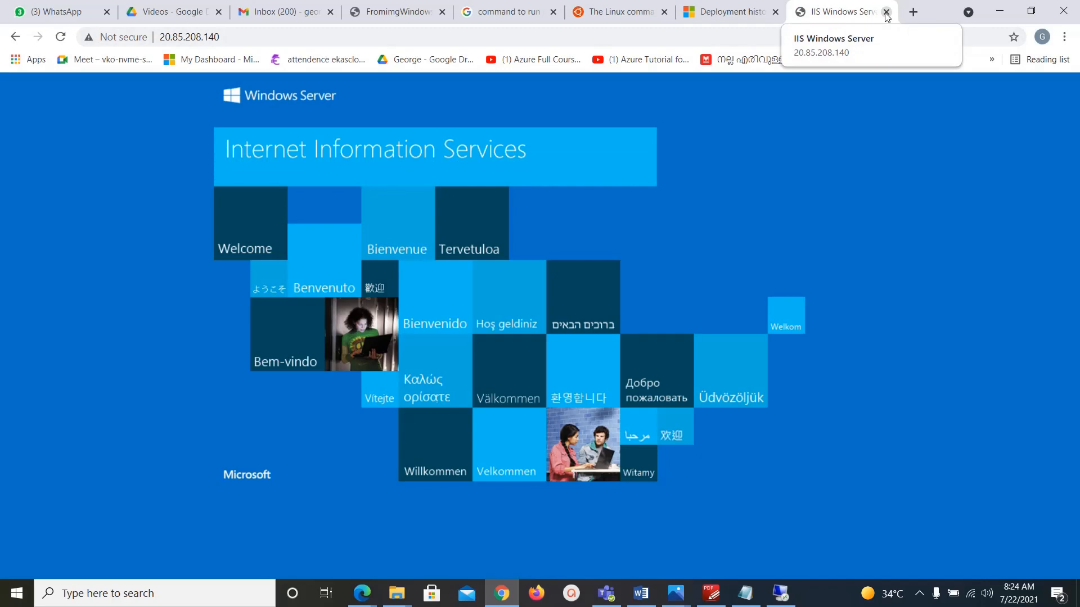
{"action": "left_click", "coordinate": [887, 13]}
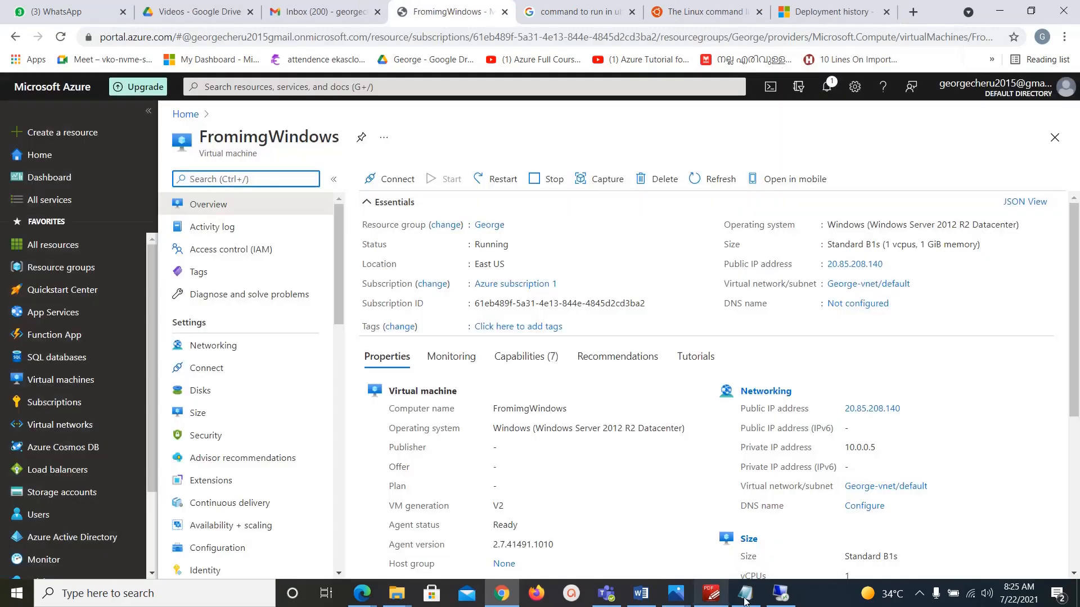
{"action": "left_click", "coordinate": [782, 598]}
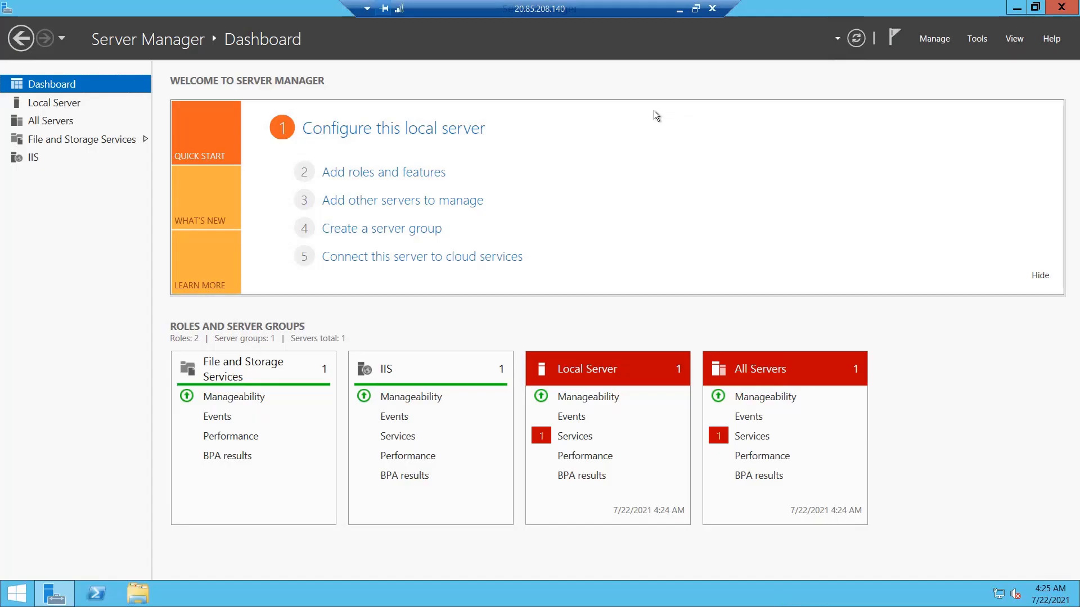